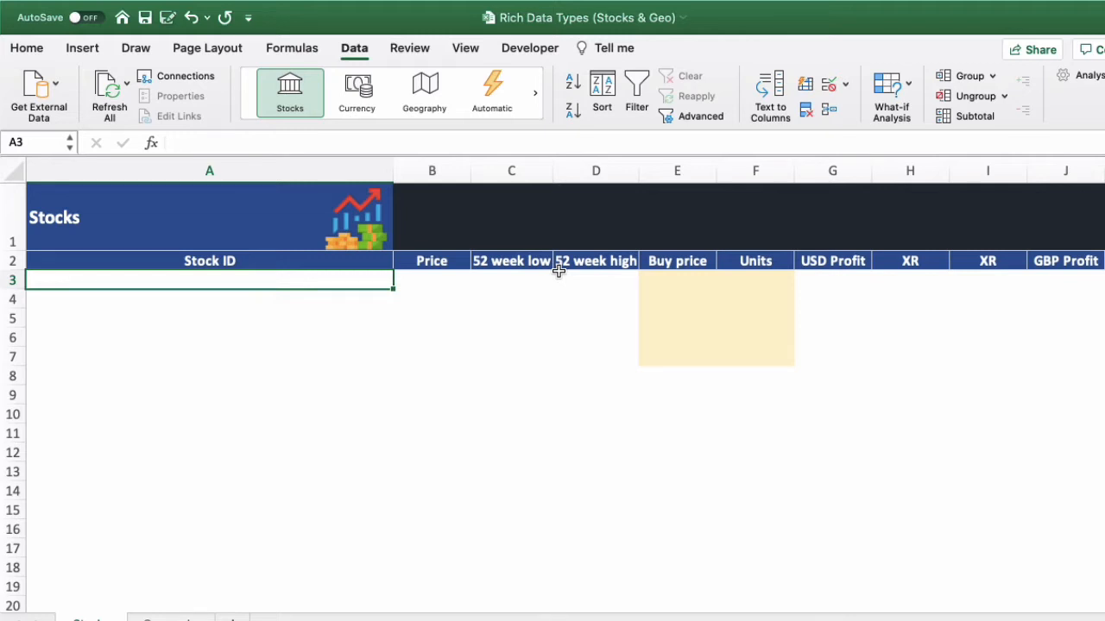
- Enter GOOGLE in cell A3 and convert it to the Stocks data type
type("GOOGLE")
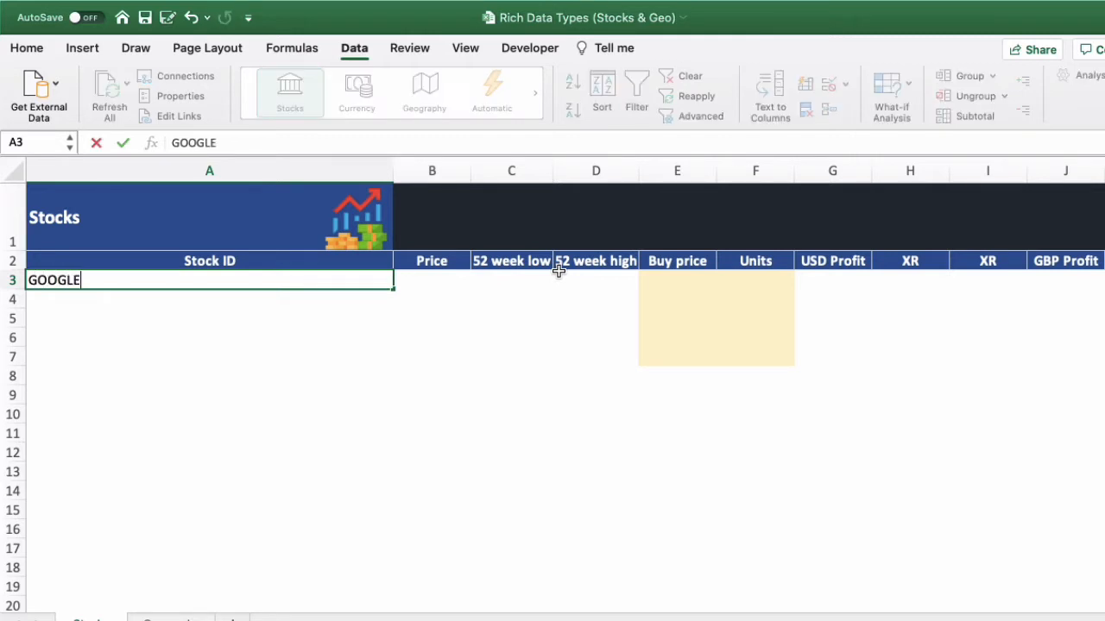
key("Return")
key("Up")
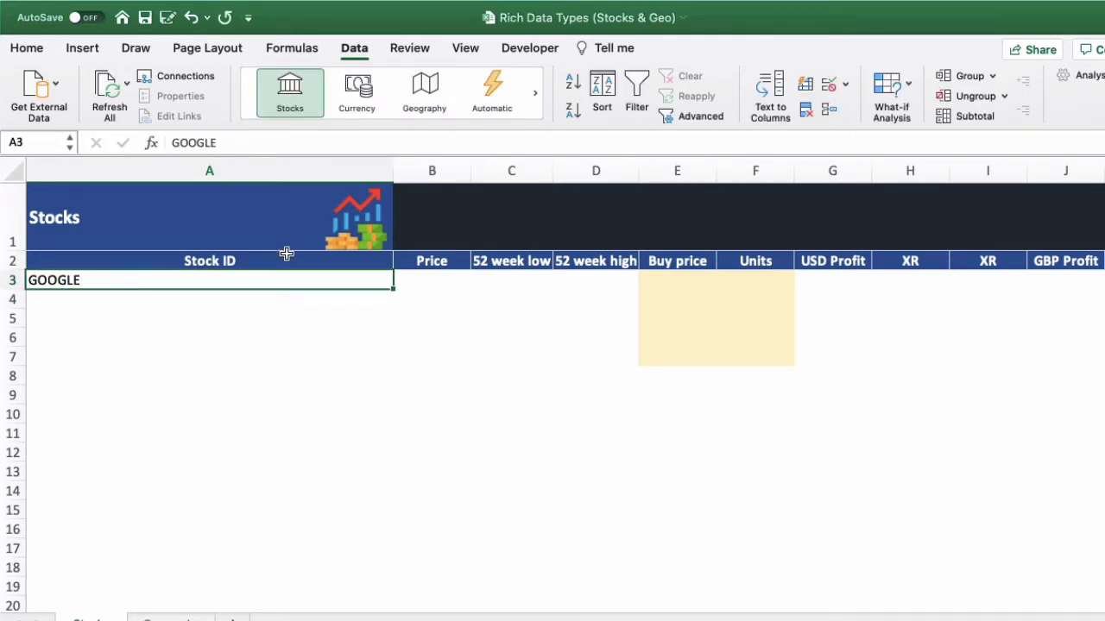
left_click(290, 93)
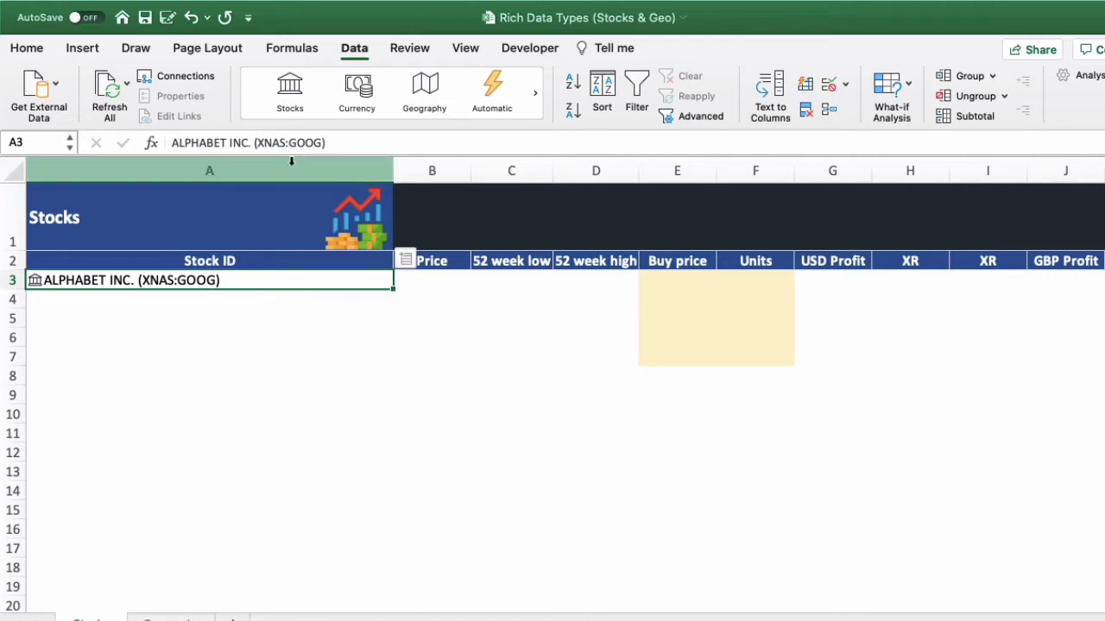
- Highlight the company name and the exchange code XNAS in the Alphabet entry in A3 without editing it
left_click_drag(254, 143, 173, 143)
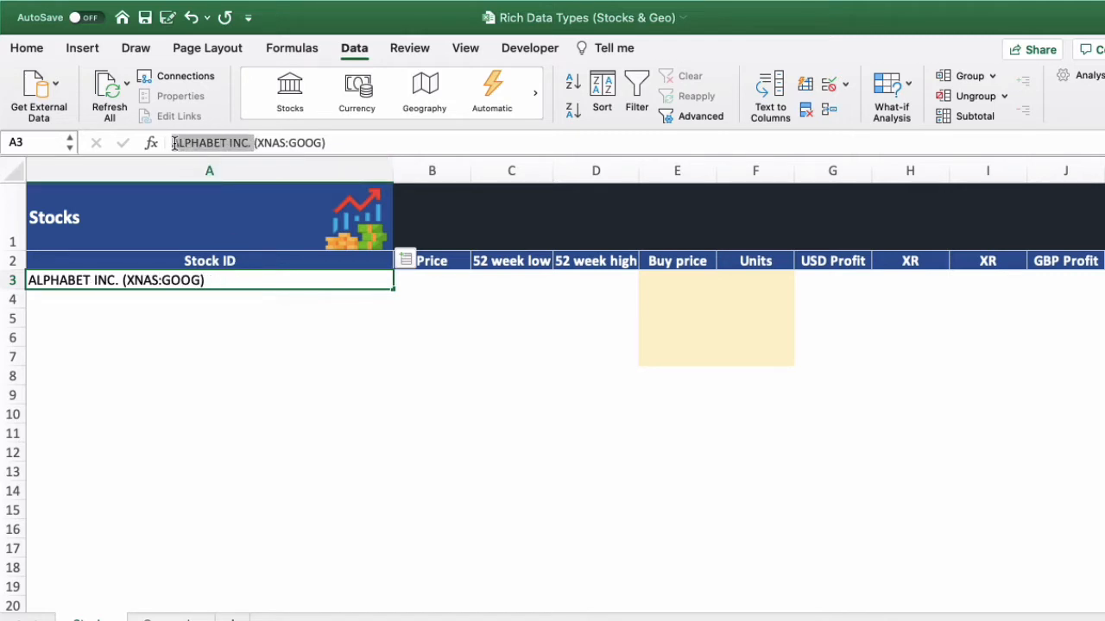
key("Escape")
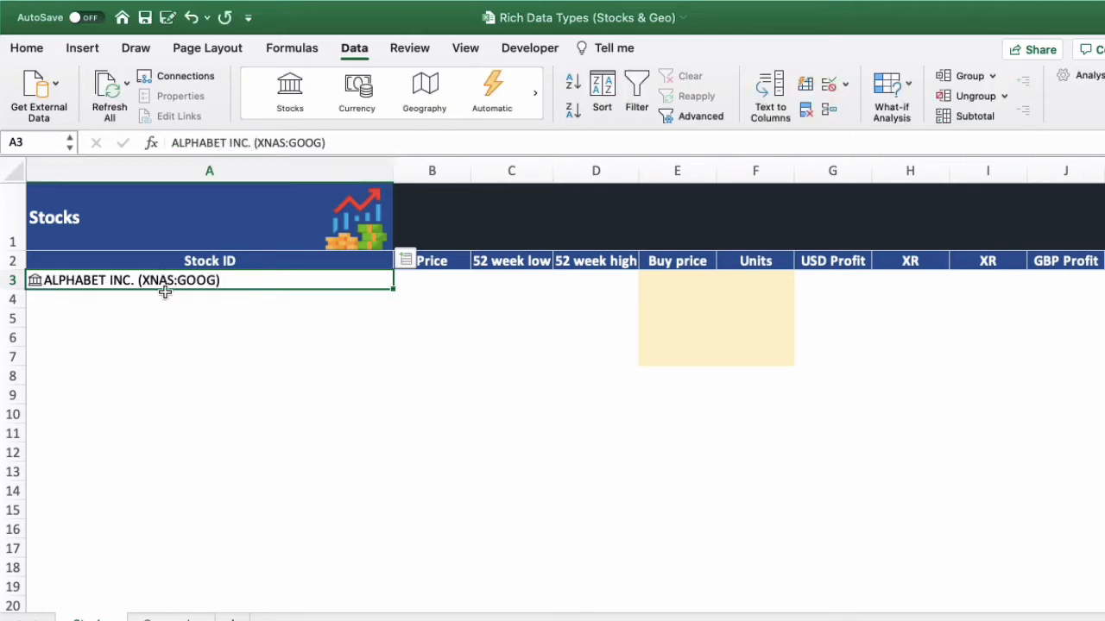
left_click(259, 143)
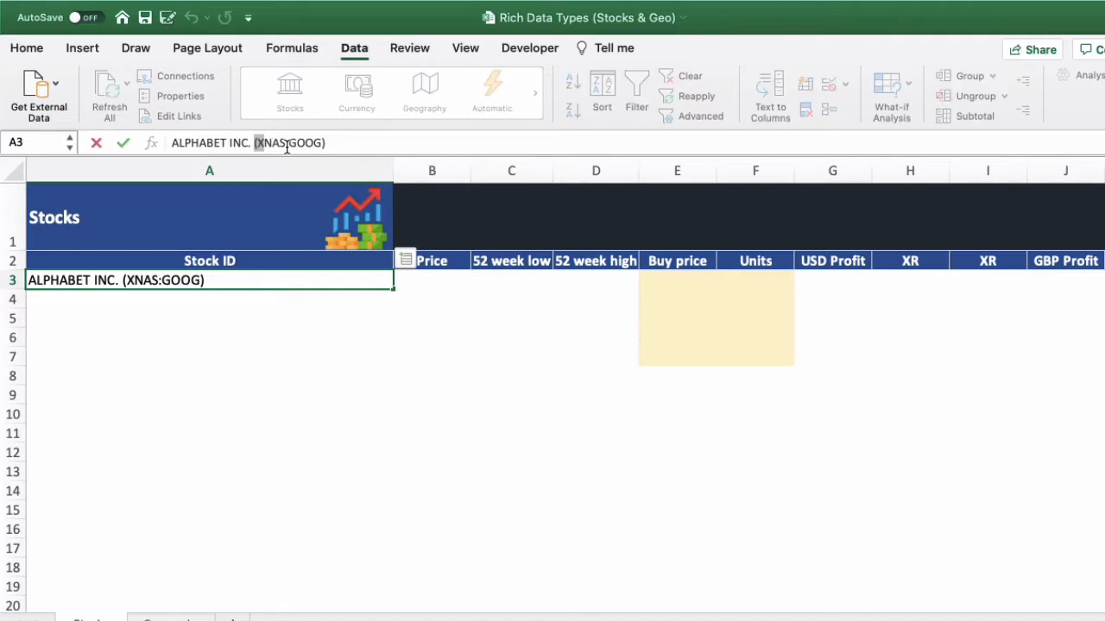
left_click_drag(286, 142, 261, 141)
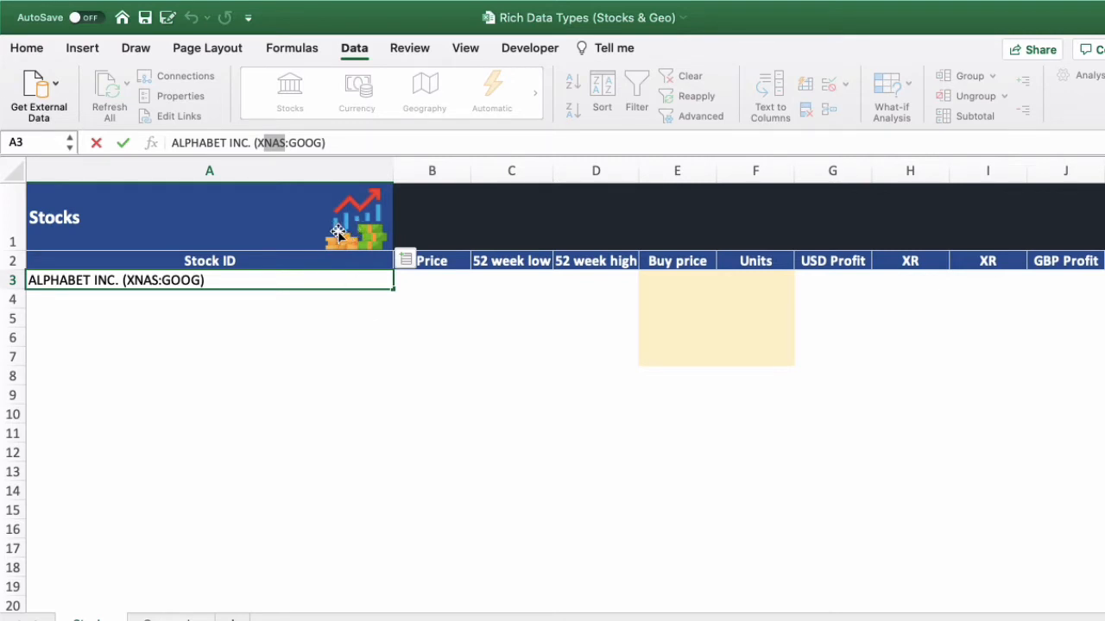
key("Escape")
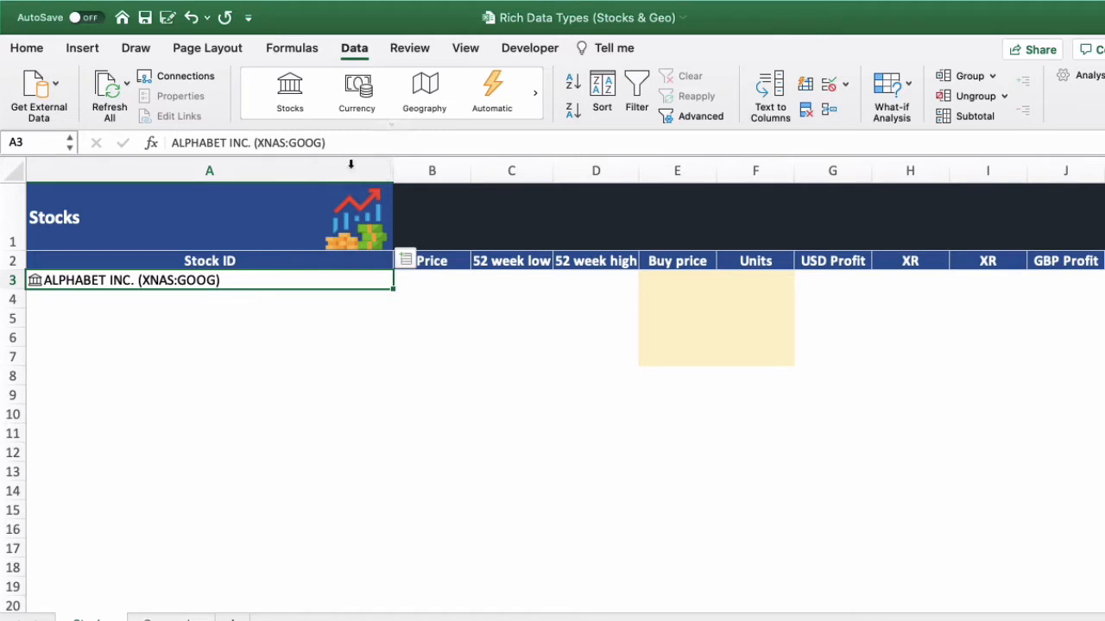
- Enter DISNEY in cell A4 and replace it with the ticker DIS
left_click(282, 298)
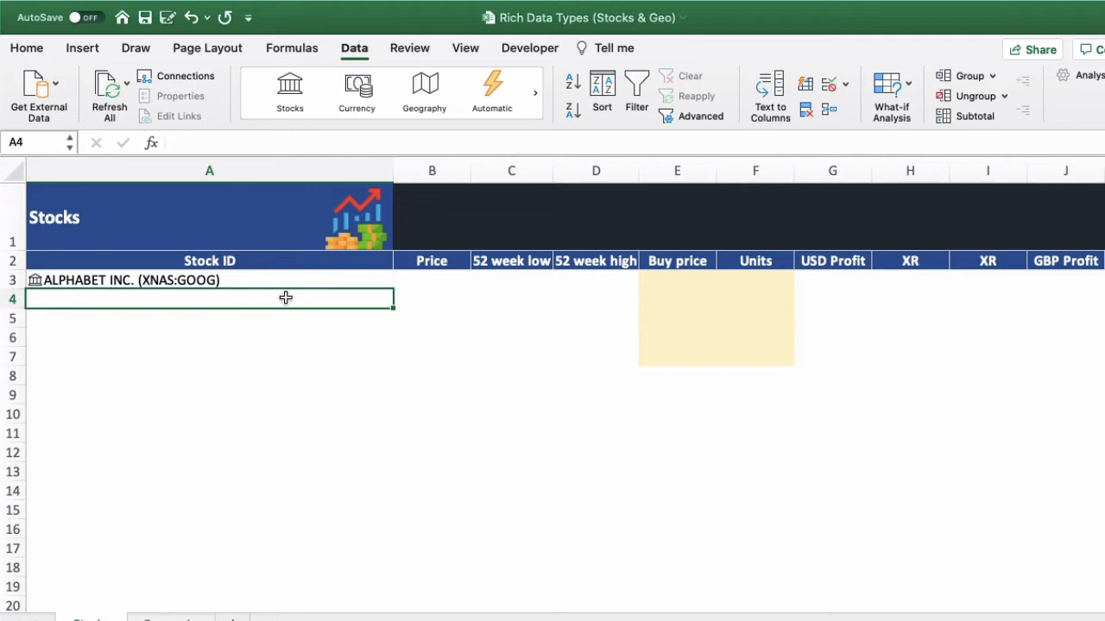
type("DISN")
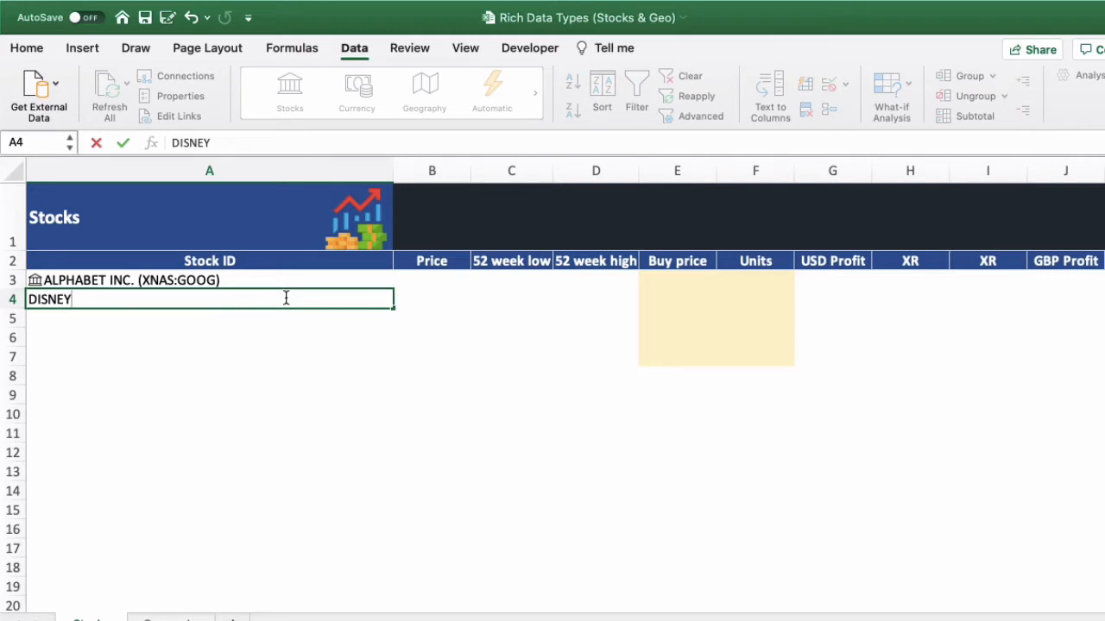
type("EY")
key("Return")
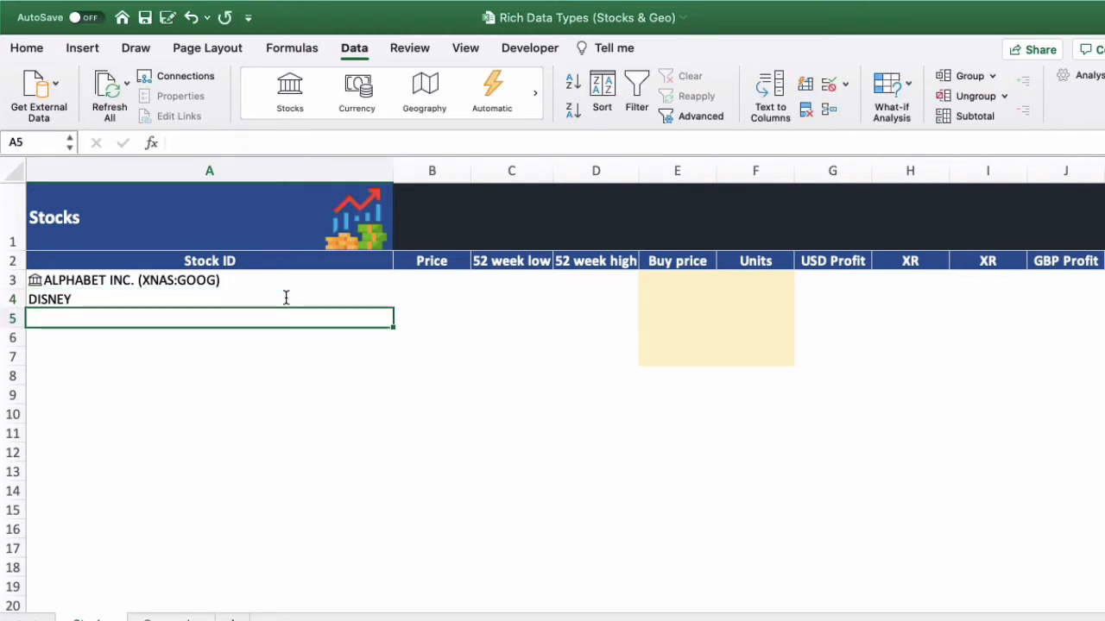
key("Up")
key("Up")
key("Down")
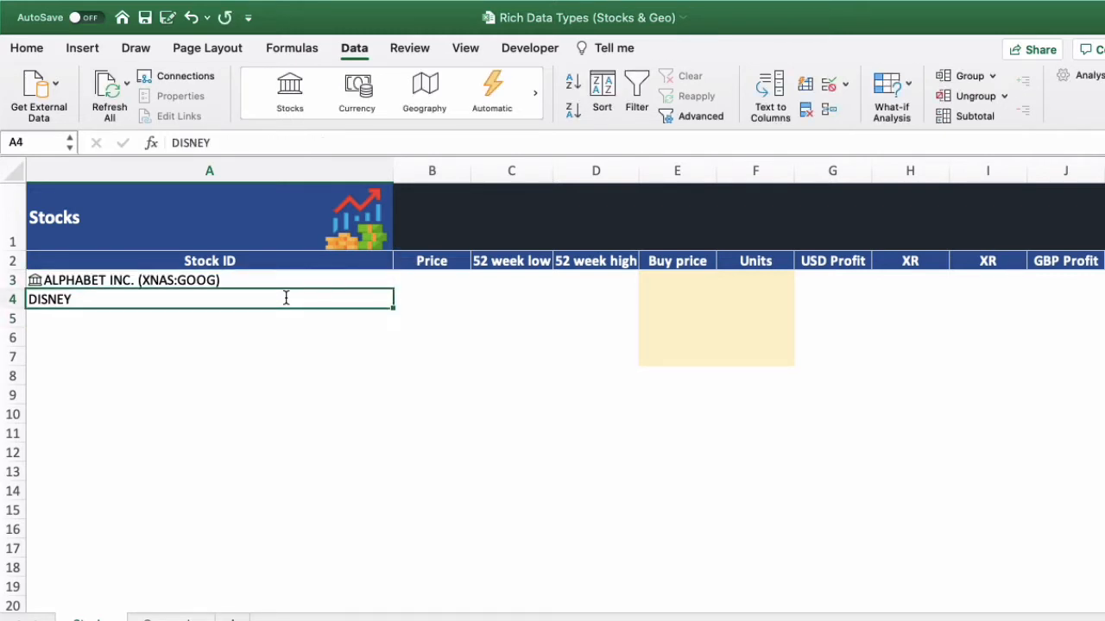
type("DIS")
key("Return")
key("Up")
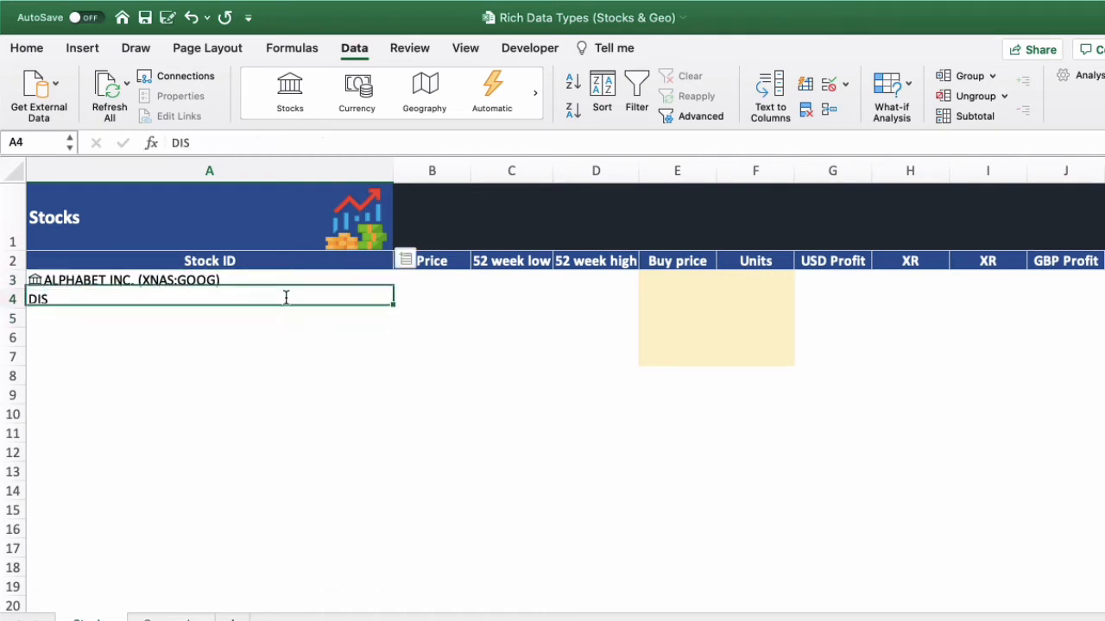
- Copy the Alphabet stock cell A3 into A4 and overwrite the copy with DIS
key("Up")
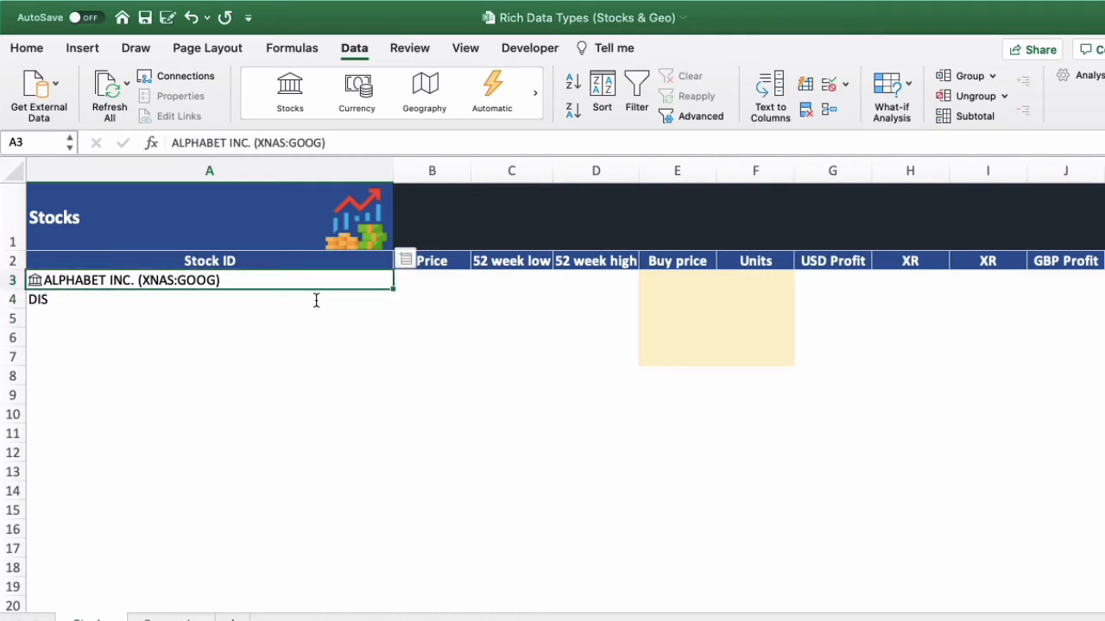
key("ctrl+c")
key("Down")
key("ctrl+v")
key("Escape")
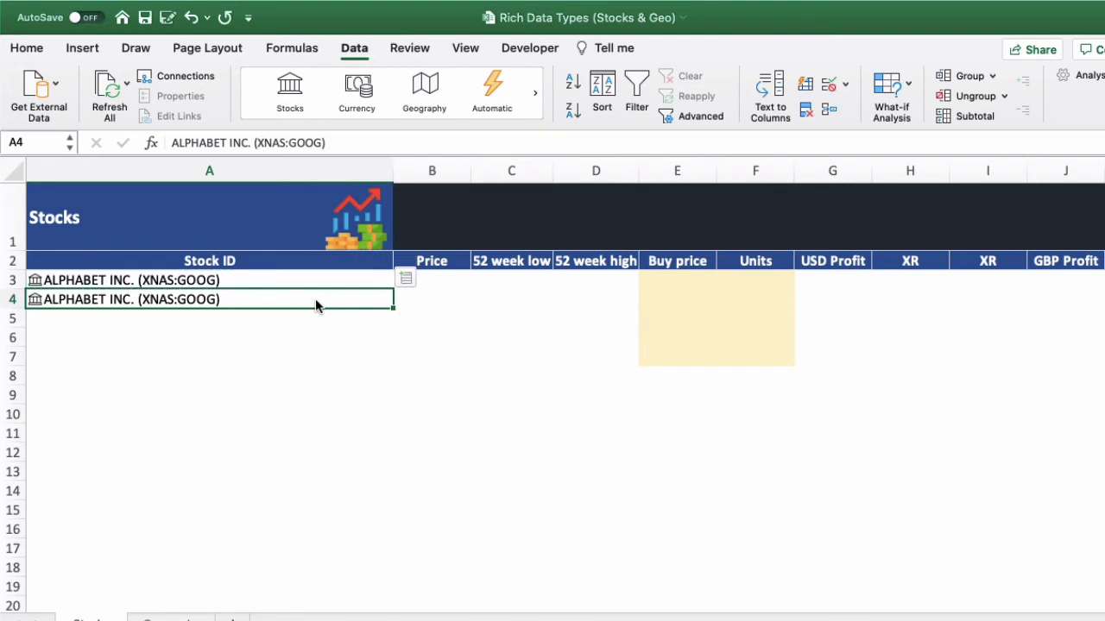
type("DIS")
key("Return")
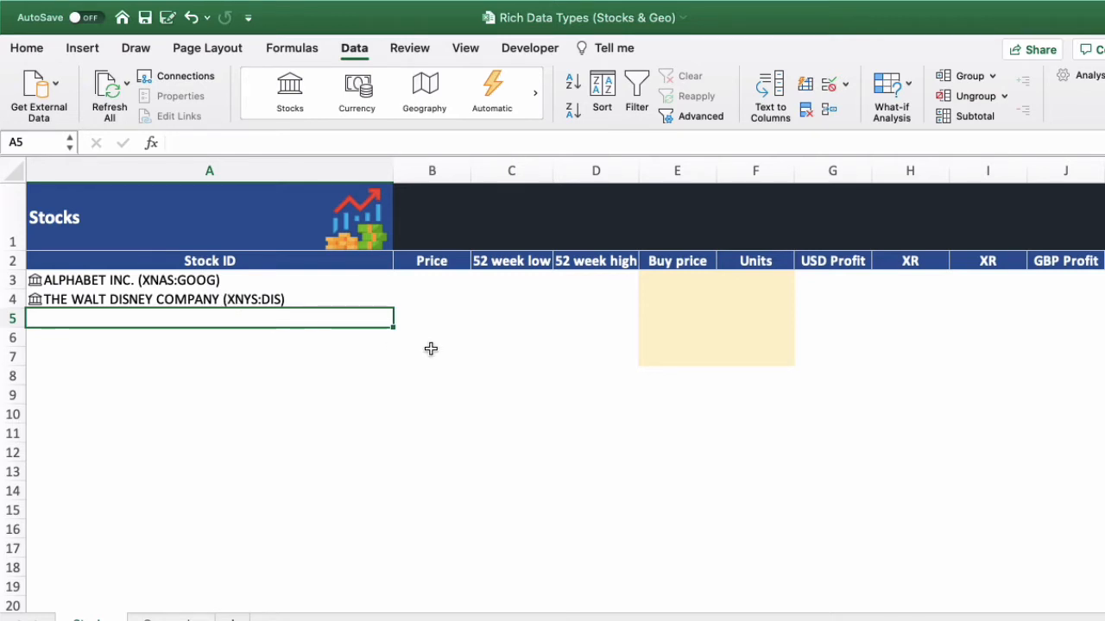
- Add Apple (AAPL) in cell A5 and TESLA in cell A6 as further stocks
type("AAPL")
key("Return")
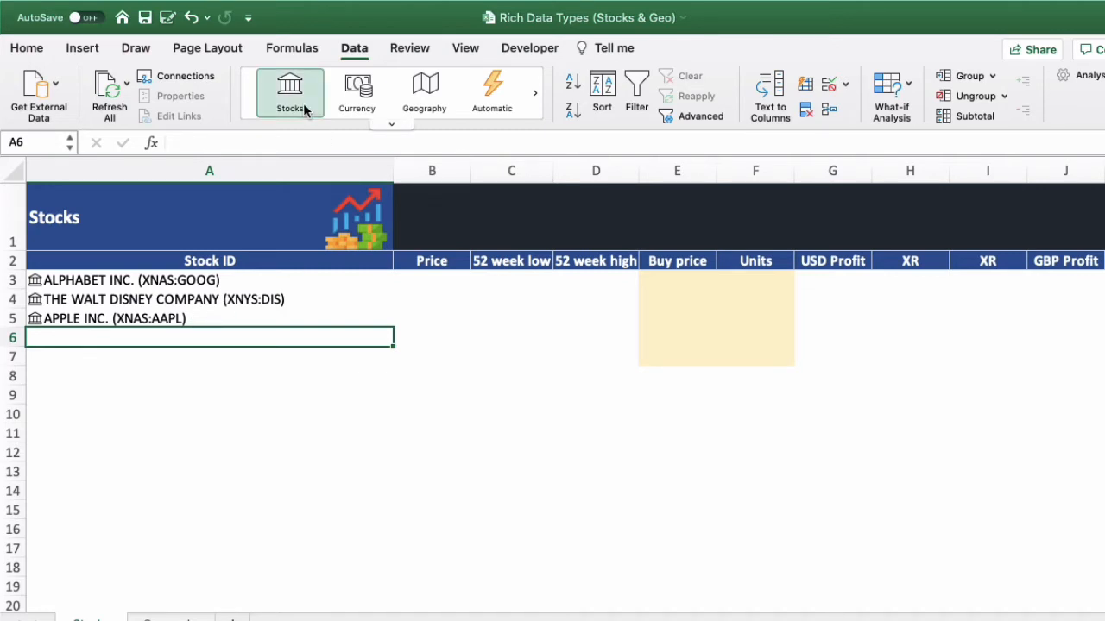
type("TESLA")
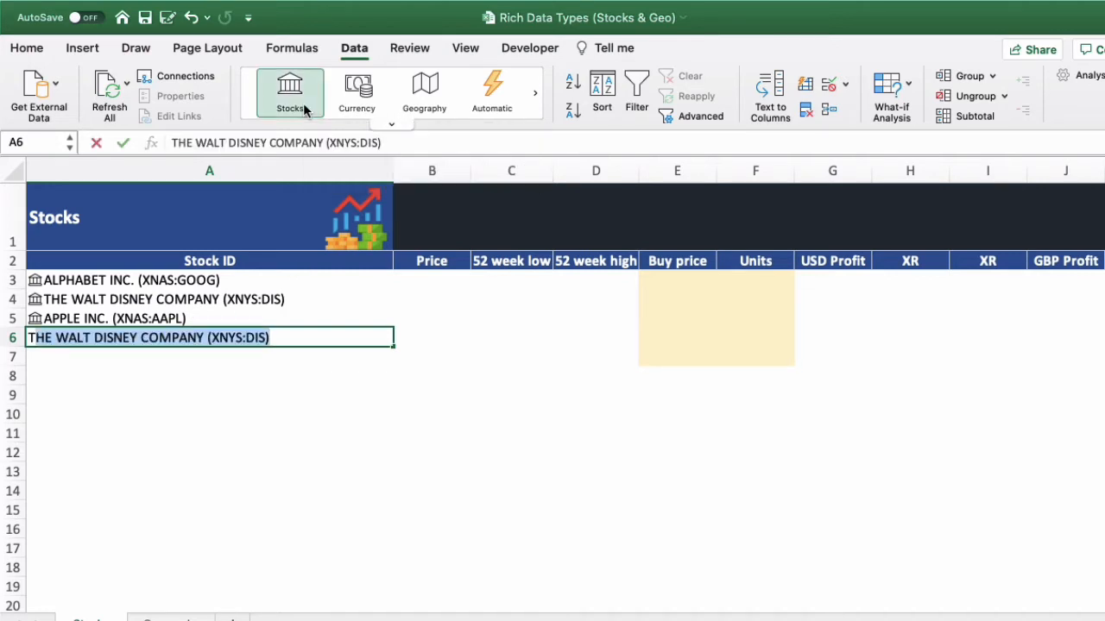
key("Return")
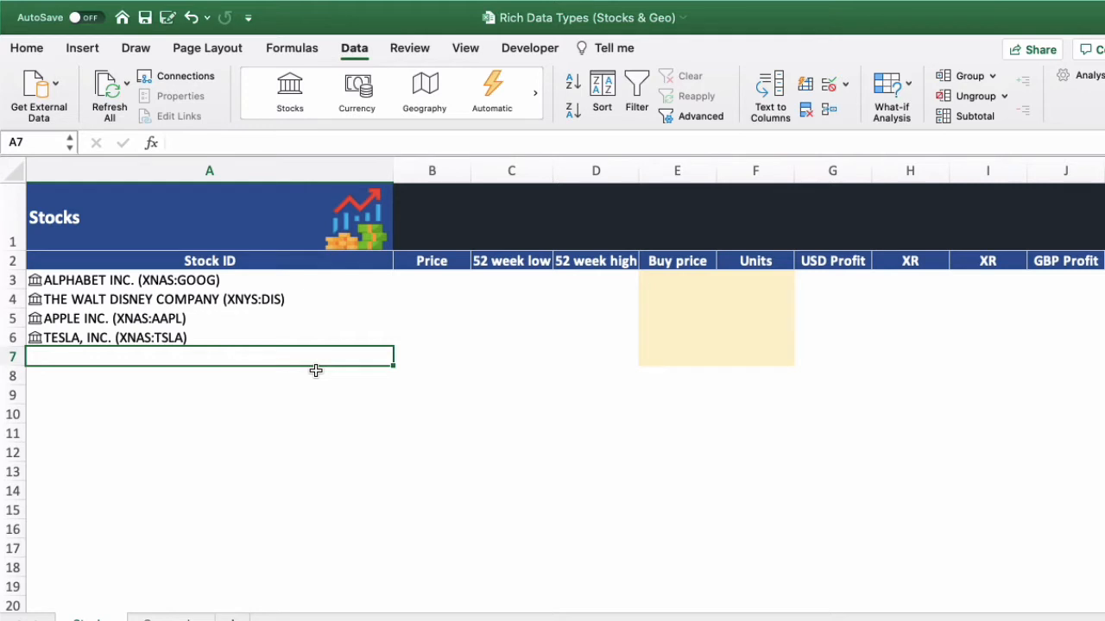
- Enter ZOOM in cell A7 and match it to the Zoom Video Communications stock listed on Wiener Boerse
type("ZOOM")
key("Return")
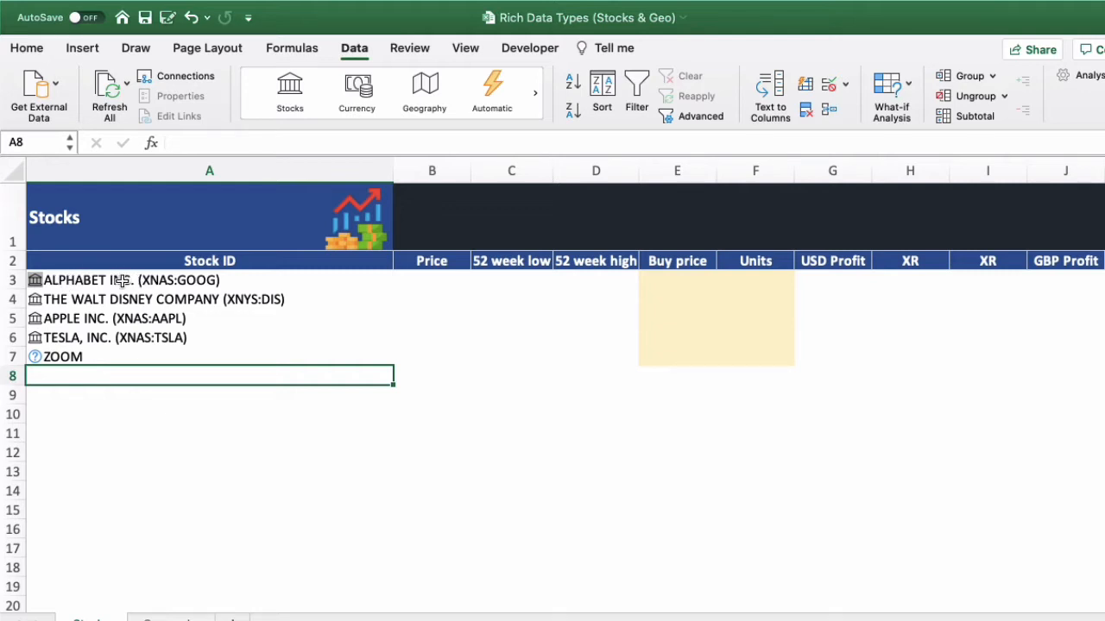
left_click(71, 359)
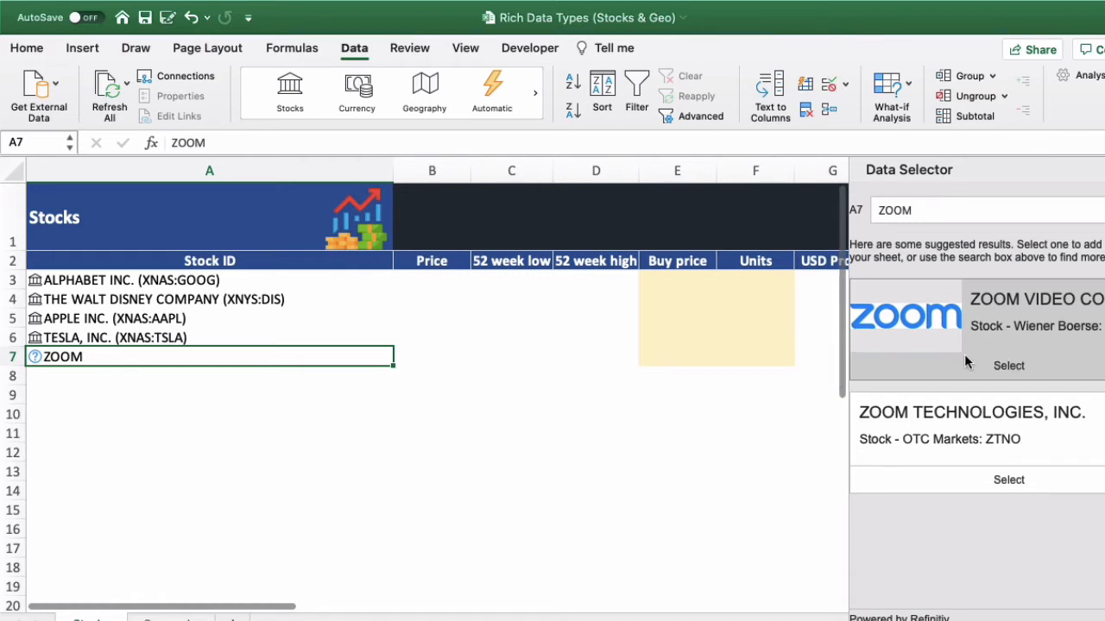
left_click(1008, 366)
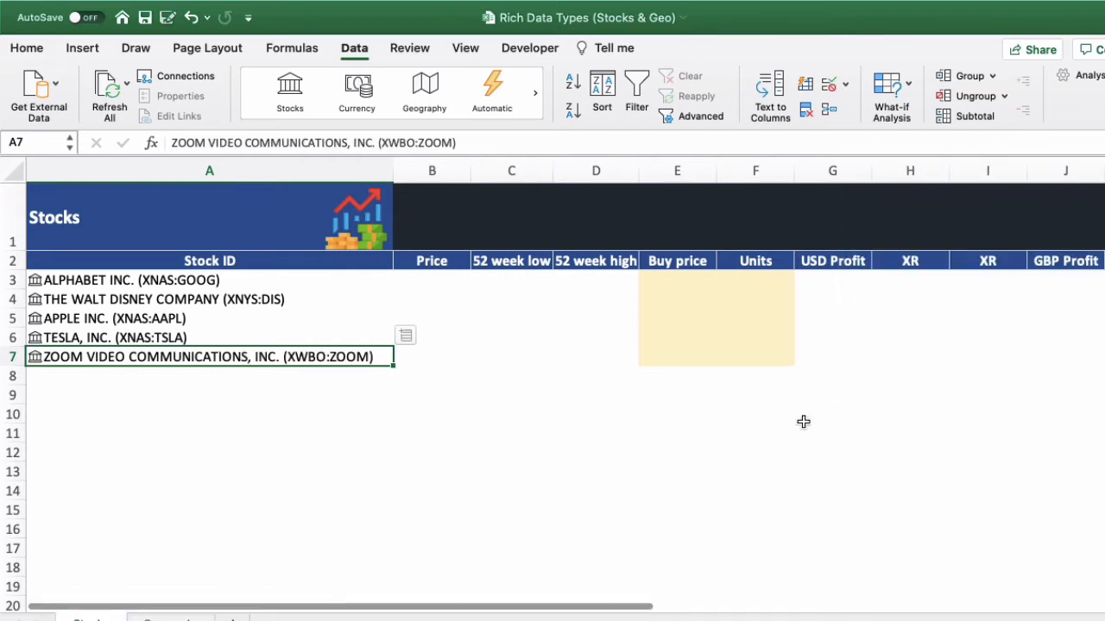
left_click(305, 453)
left_click(286, 408)
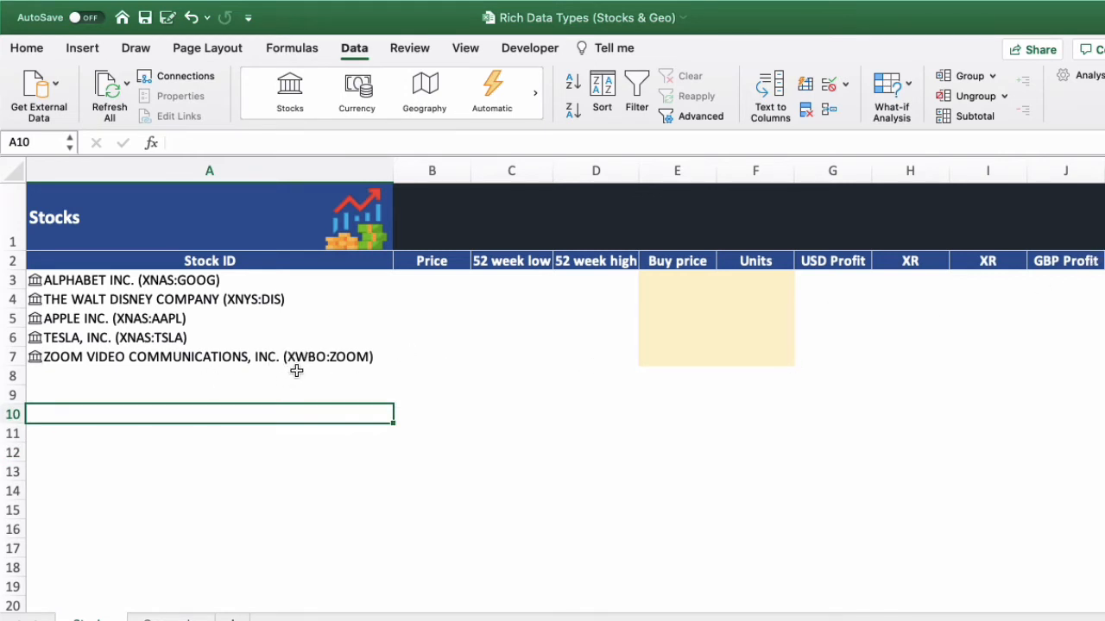
left_click(271, 360)
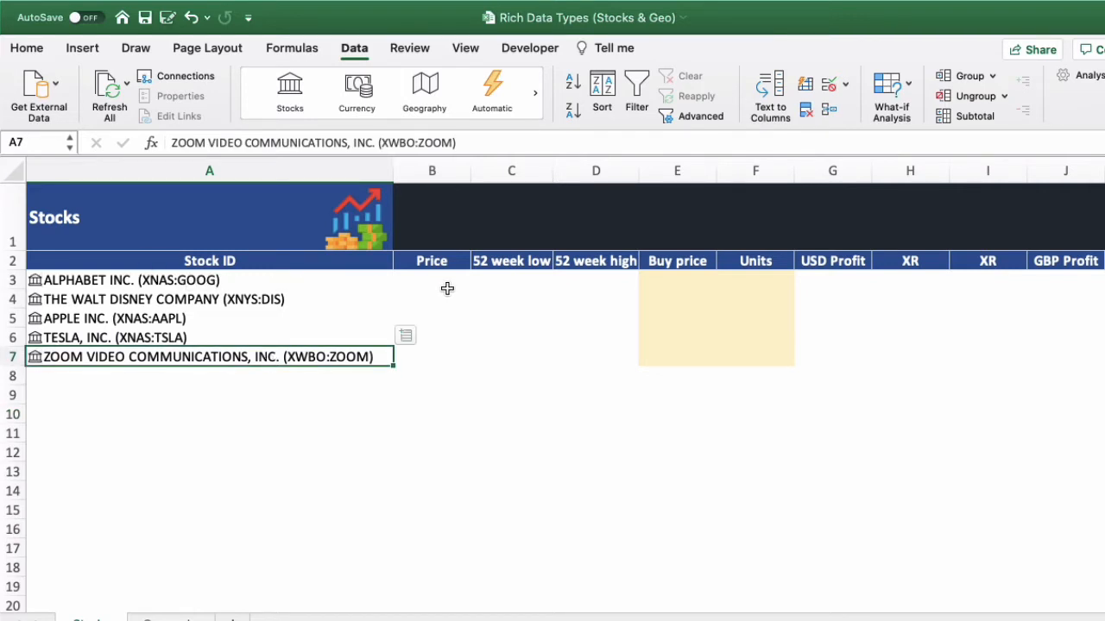
- Show the data card of the Alphabet stock in A3 and read its fields down to the company description
left_click(210, 283)
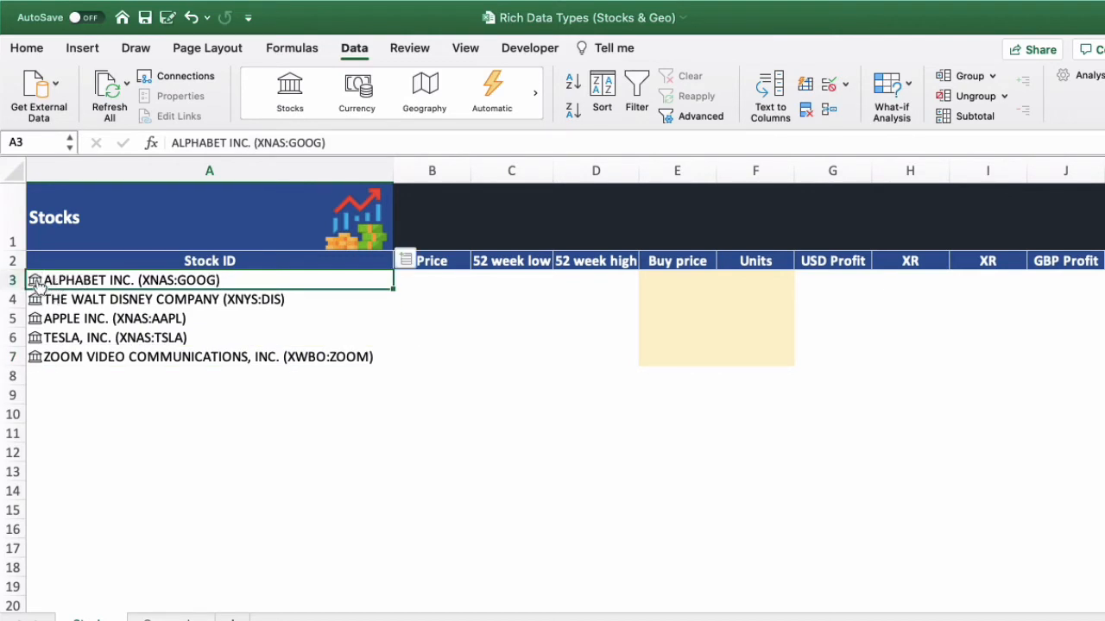
left_click(35, 281)
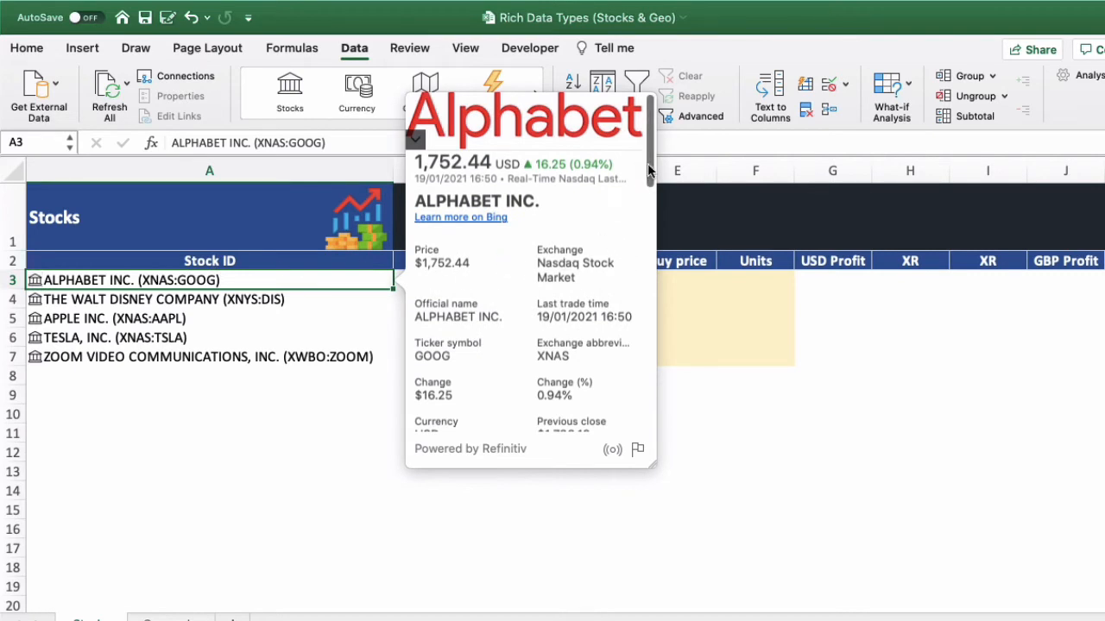
left_click_drag(647, 164, 653, 201)
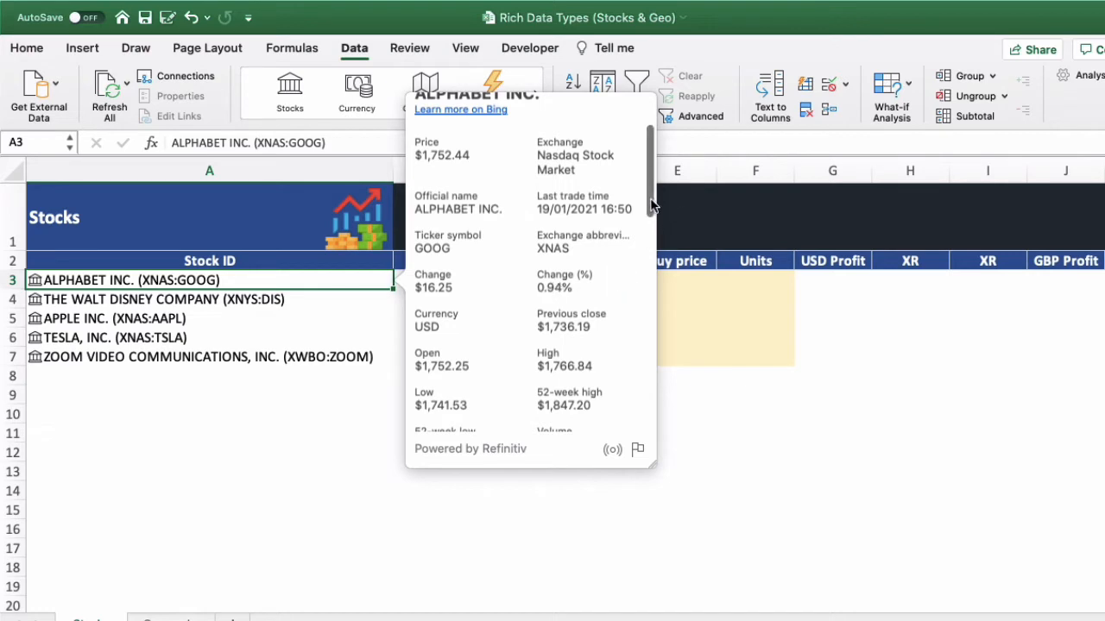
left_click_drag(652, 206, 649, 329)
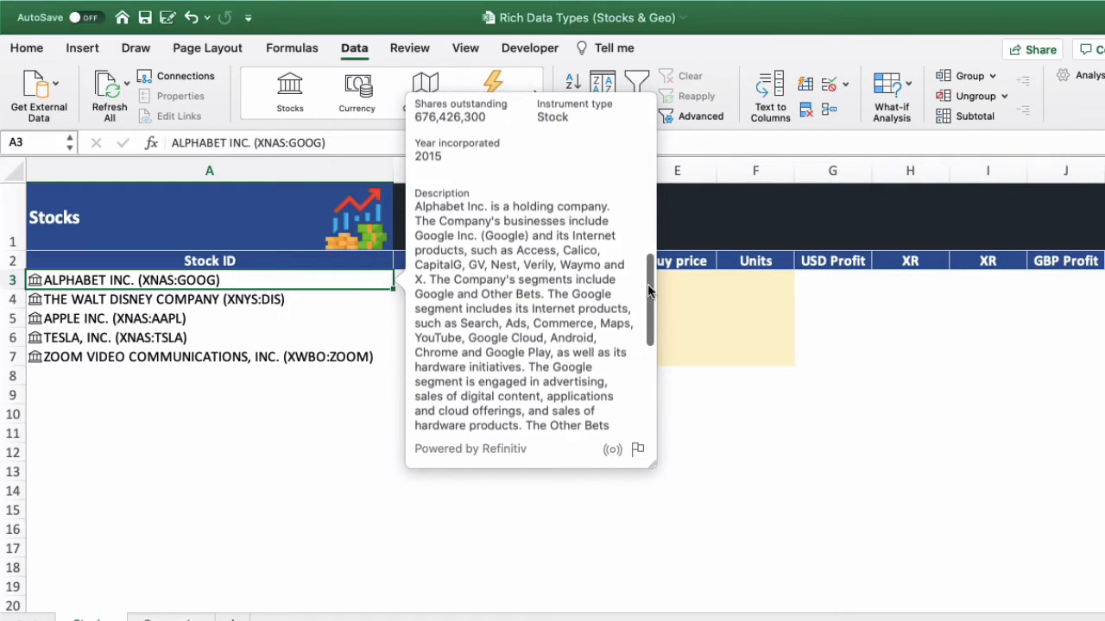
left_click_drag(649, 286, 649, 308)
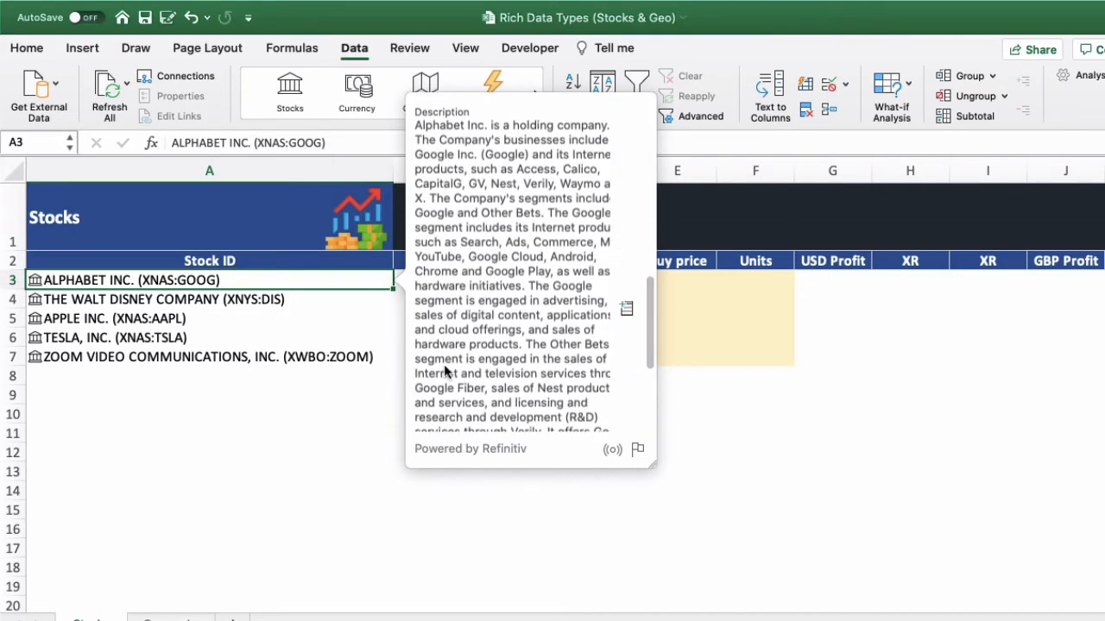
- View the data cards of the Disney, Apple and Tesla stocks, including the enlarged Tesla logo
left_click(103, 302)
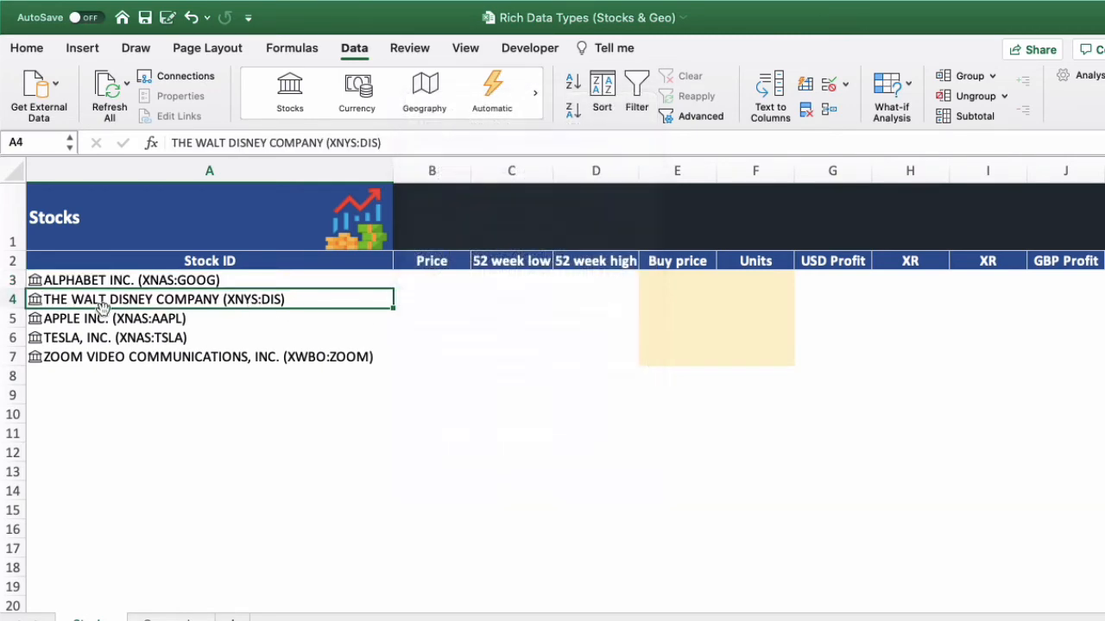
left_click(35, 300)
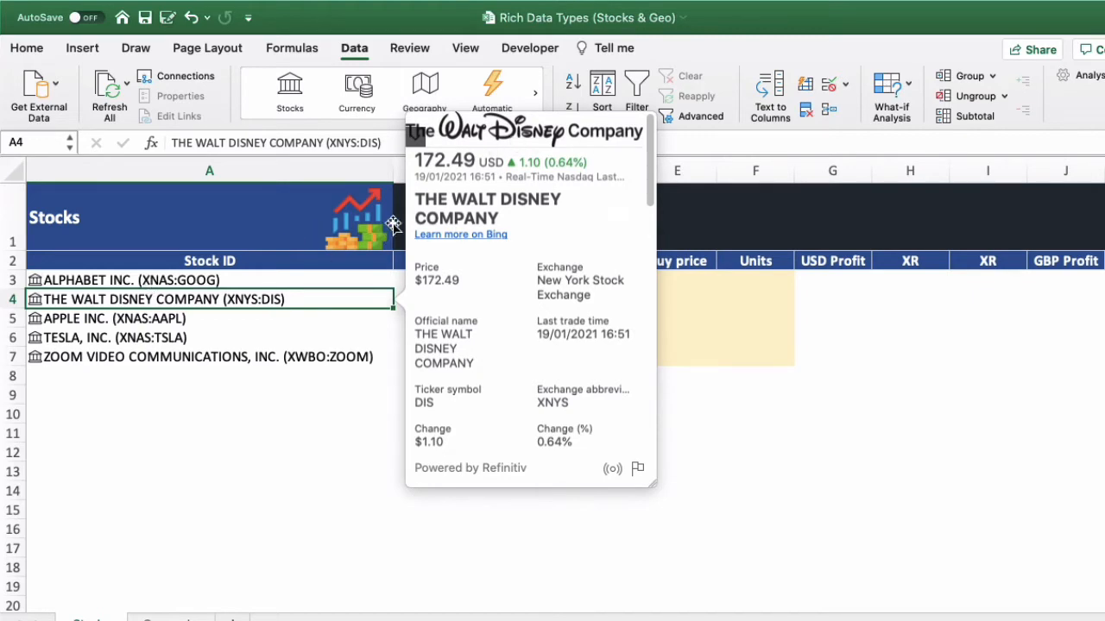
left_click(35, 319)
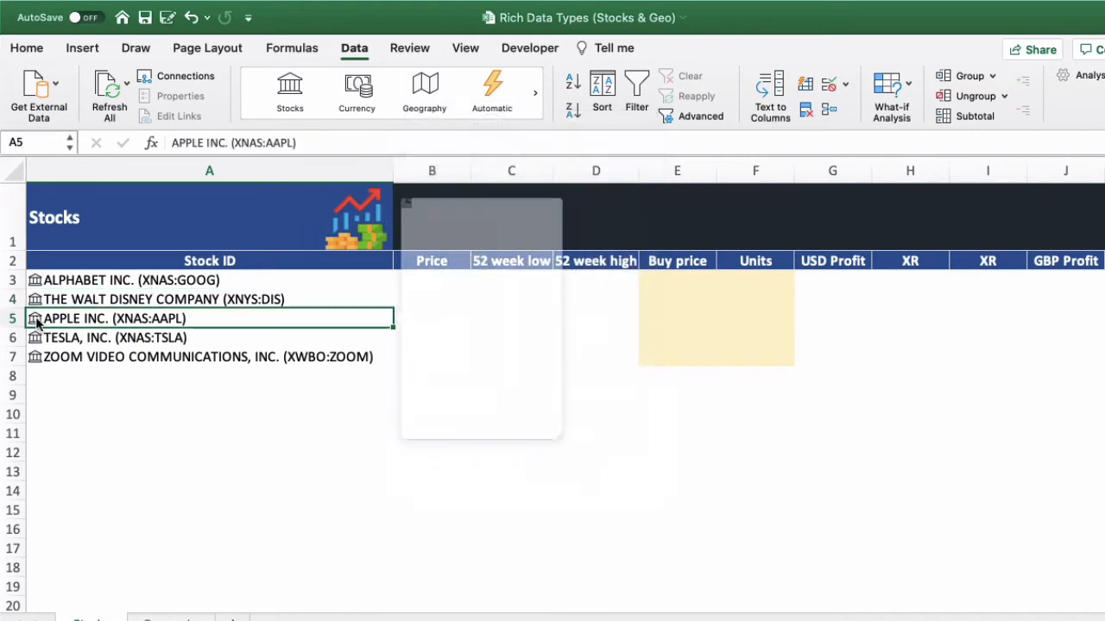
left_click(36, 338)
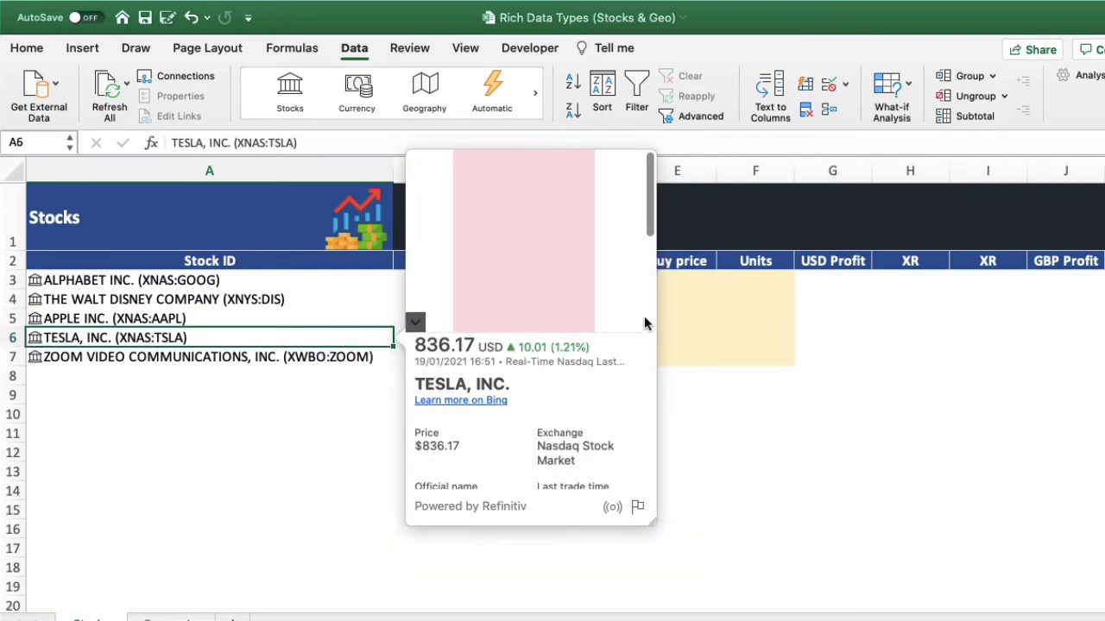
left_click(652, 209)
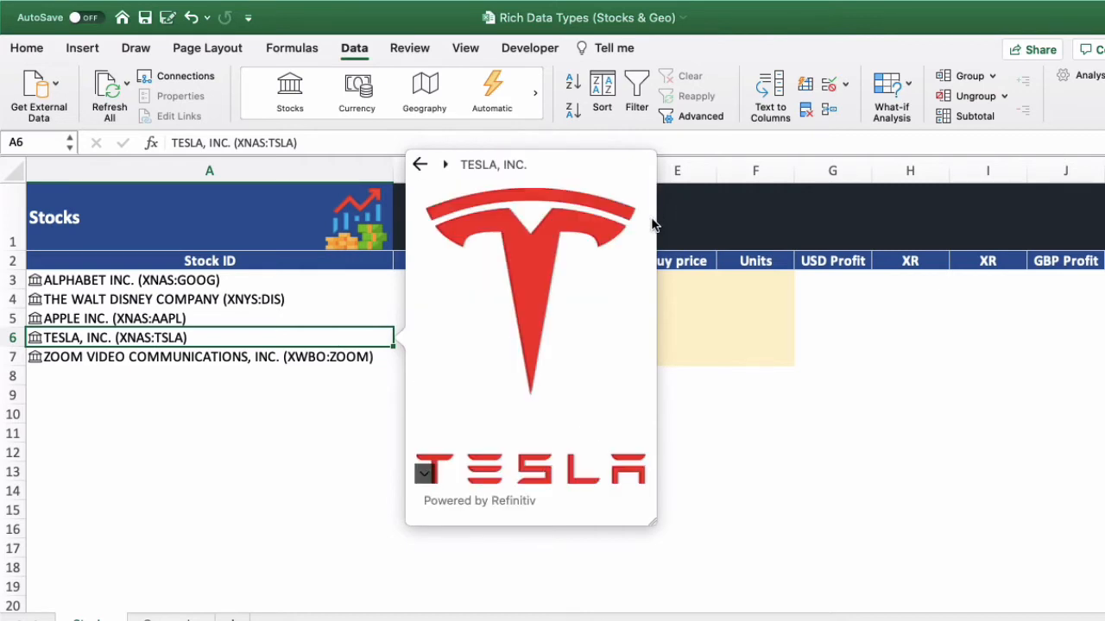
left_click(420, 164)
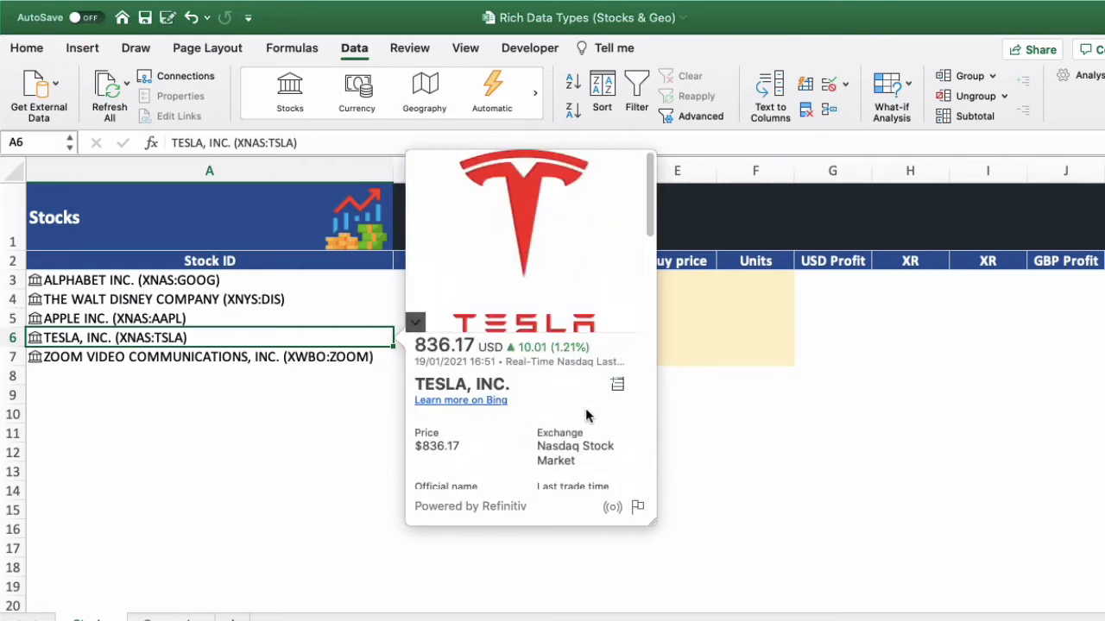
- Read the price and trading fields on Tesla's data card, then close the card
scroll(600, 401, "down", 1)
scroll(600, 401, "down", 5)
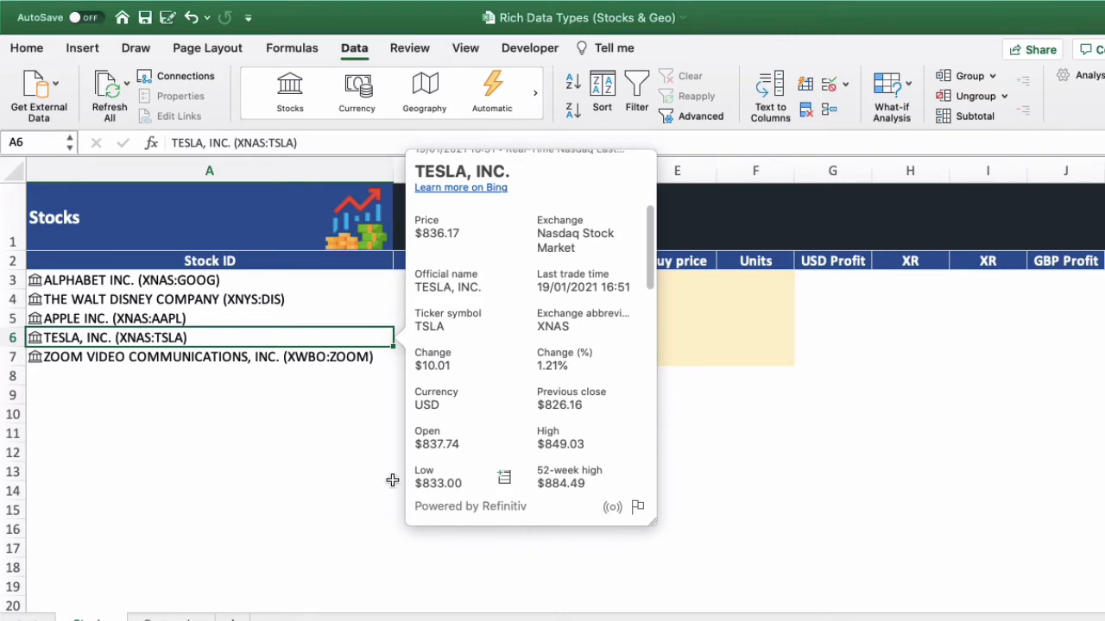
left_click(300, 432)
- Enter the formula =A3.Price in cell B3 to pull Alphabet's price from its stock data
left_click(444, 283)
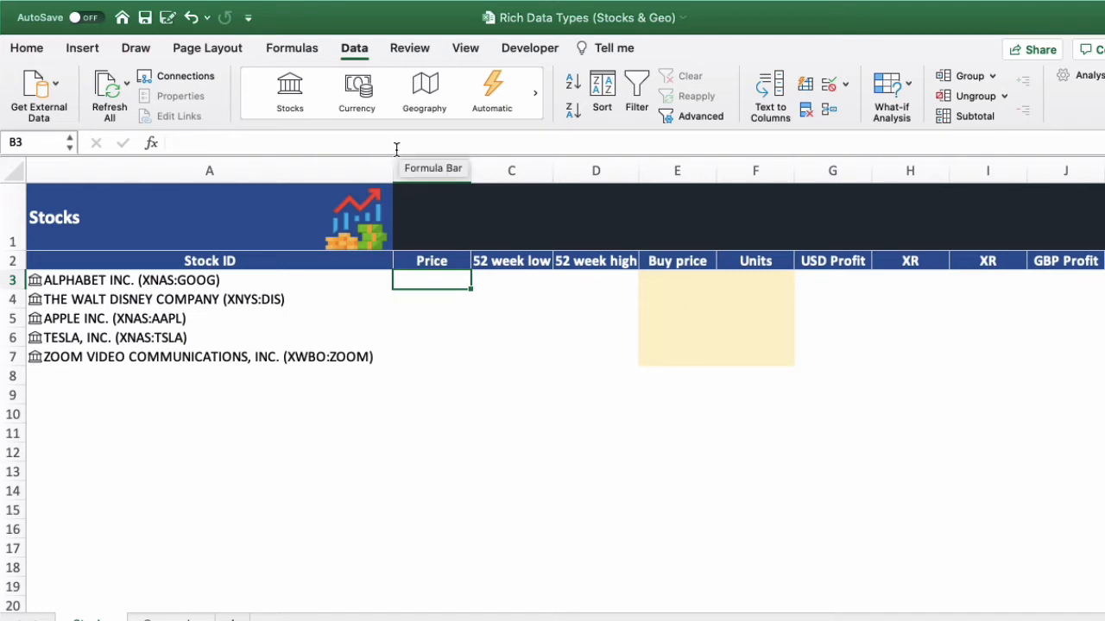
left_click(499, 315)
left_click(438, 280)
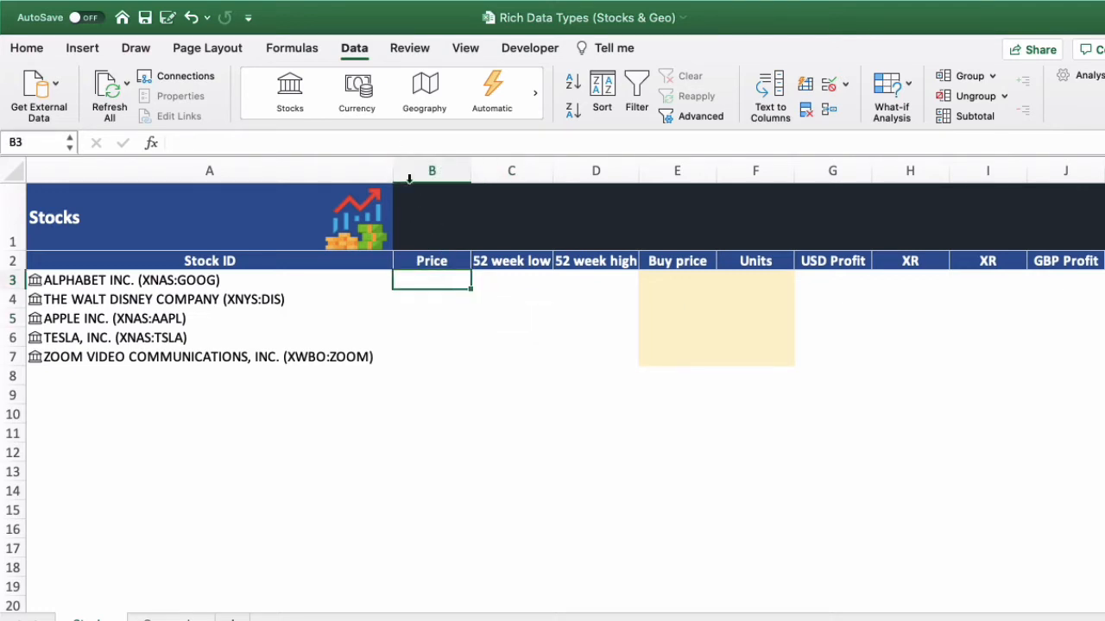
left_click(408, 144)
type("=")
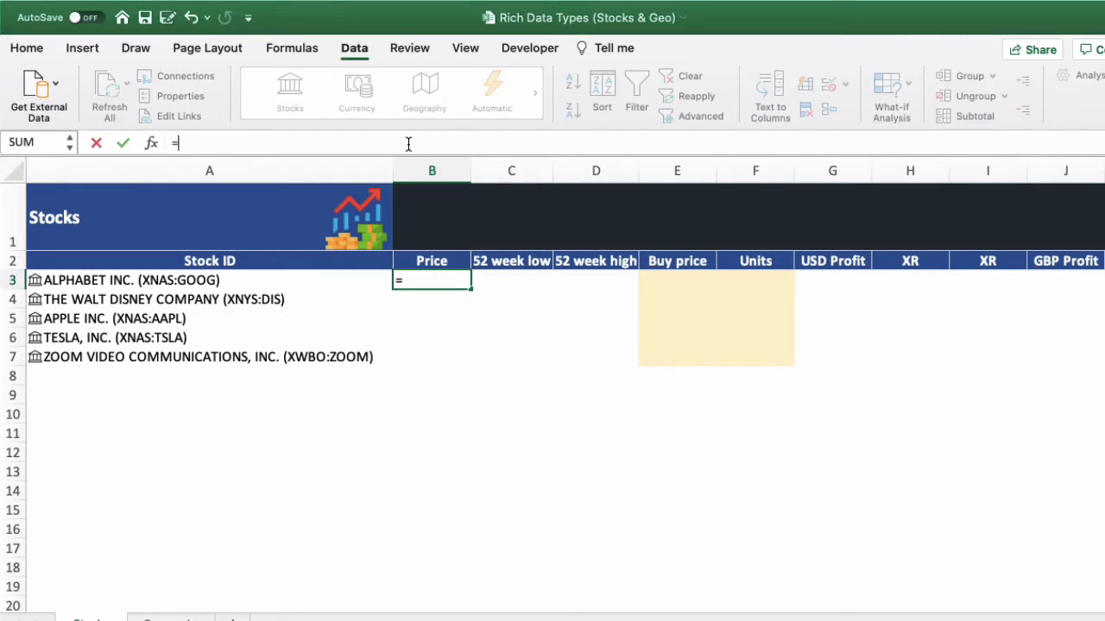
left_click(160, 280)
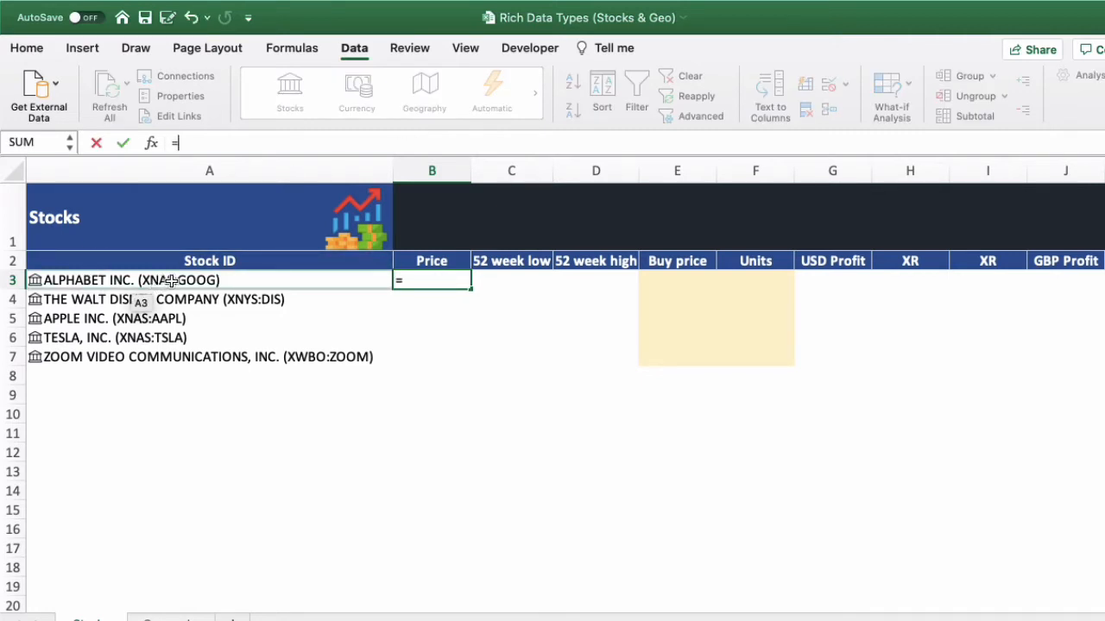
left_click(171, 280)
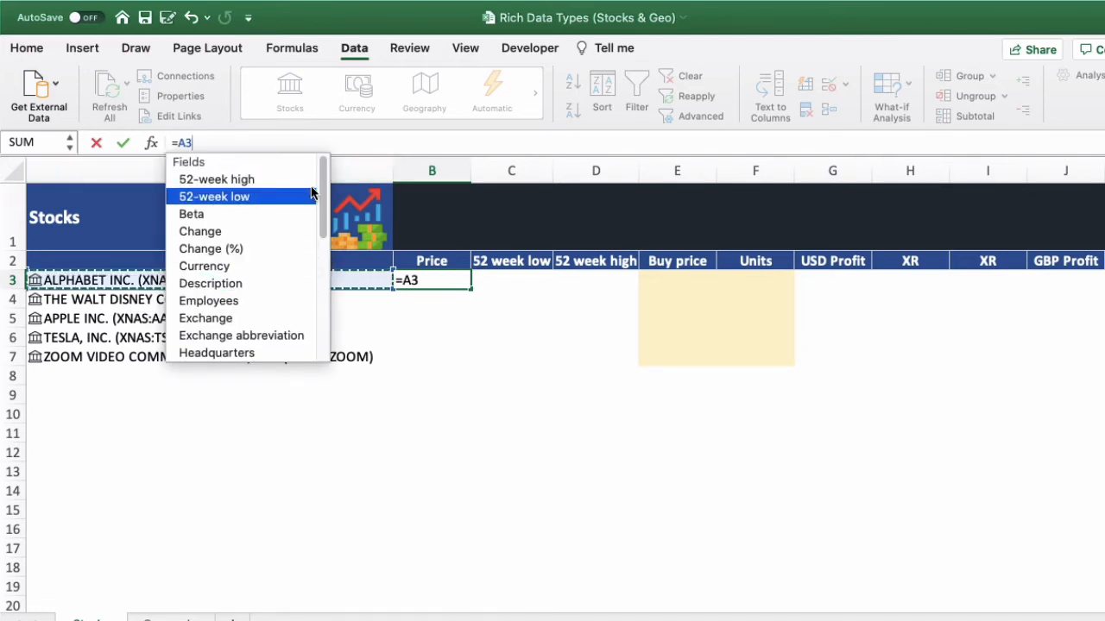
left_click_drag(324, 199, 317, 280)
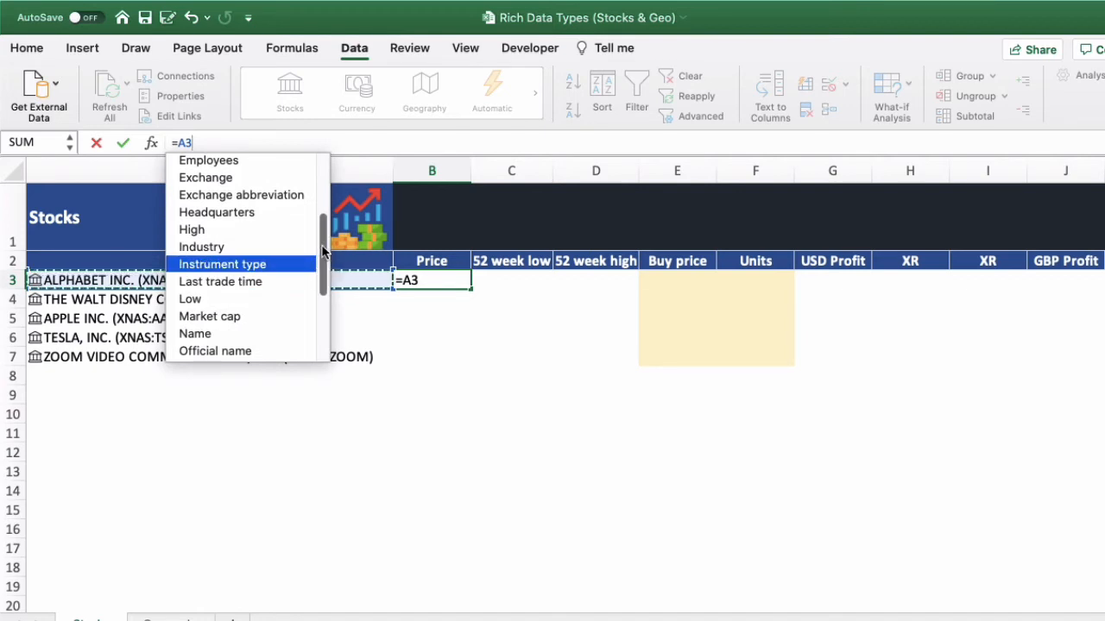
left_click_drag(323, 250, 324, 309)
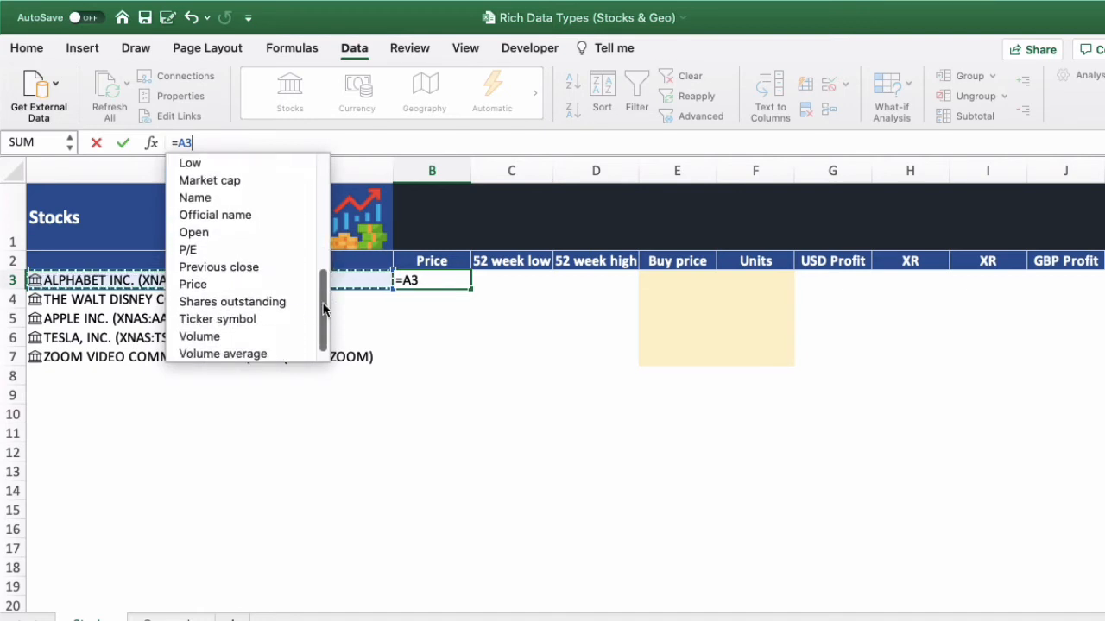
double_click(259, 286)
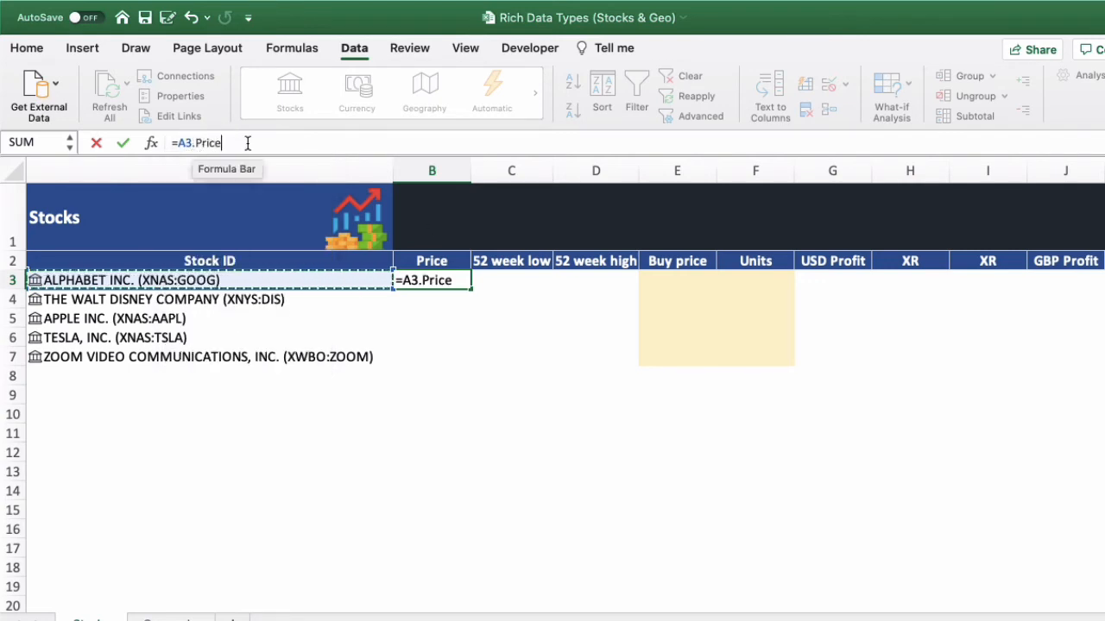
key("Return")
key("Up")
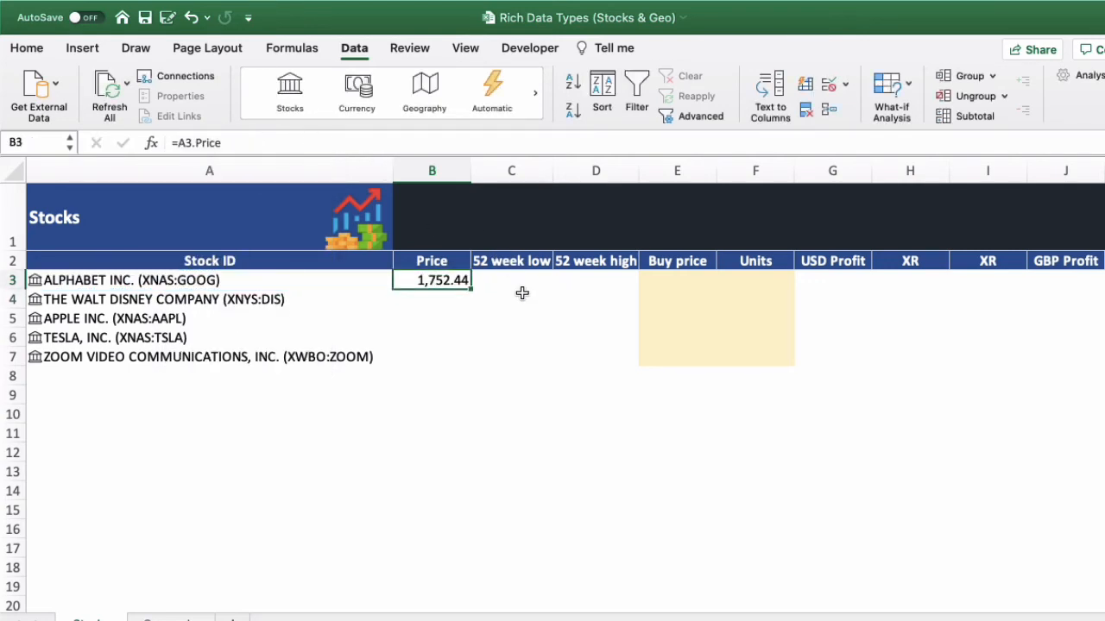
- Fill the price formula from B3 down to B7 for the other stocks
double_click(470, 289)
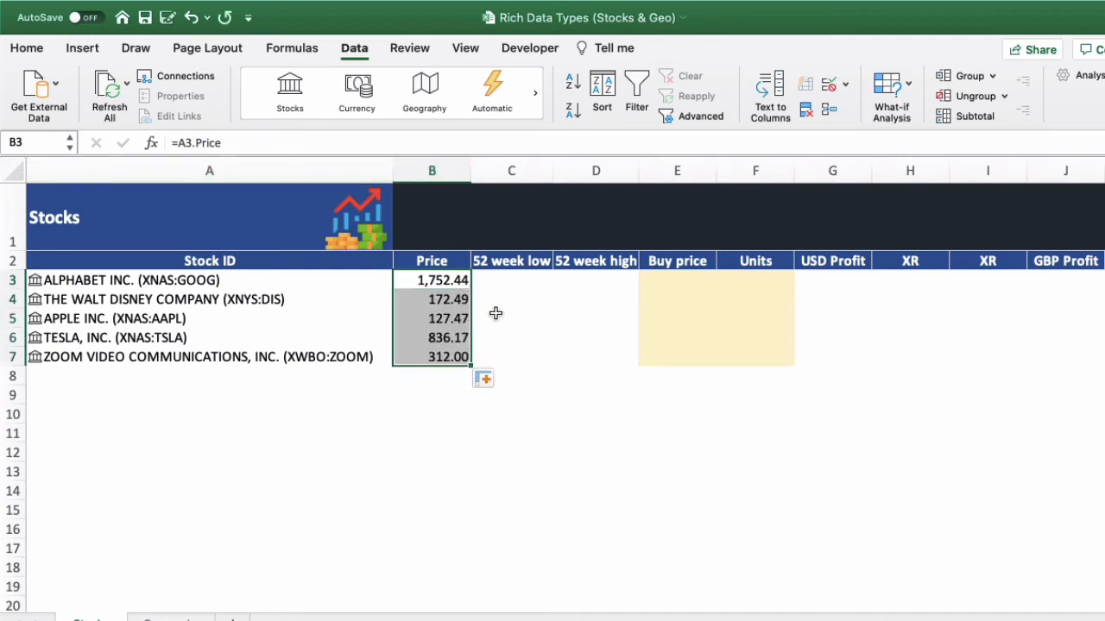
left_click(457, 298)
left_click(460, 280)
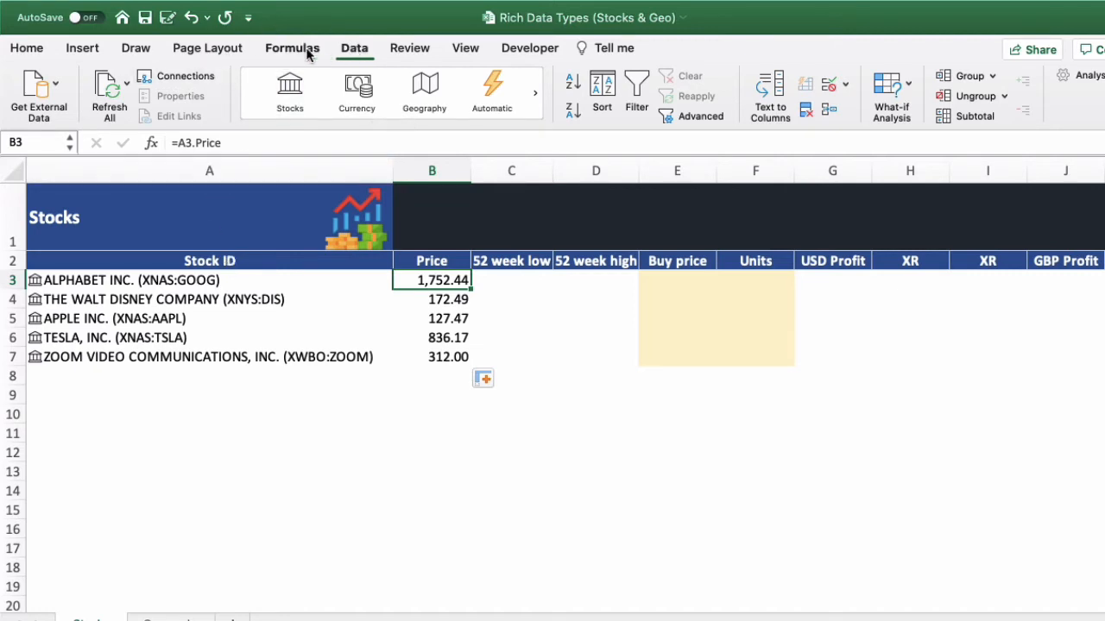
- Refresh all linked stock data twice to update the values in the Price column
left_click(125, 82)
left_click(125, 82)
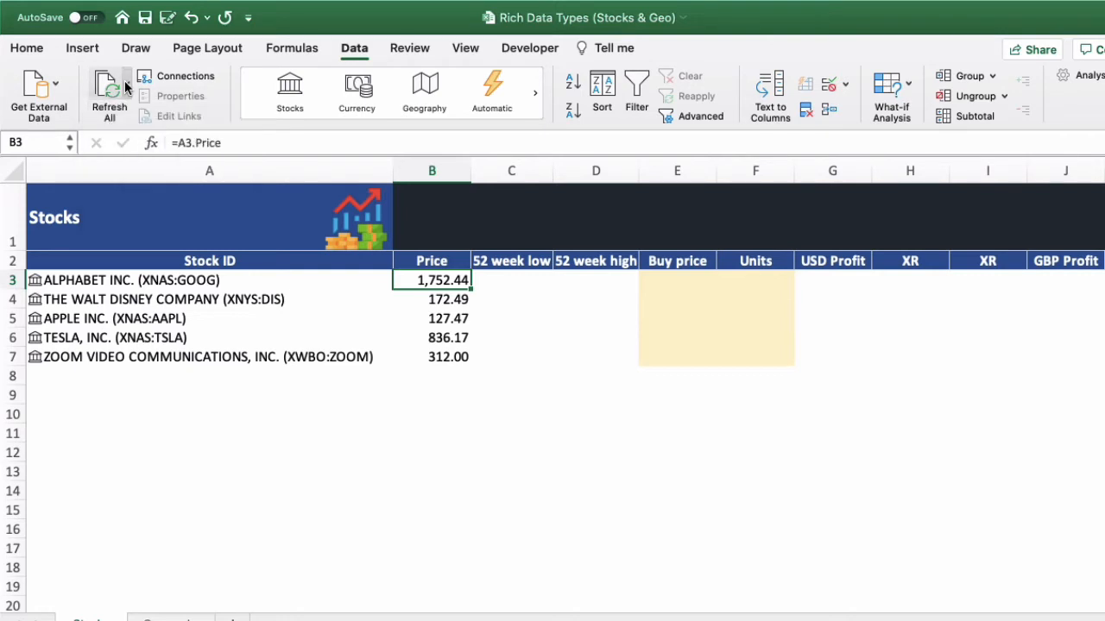
left_click(111, 89)
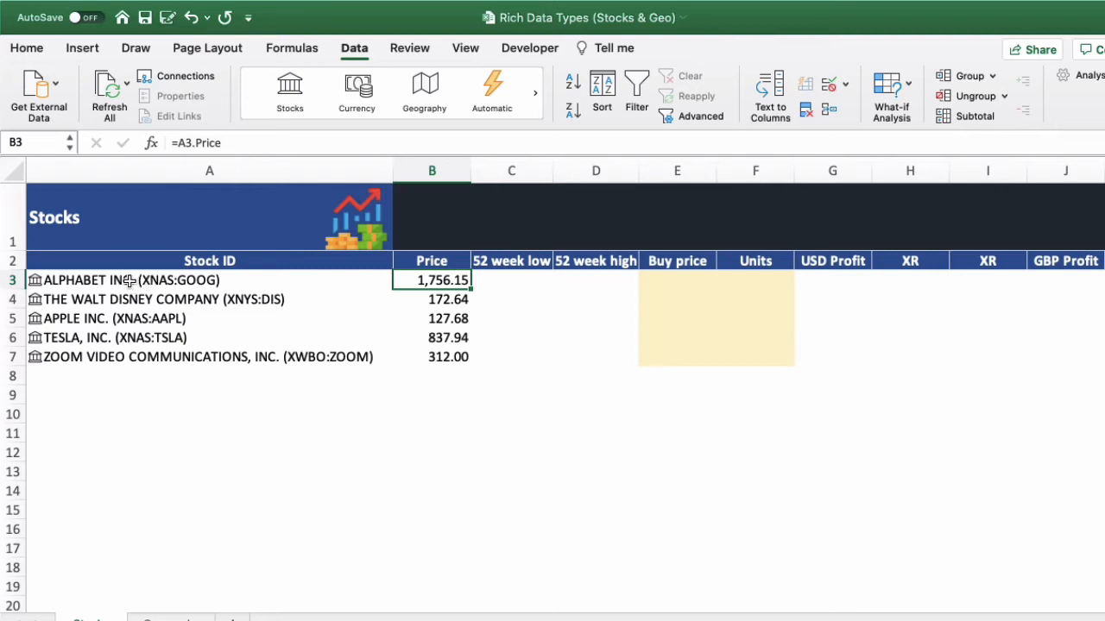
left_click(112, 88)
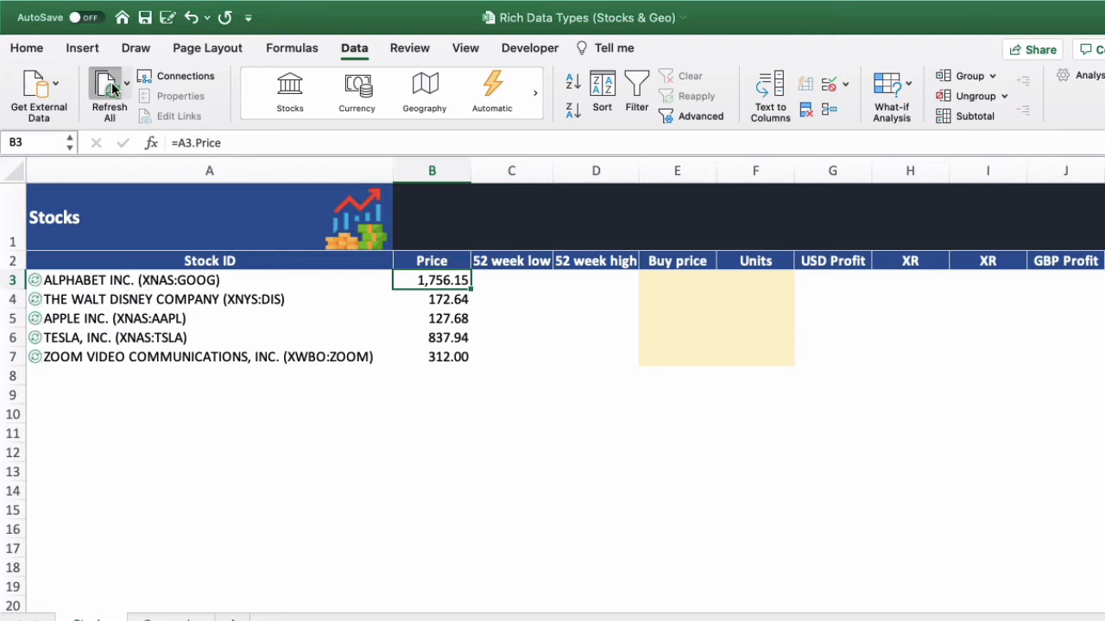
left_click(443, 336)
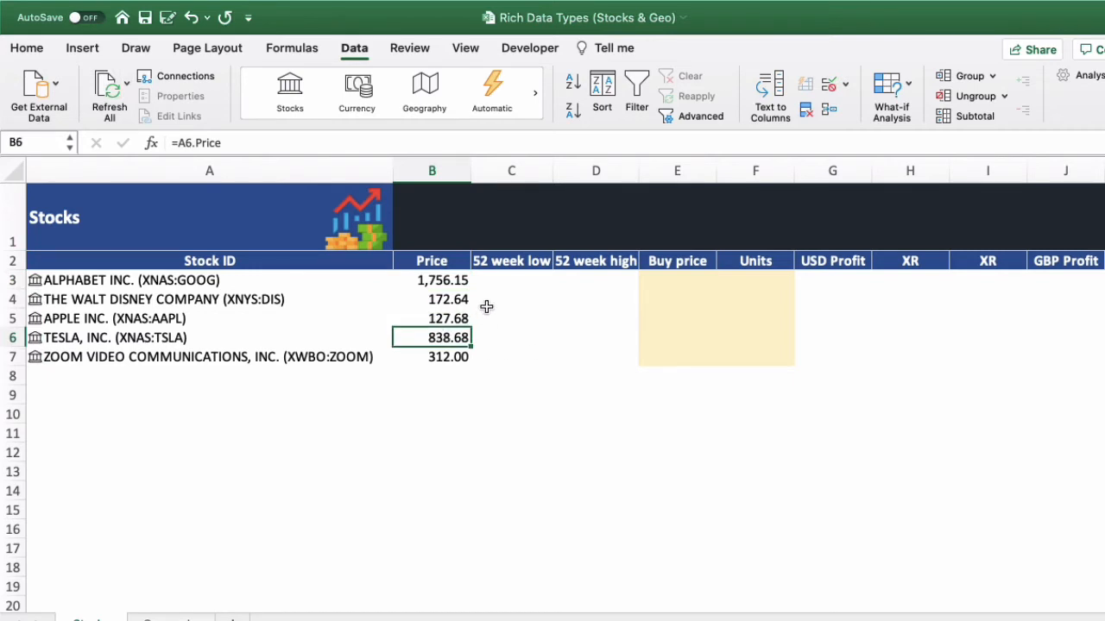
- Enter =A3.[52-week low] in cell C3 and fill the formula down to C7
left_click(501, 283)
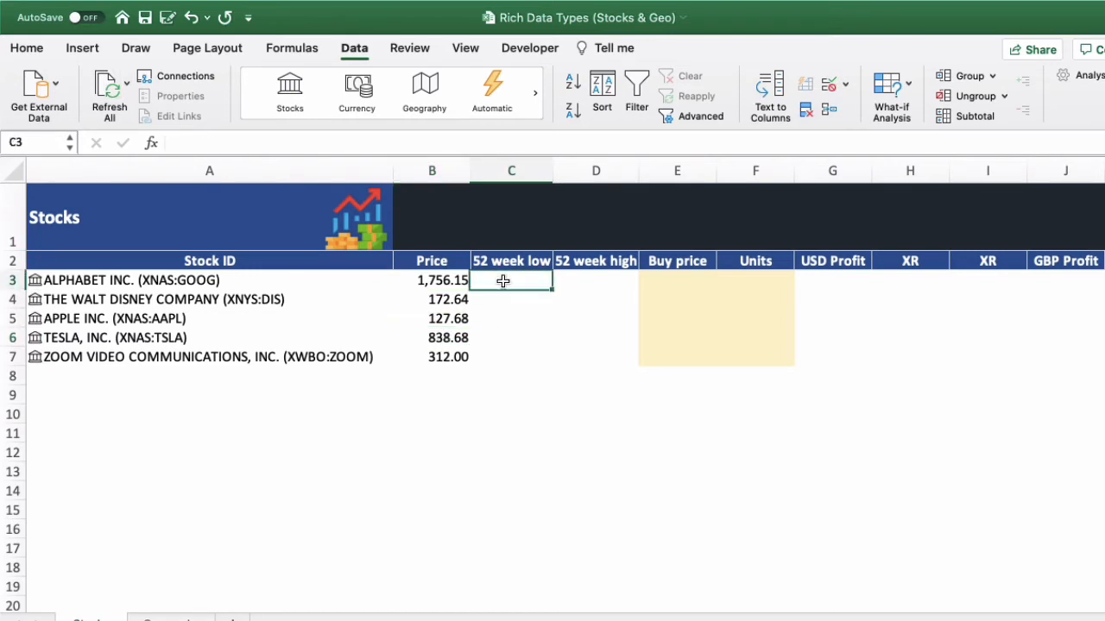
left_click(371, 140)
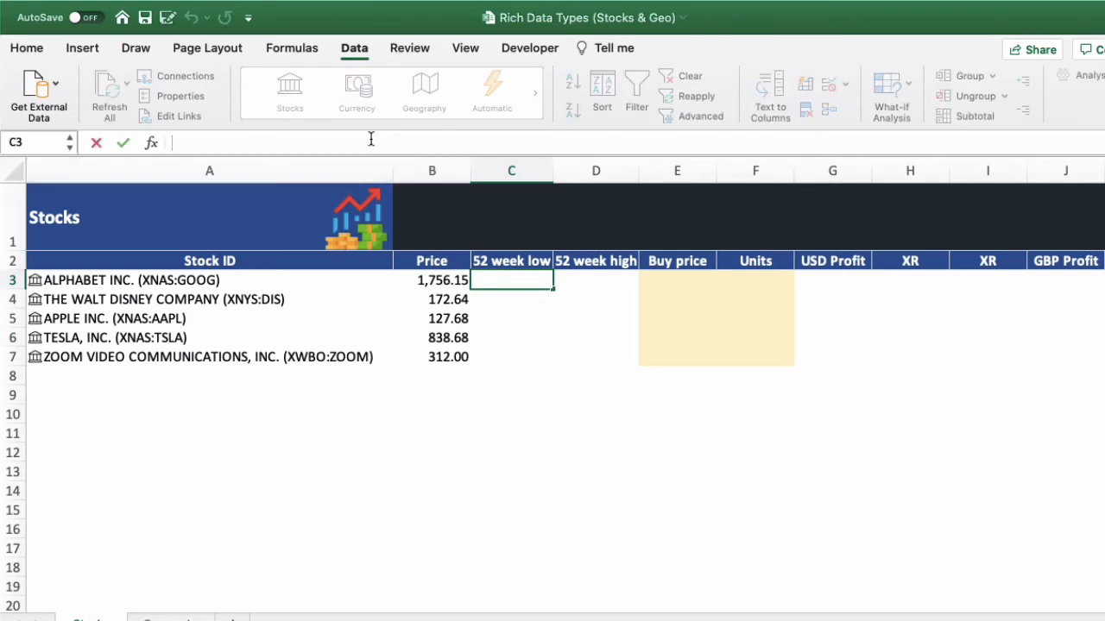
type("=A3.")
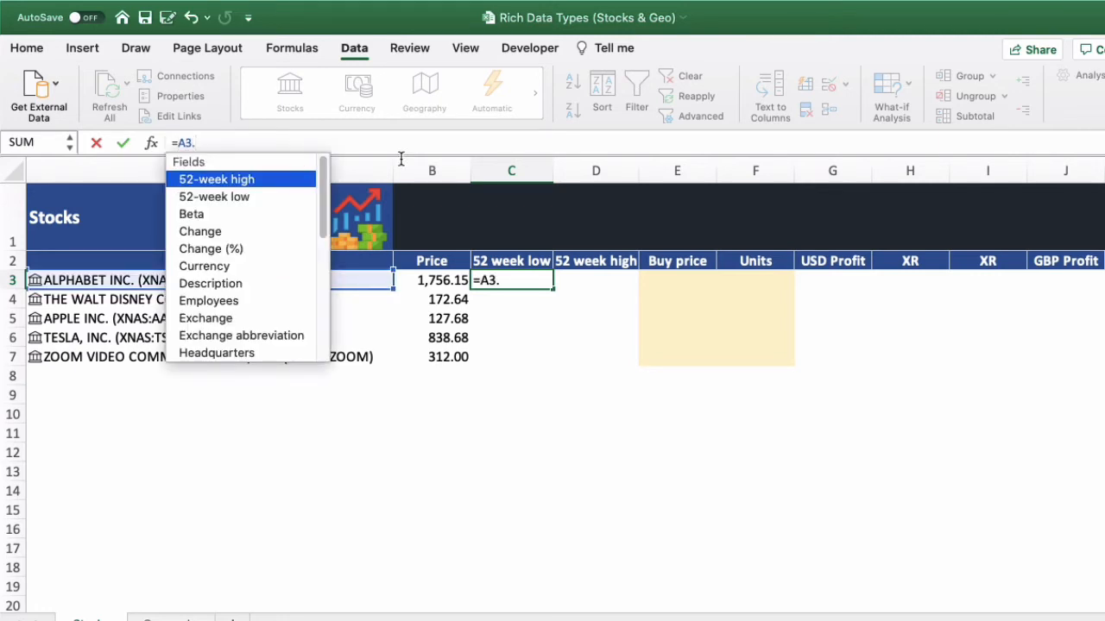
double_click(233, 200)
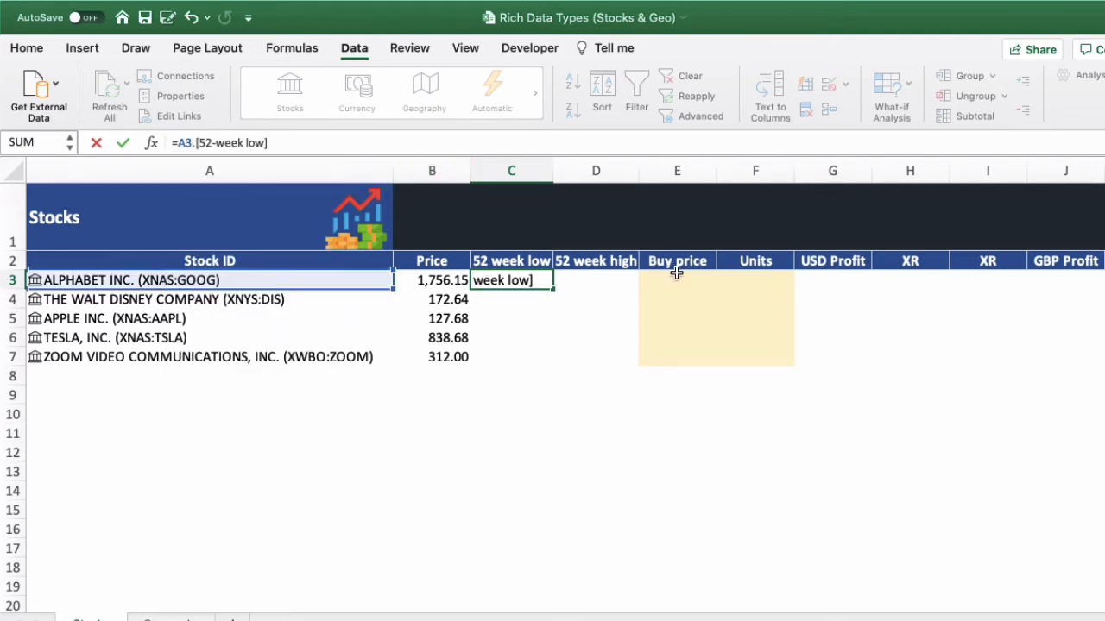
key("Return")
left_click(553, 289)
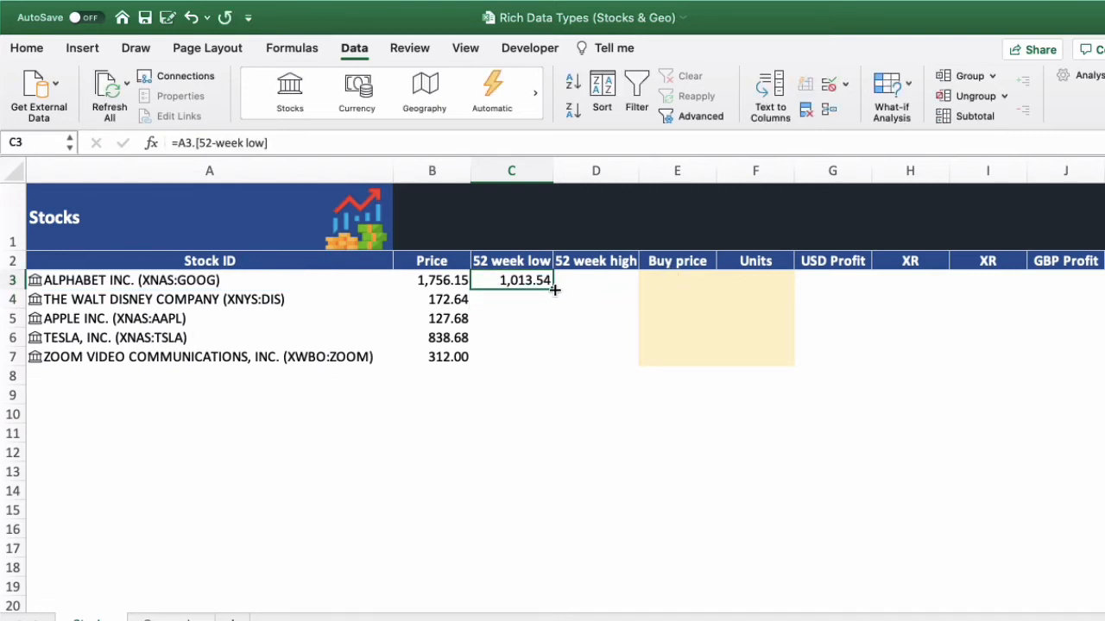
left_click_drag(554, 290, 538, 361)
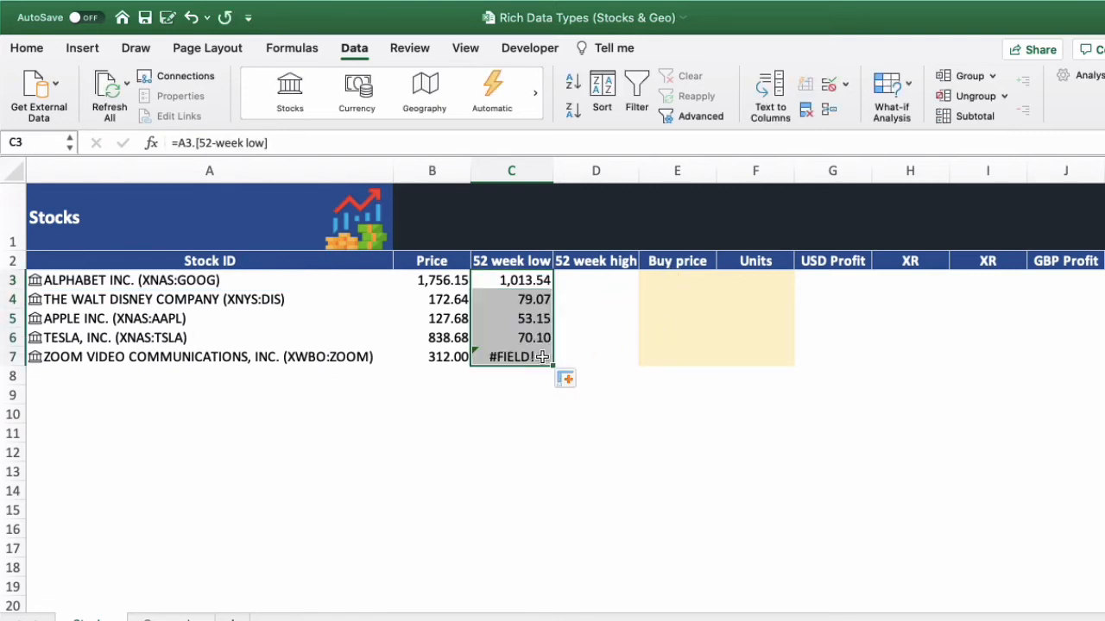
- Examine the 52-week low formulas in C7 and C3 and the Zoom stock entry in A7
left_click(539, 359)
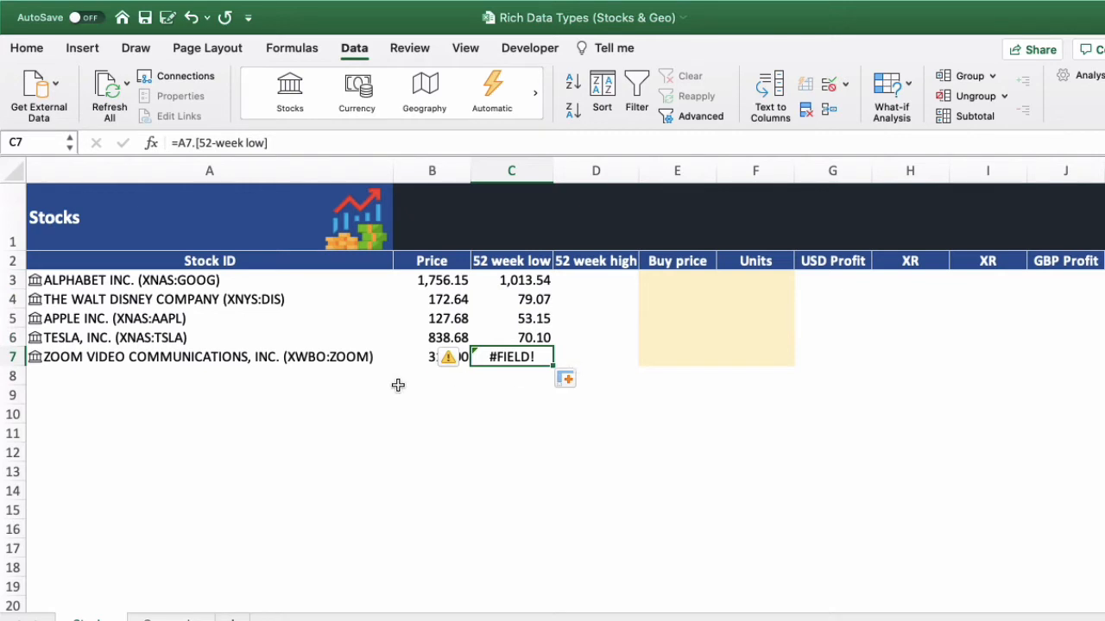
left_click(296, 353)
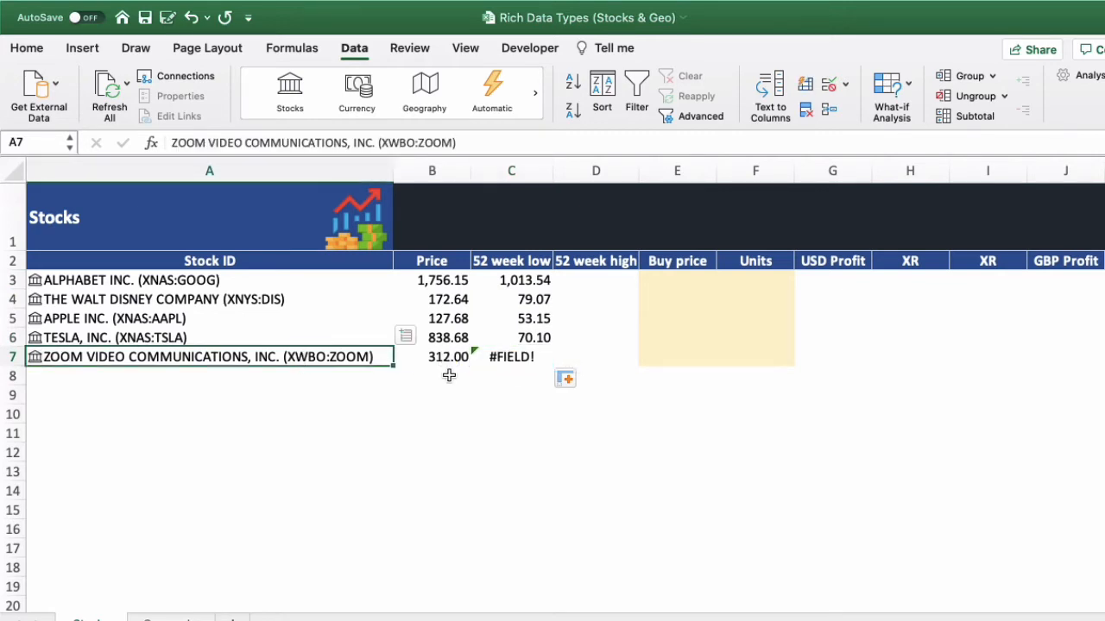
left_click(511, 358)
left_click(523, 276)
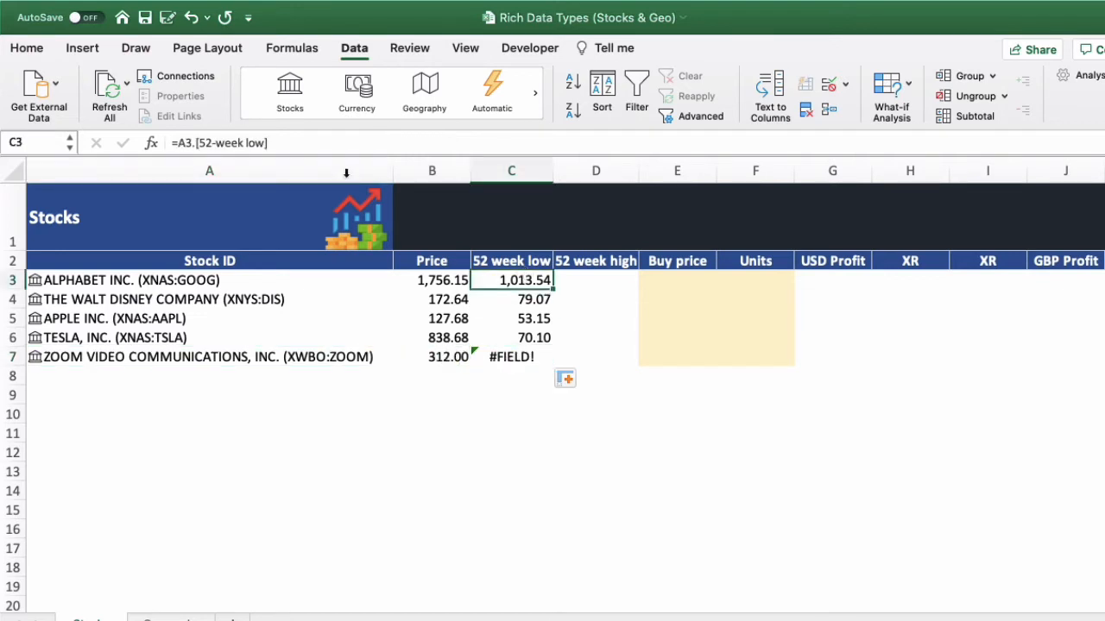
left_click(175, 142)
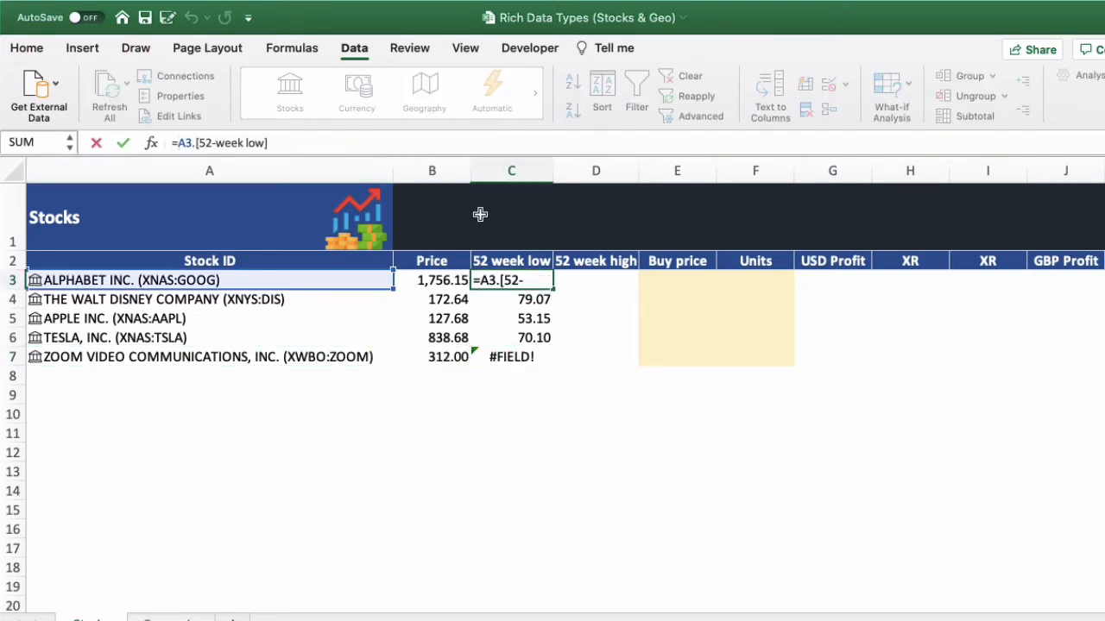
key("Escape")
left_click(542, 356)
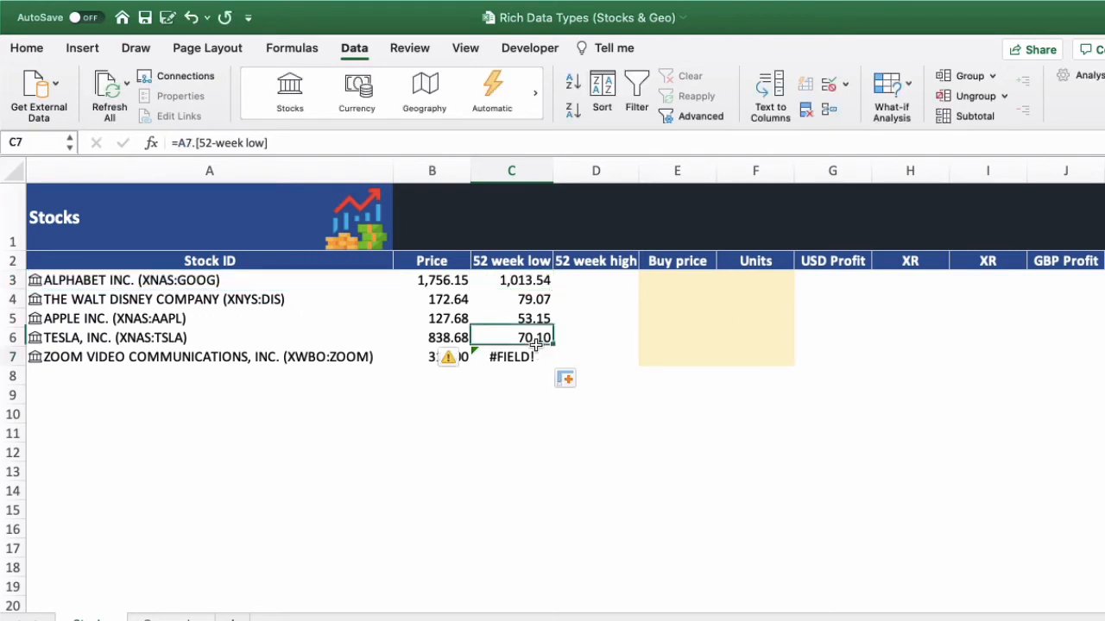
- Wrap the 52-week low formula in C3 with error handling as =IFERROR(A3.[52-week low],"")
left_click(526, 283)
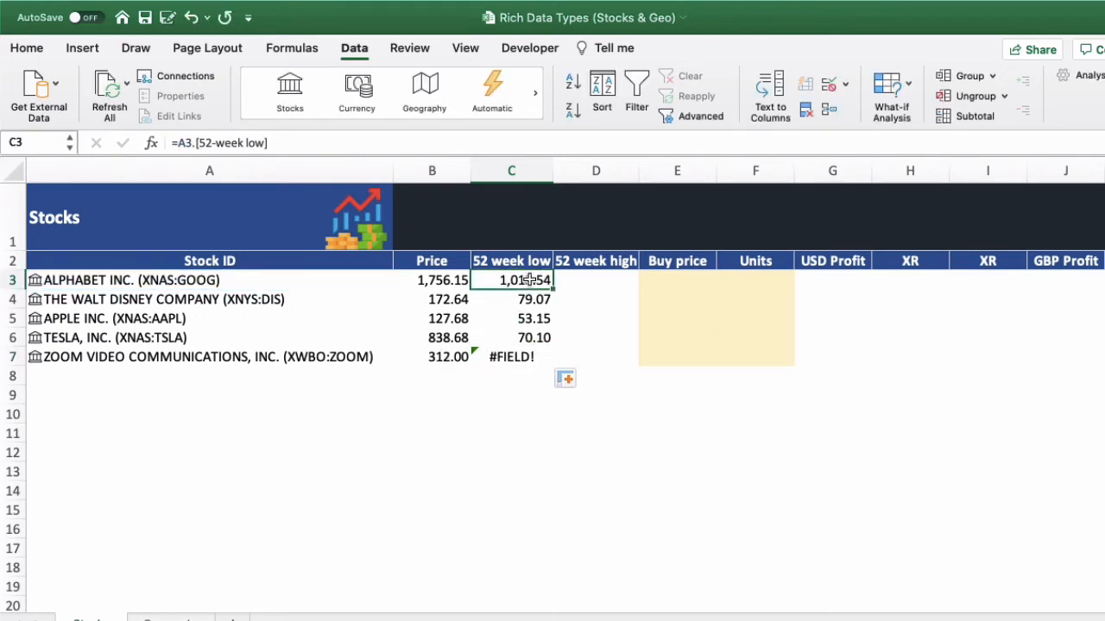
left_click(179, 142)
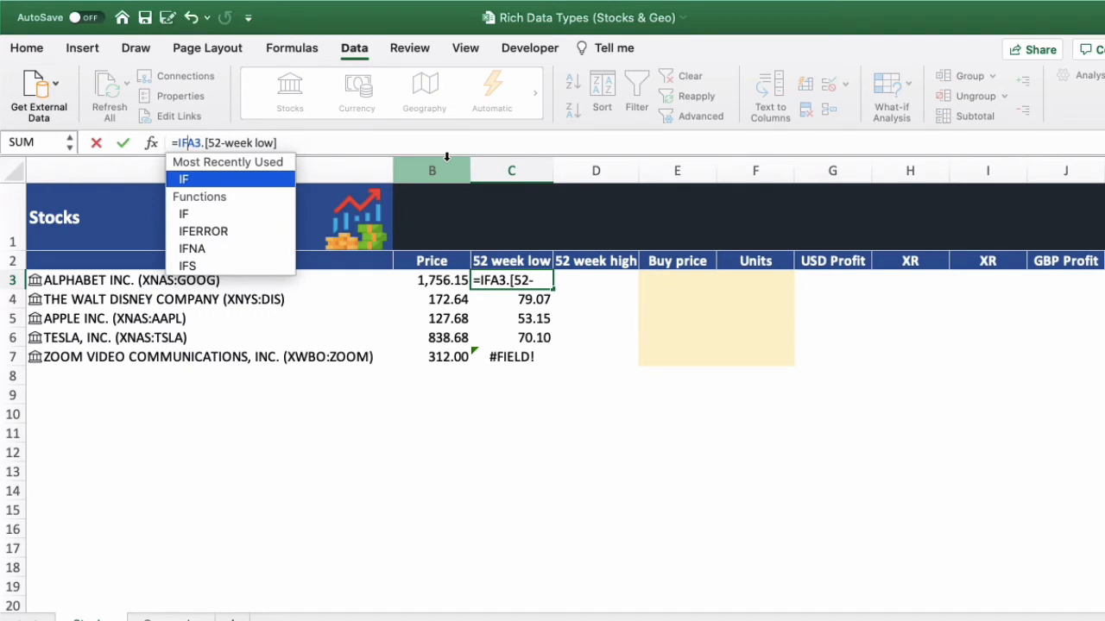
type("ERROR(")
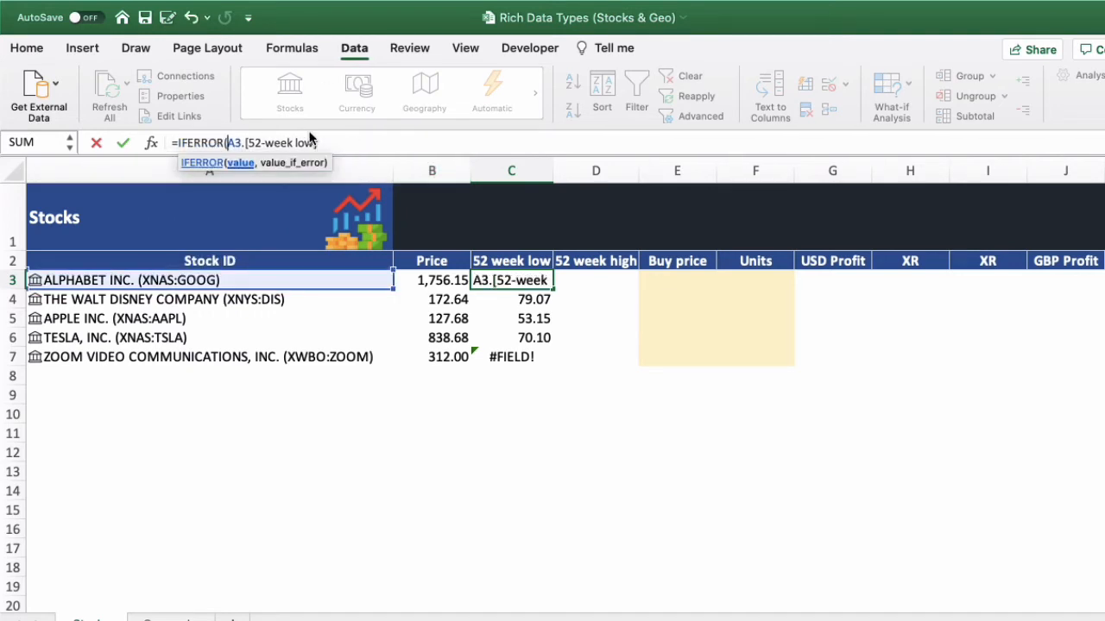
left_click(343, 142)
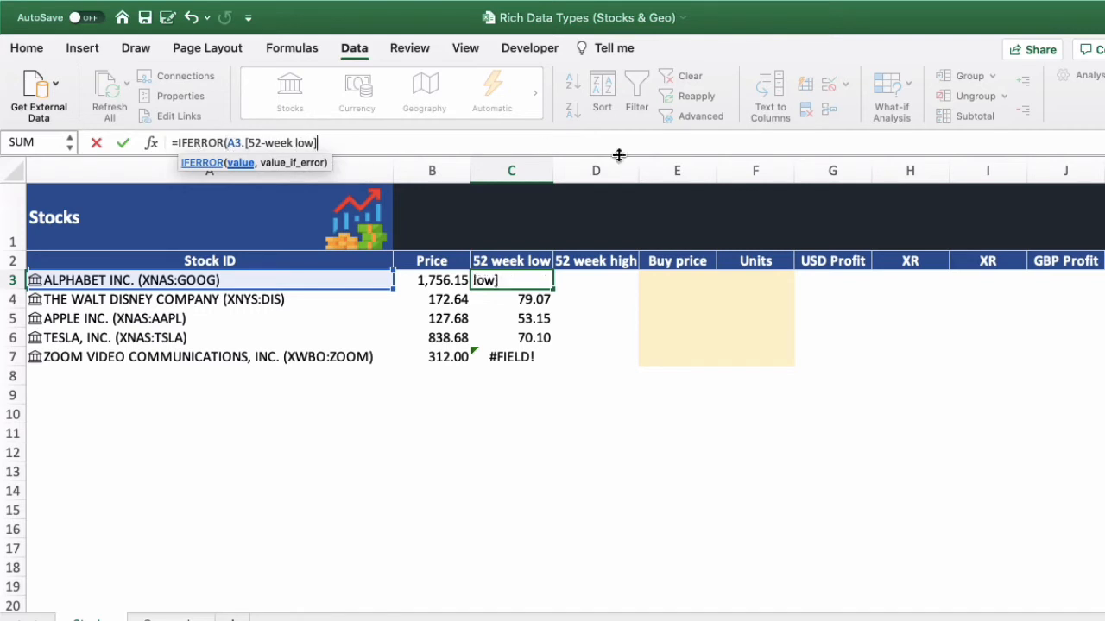
type(",")
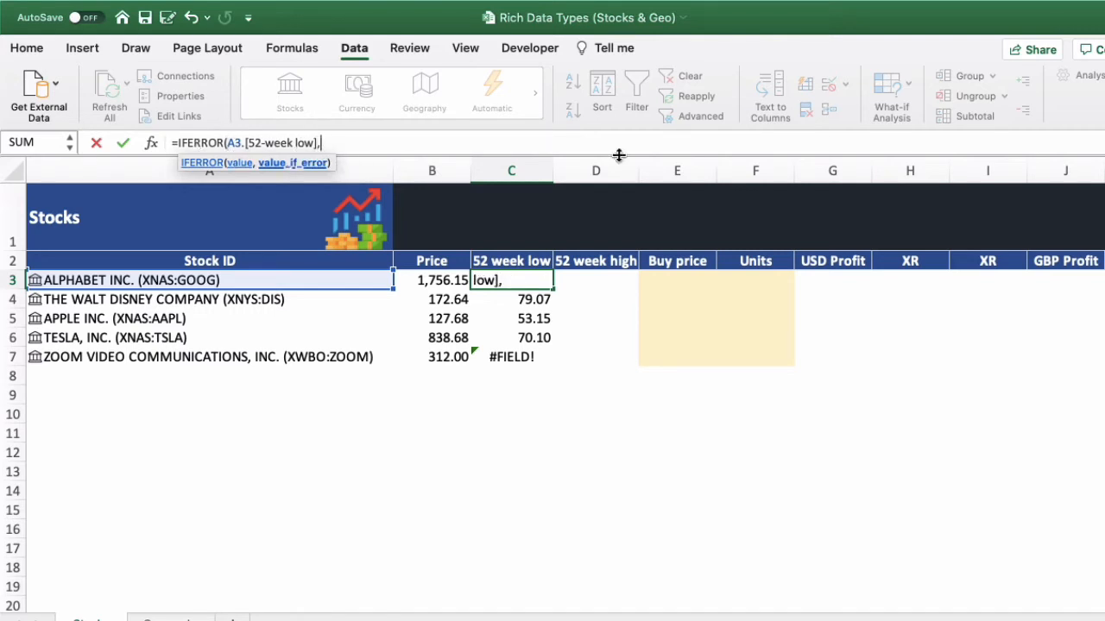
type("\"\")")
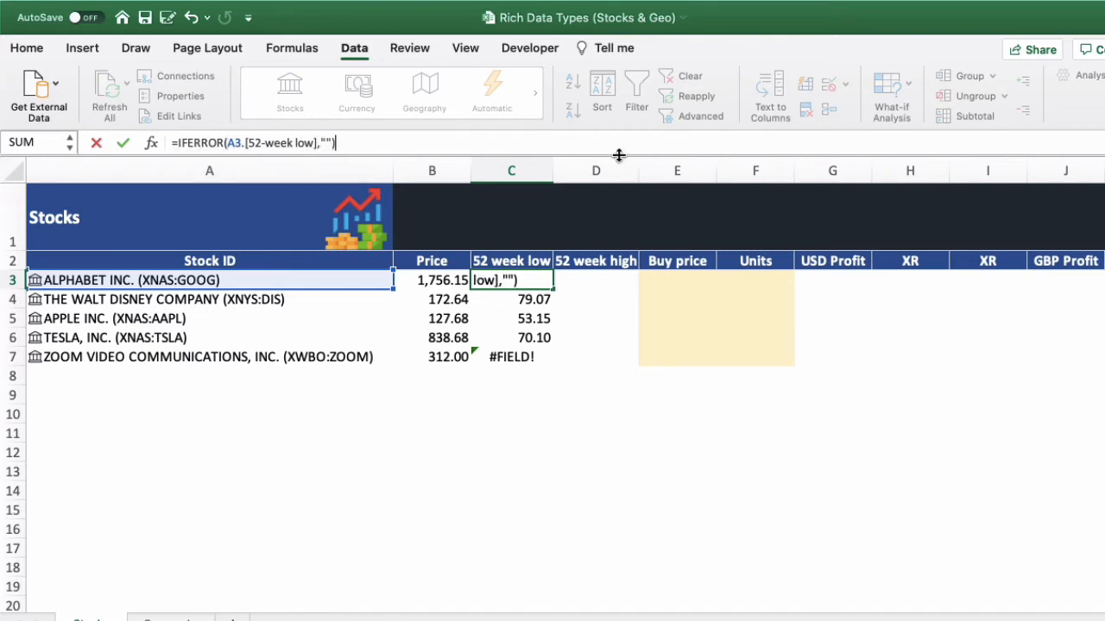
key("Return")
- Fill the IFERROR formula from C3 down to C7, replacing the earlier 52-week low formulas
left_click(522, 283)
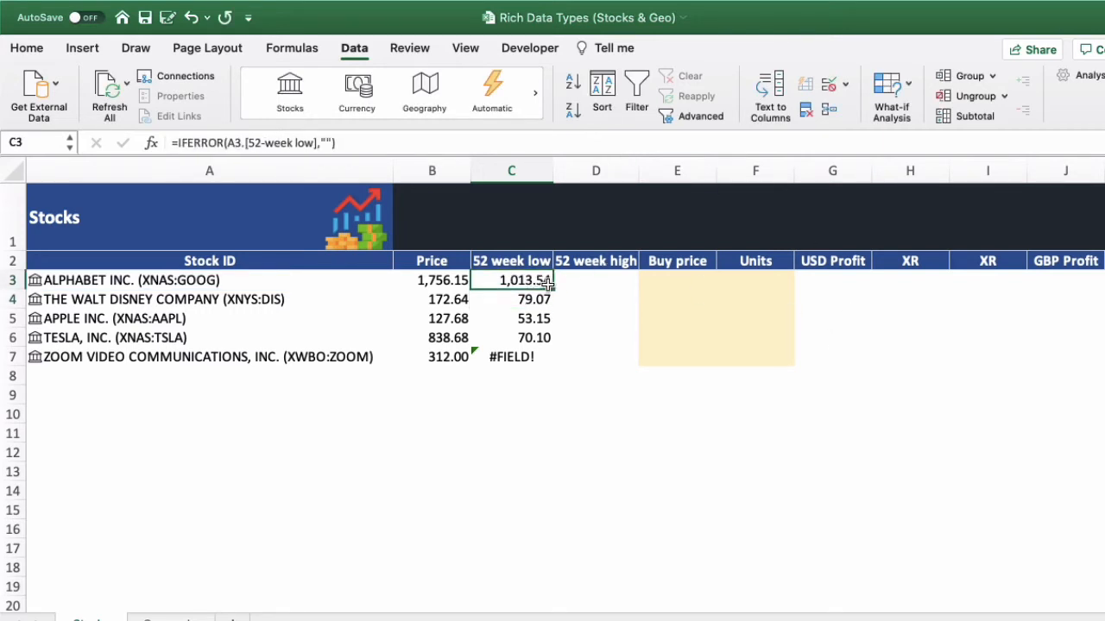
double_click(552, 290)
left_click(522, 300)
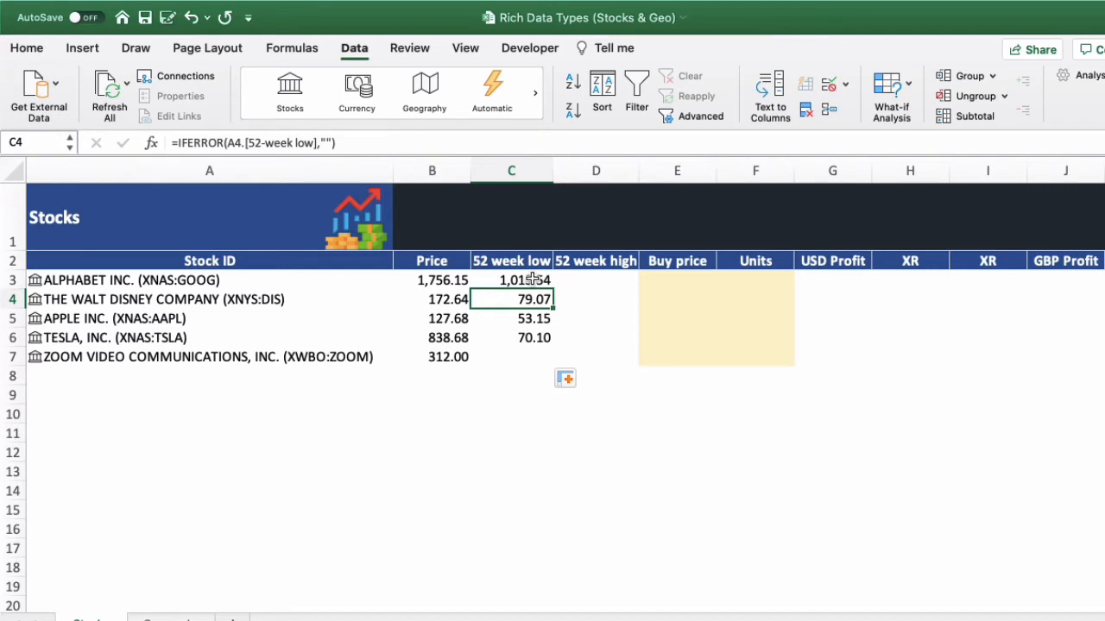
- Convert the range A2:J7 into a table with headers and turn off its banded rows
left_click_drag(271, 261, 1079, 360)
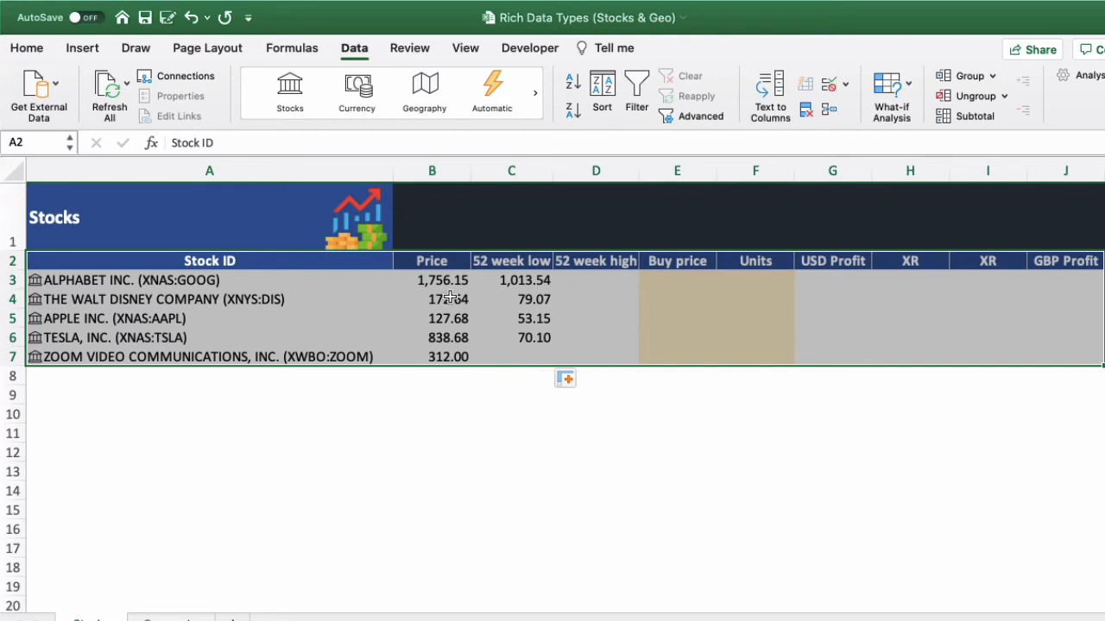
left_click(82, 48)
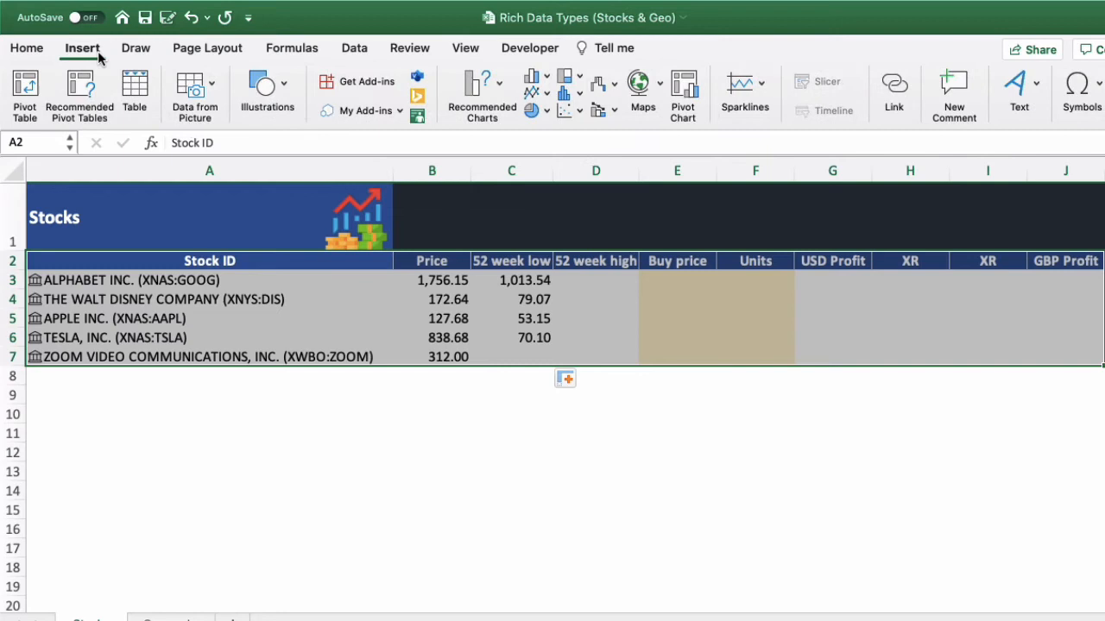
left_click(135, 94)
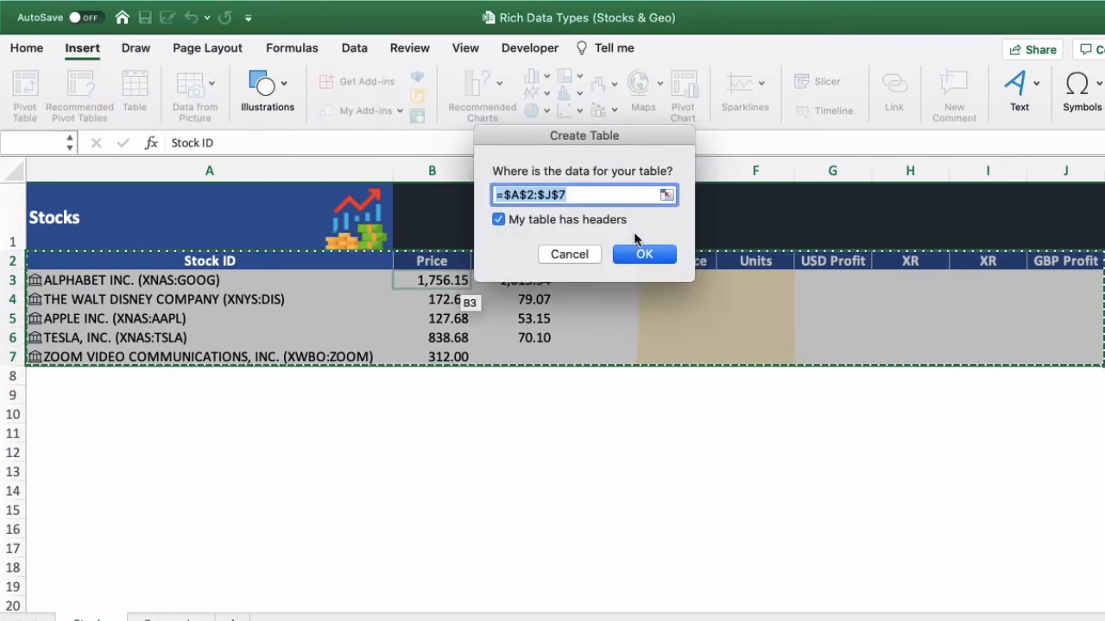
left_click(644, 253)
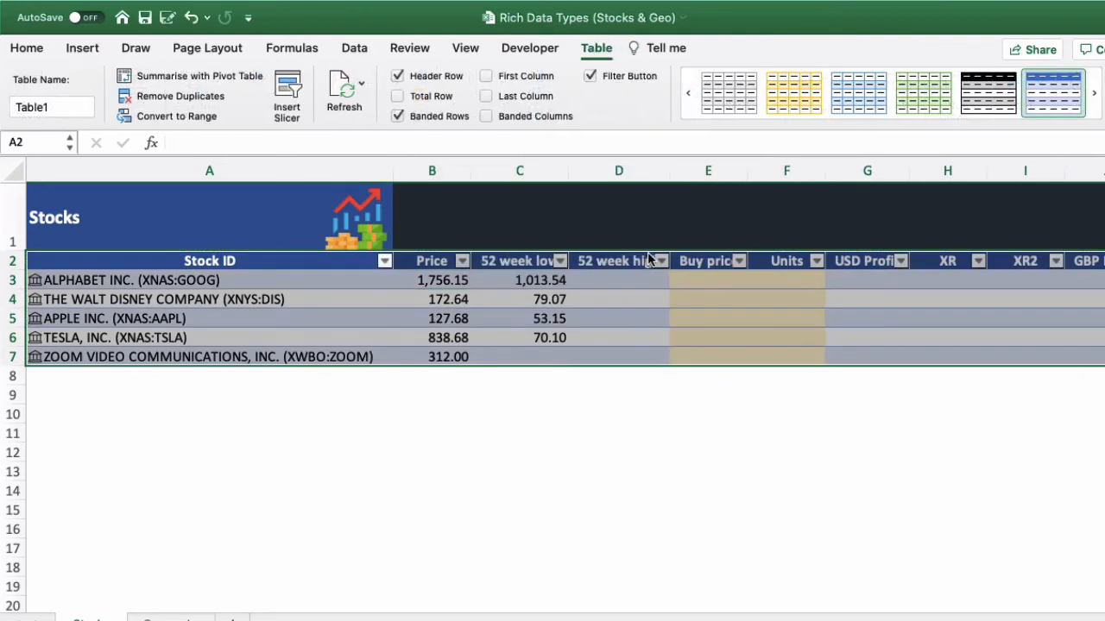
left_click(891, 340)
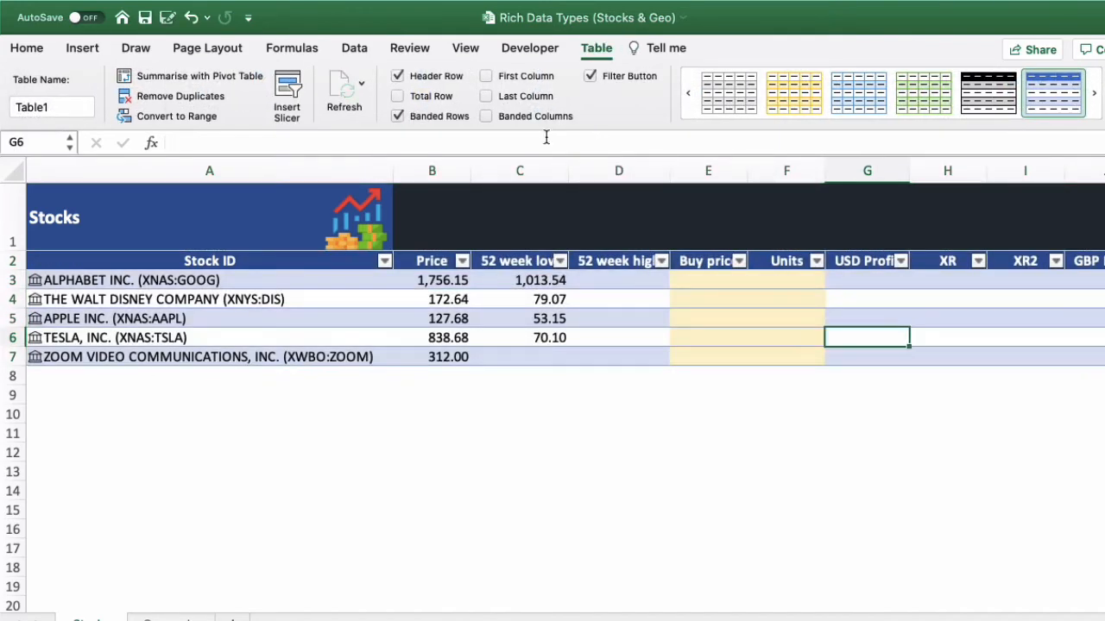
left_click(419, 121)
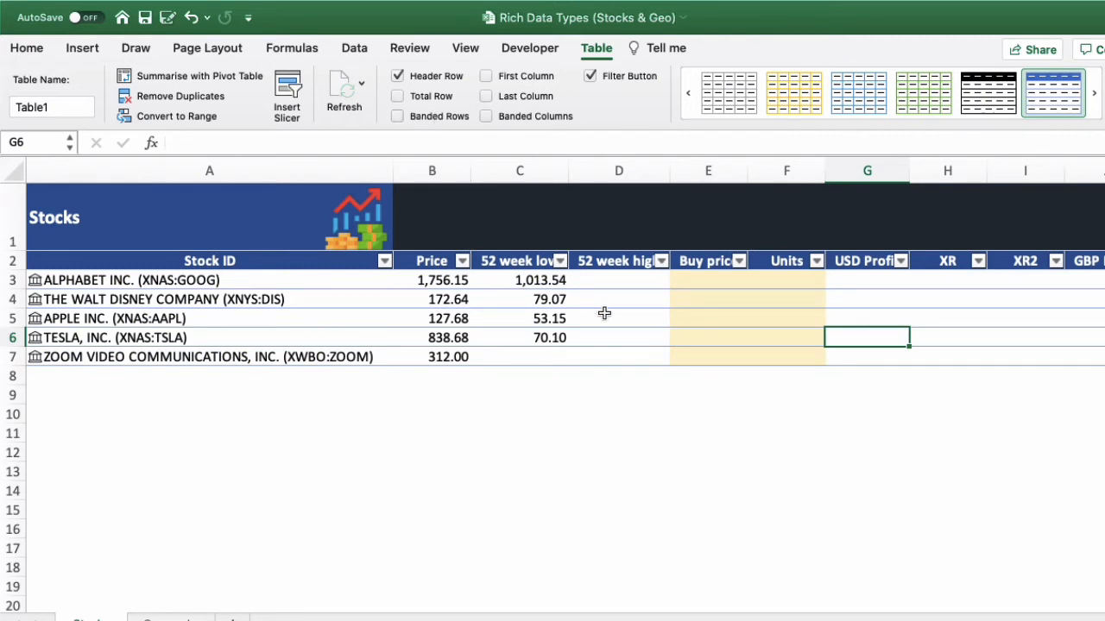
- Replace the A3 reference in the Price formula in B3 with the table column, giving =[@[Stock ID]].Price
left_click(436, 281)
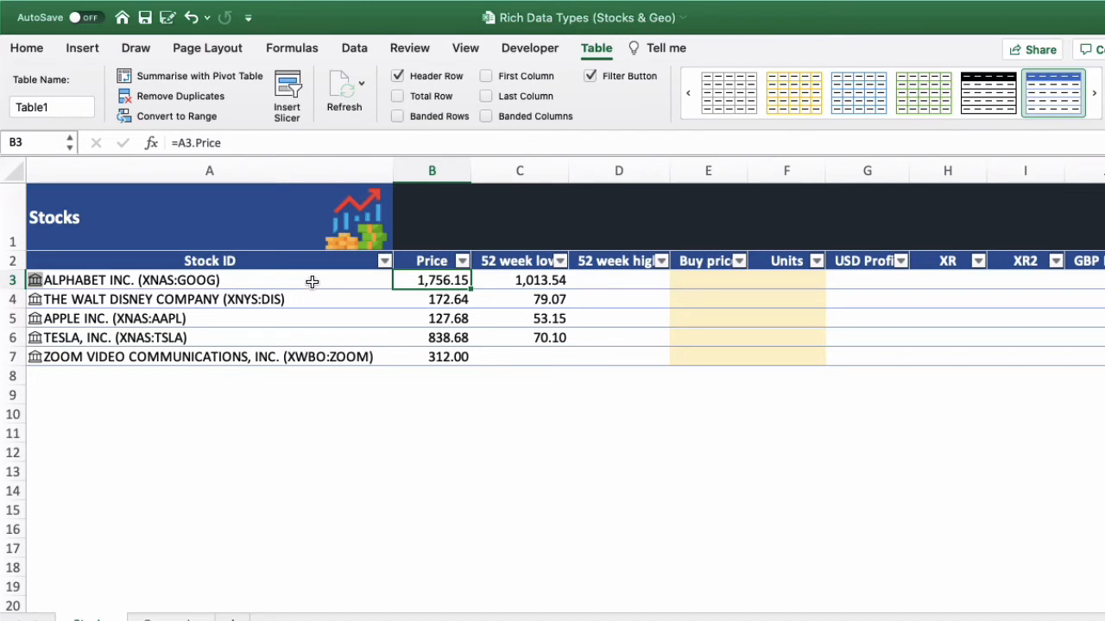
left_click(188, 144)
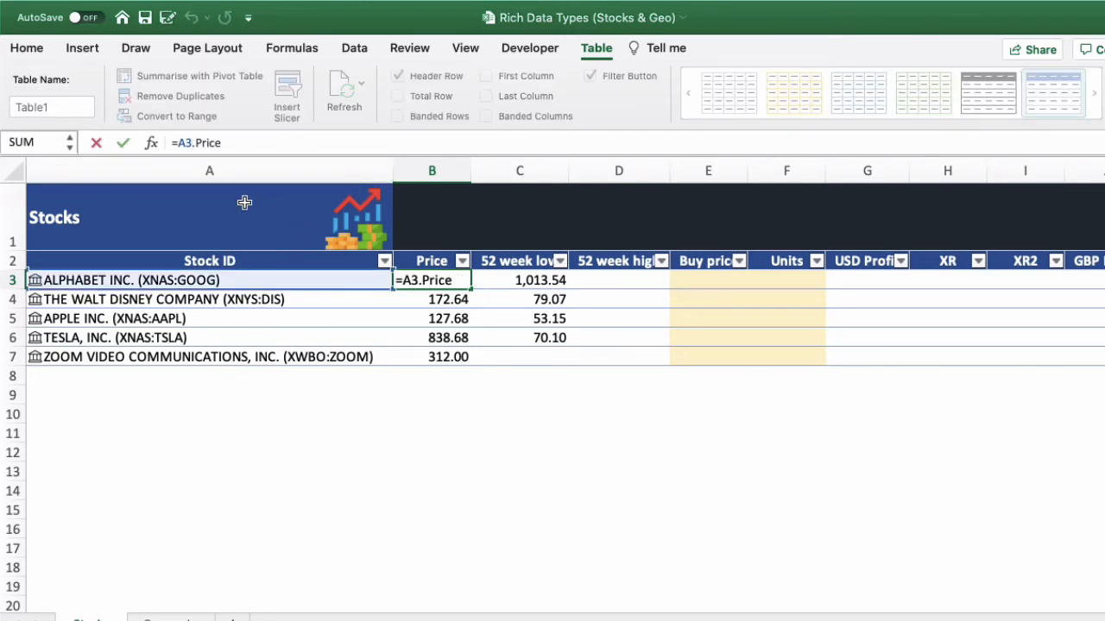
key("BackSpace")
key("BackSpace")
left_click(242, 281)
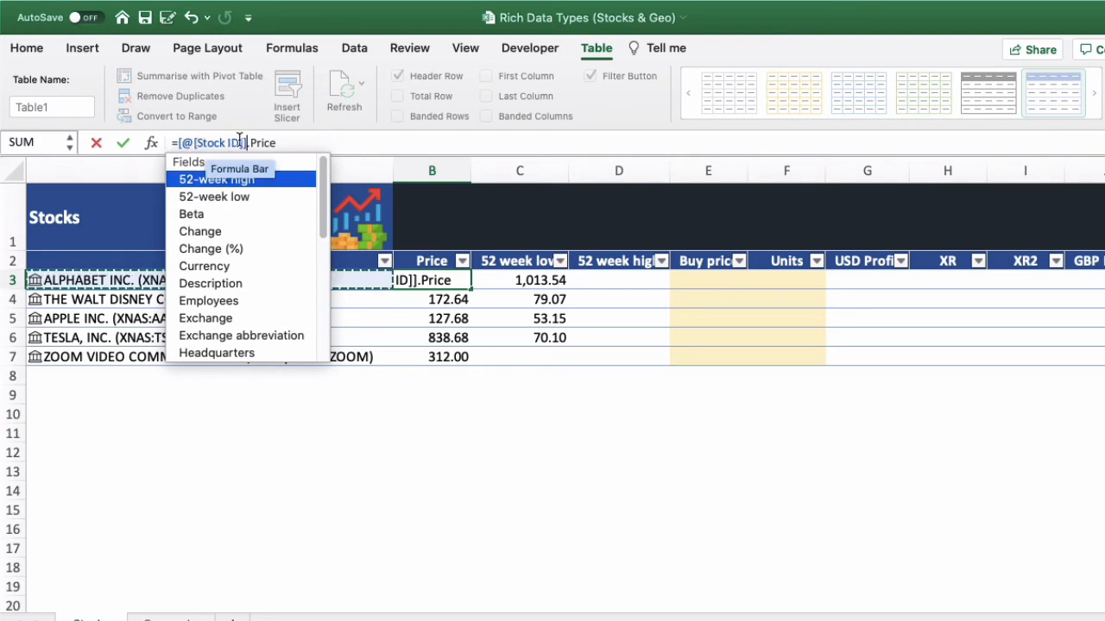
key("Return")
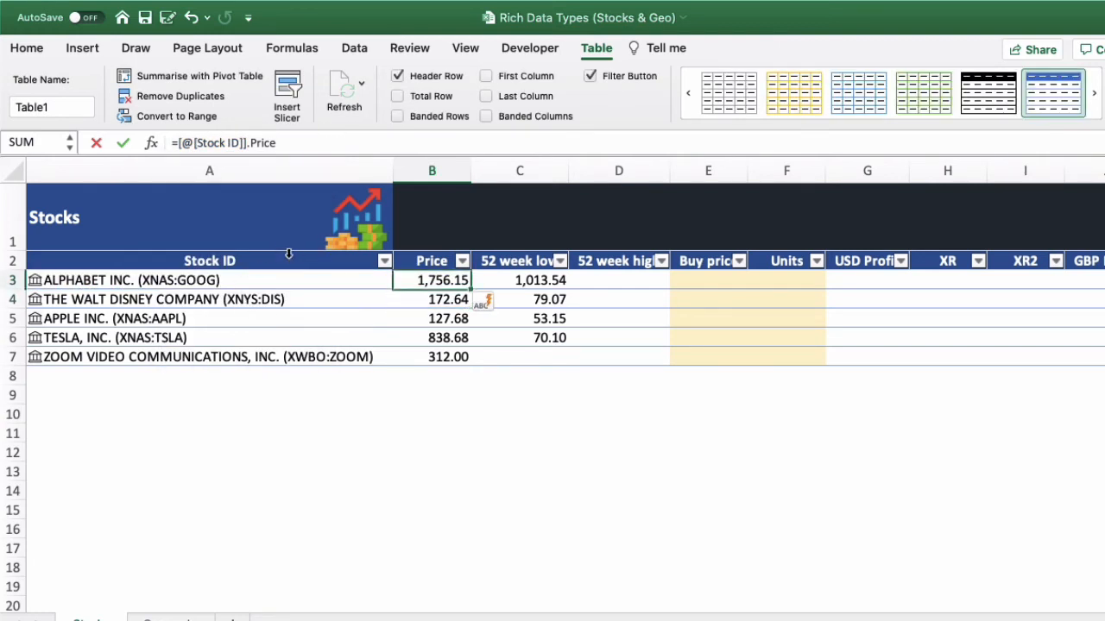
- Rewrite the 52-week low formula in C3 with a table reference as =IFERROR([@[Stock ID]].[52-week low],"")
left_click(516, 283)
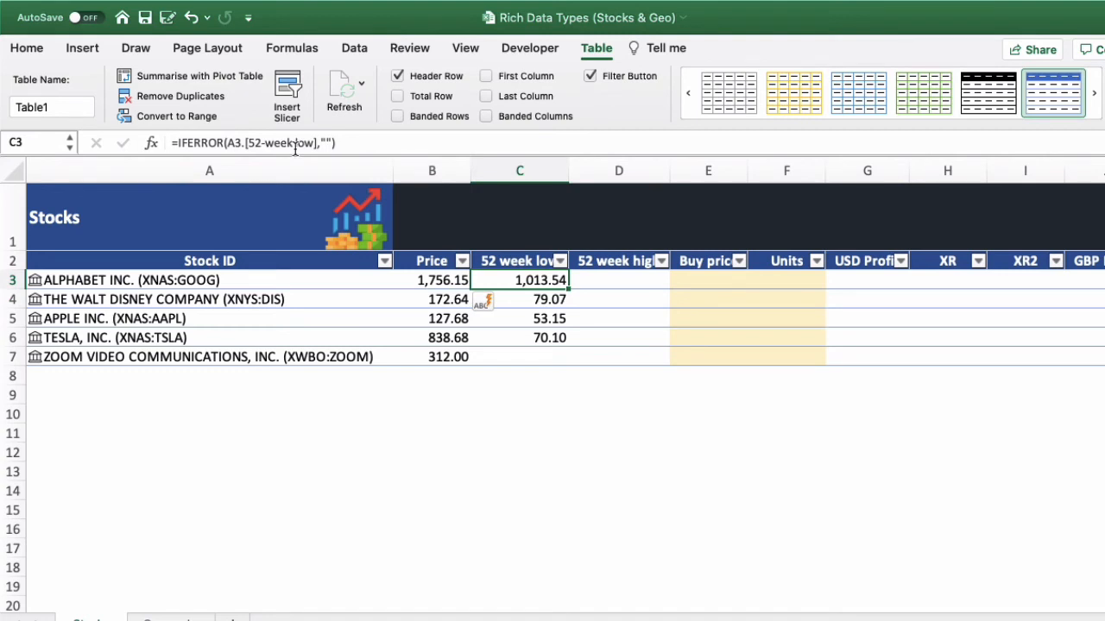
left_click(241, 145)
key("BackSpace")
key("BackSpace")
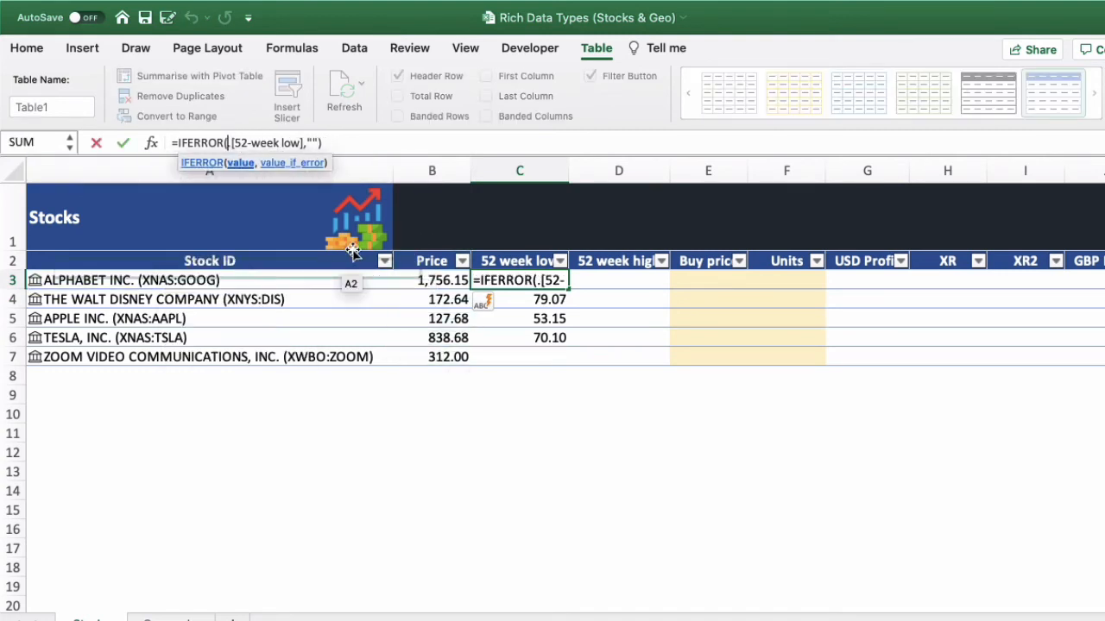
left_click(271, 283)
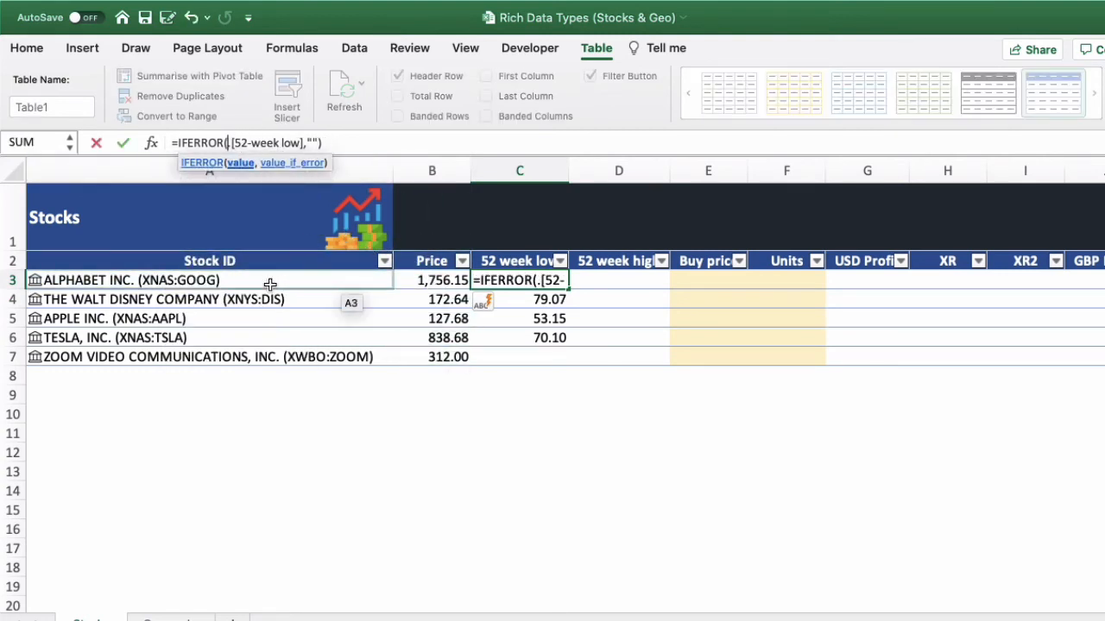
key("Return")
- Examine the formulas in the 52 week low column from C3 to C7
key("Up")
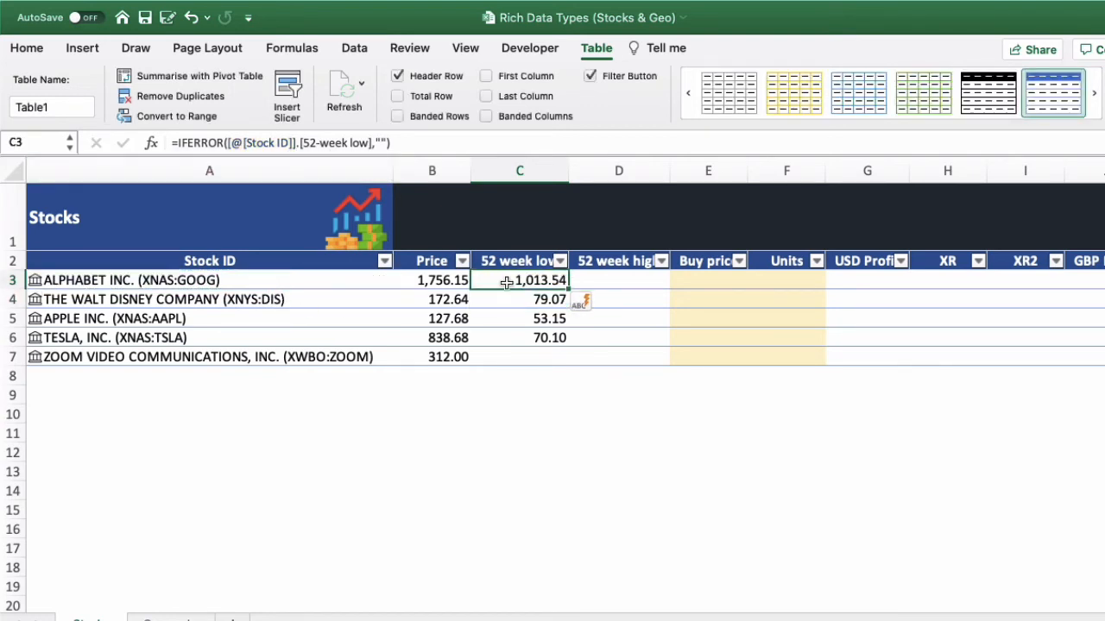
key("Down")
key("Down")
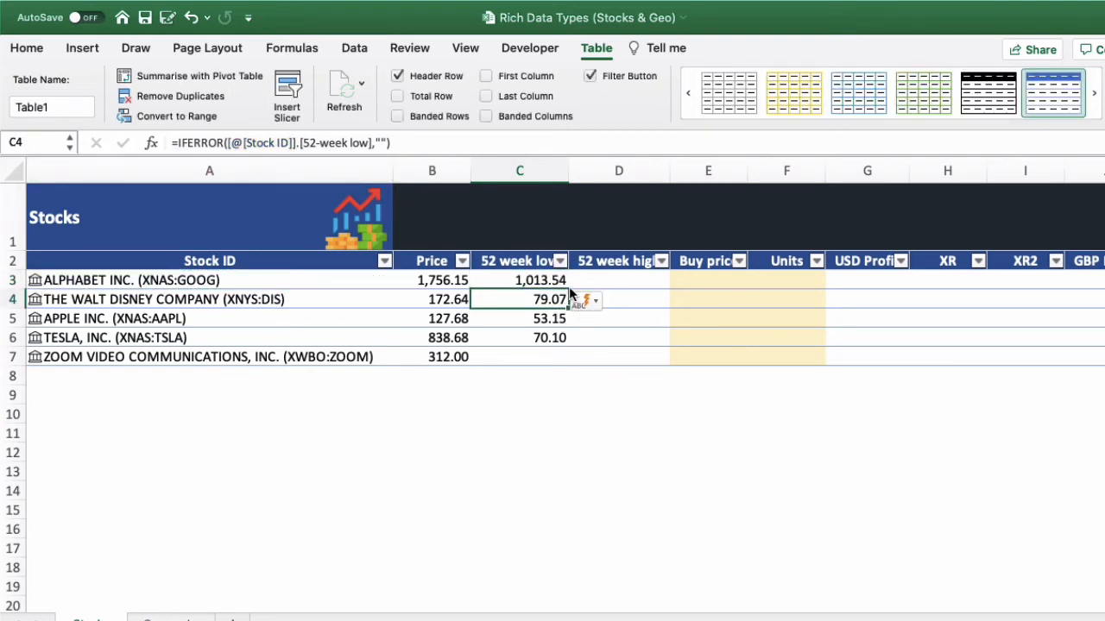
key("Down")
key("Down")
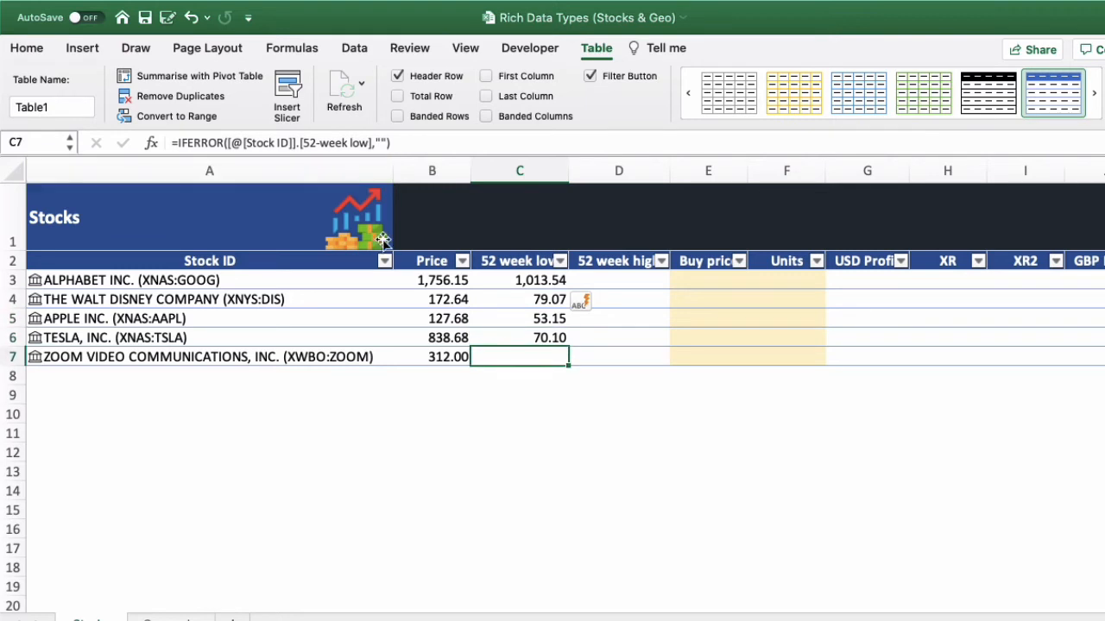
key("Up")
key("Up")
key("Up")
key("Up")
key("Up")
key("Down")
key("Down")
key("Down")
key("Down")
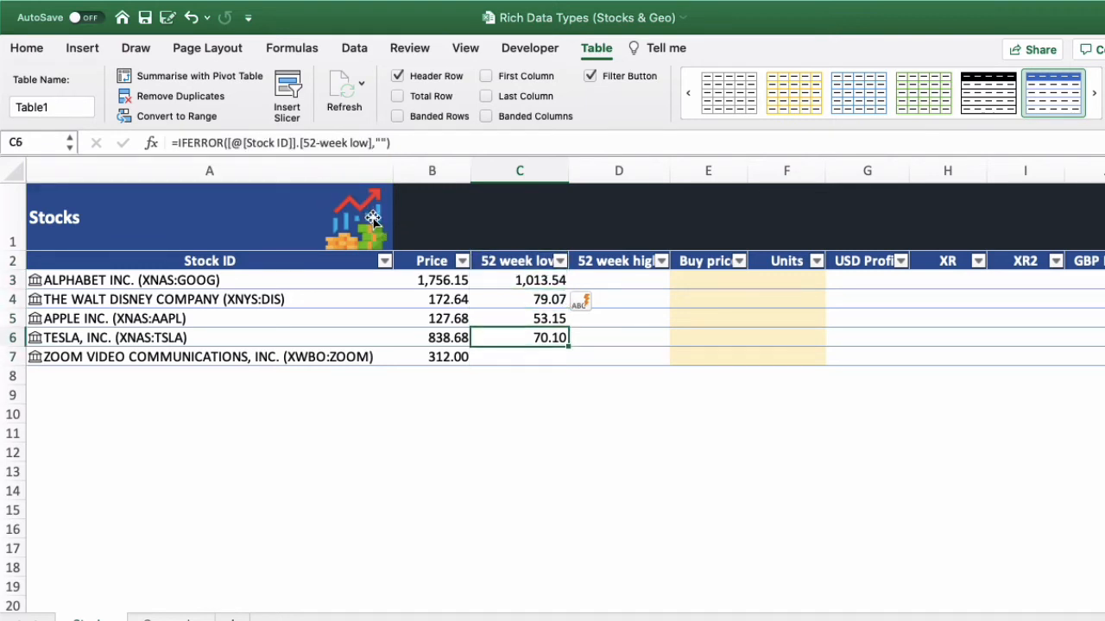
key("Down")
key("Up")
key("Up")
key("Up")
key("Up")
key("Down")
key("Down")
key("Down")
key("Down")
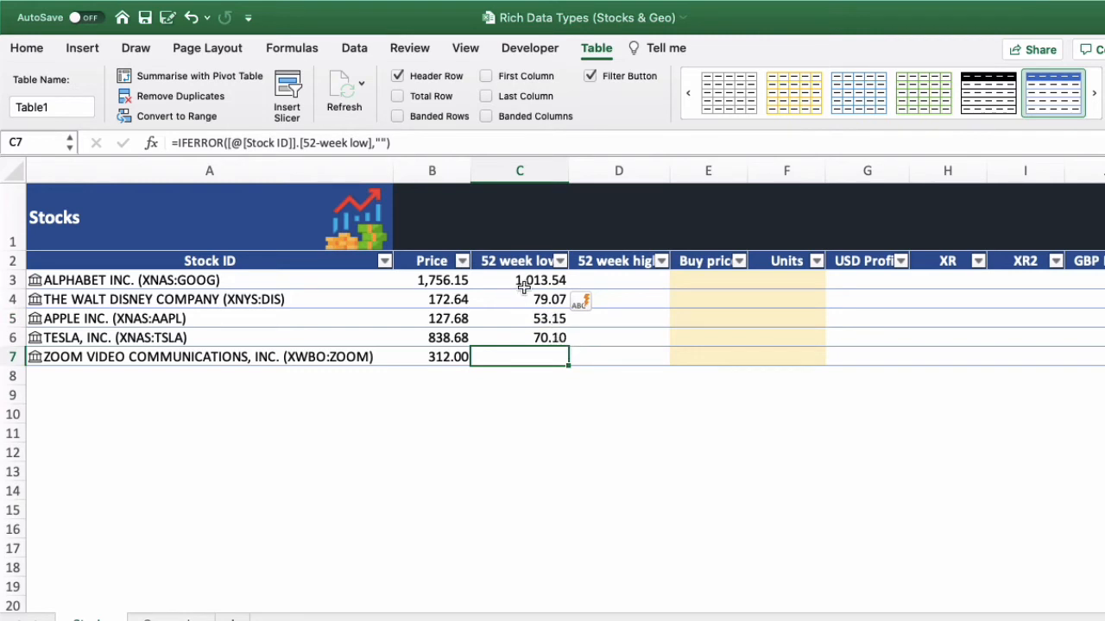
- Enter =[@[Stock ID]].[52-week high] in cell D3 of the 52 week high column
left_click(629, 280)
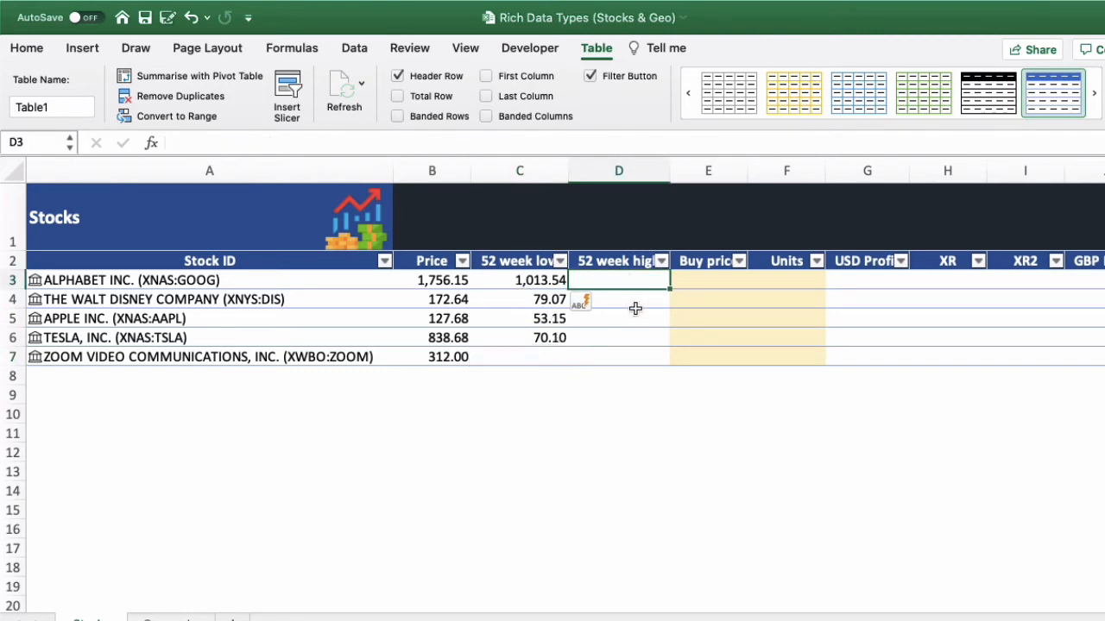
left_click(445, 141)
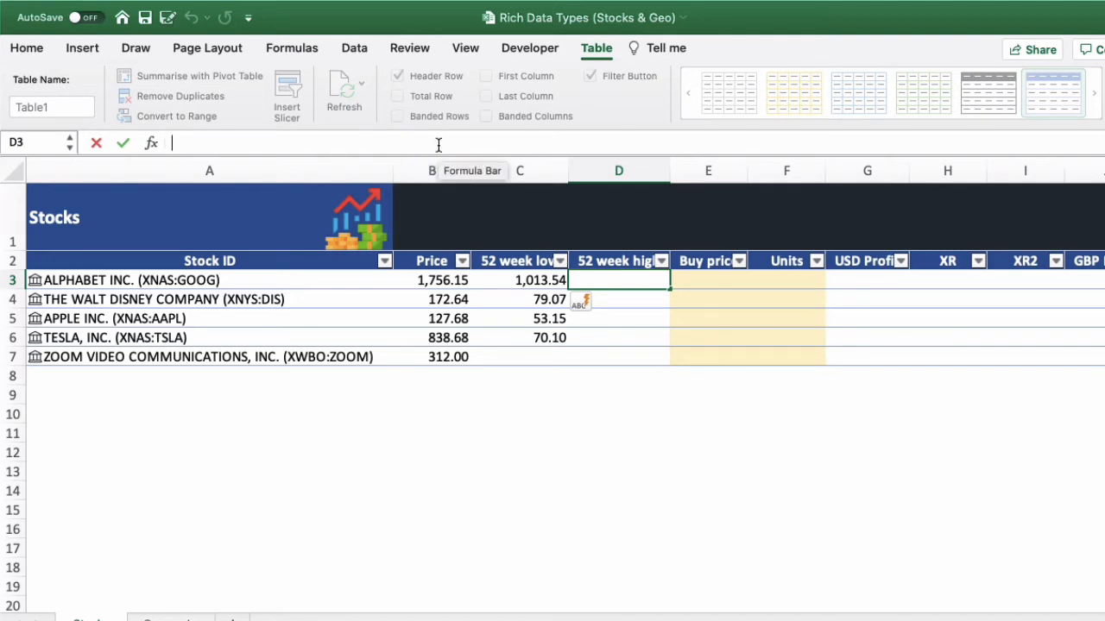
type("=")
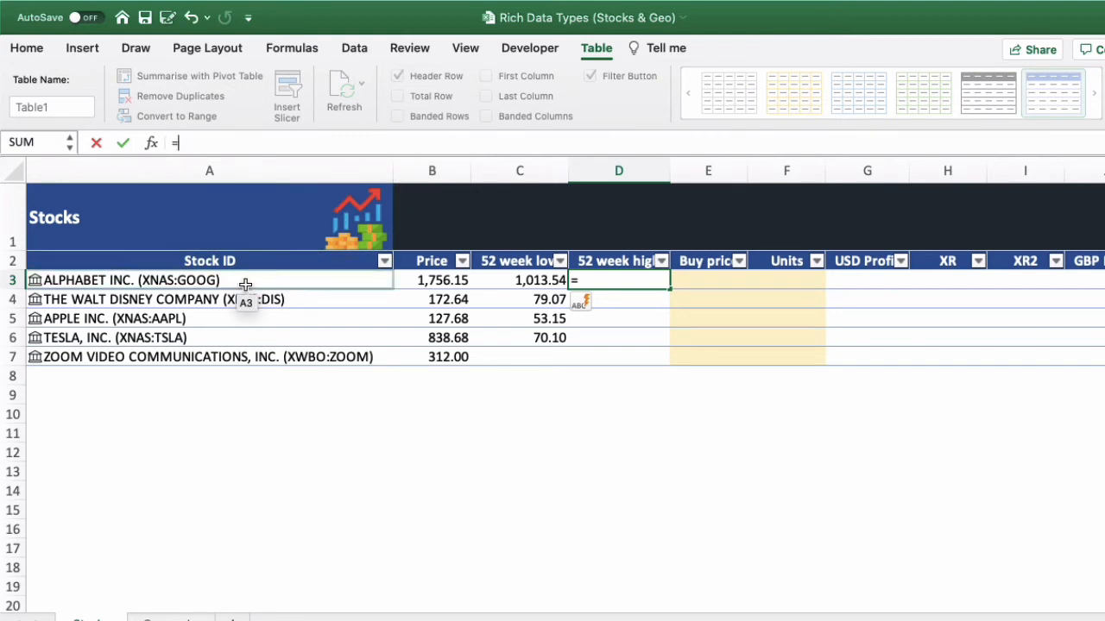
left_click(250, 280)
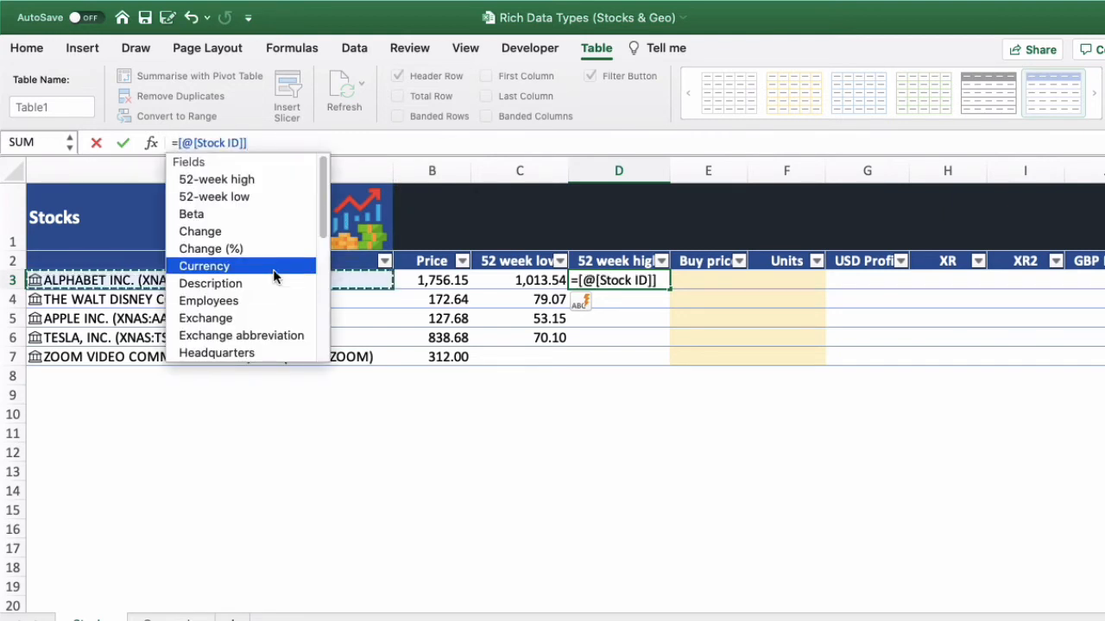
left_click(270, 180)
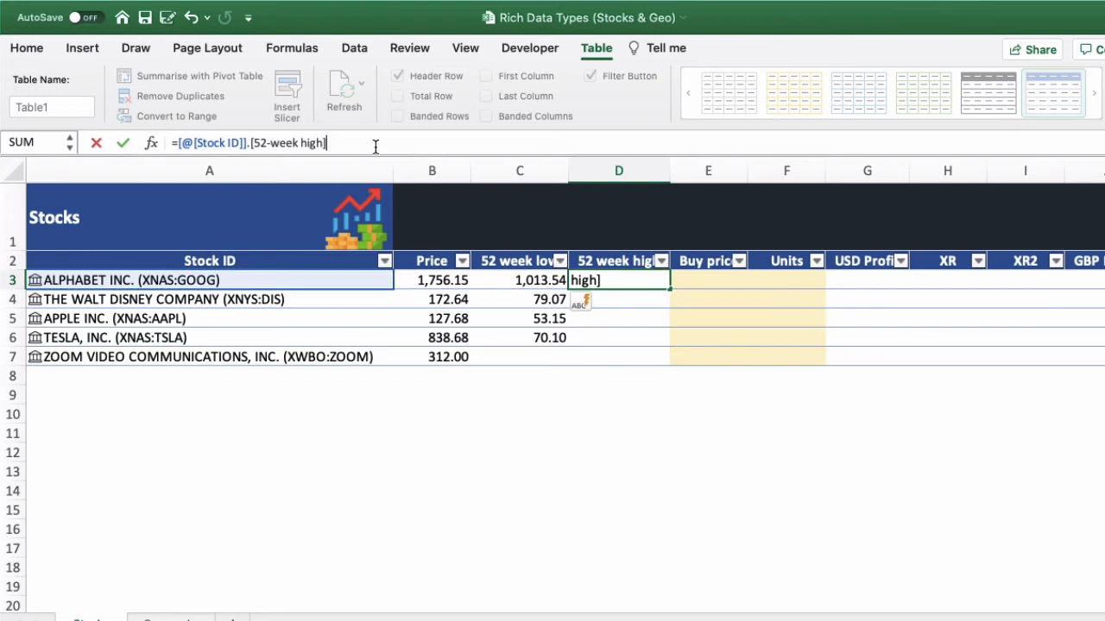
key("Return")
- Wrap the 52-week high formula in D3 with error handling as =IFERROR([@[Stock ID]].[52-week high],"")
left_click(627, 356)
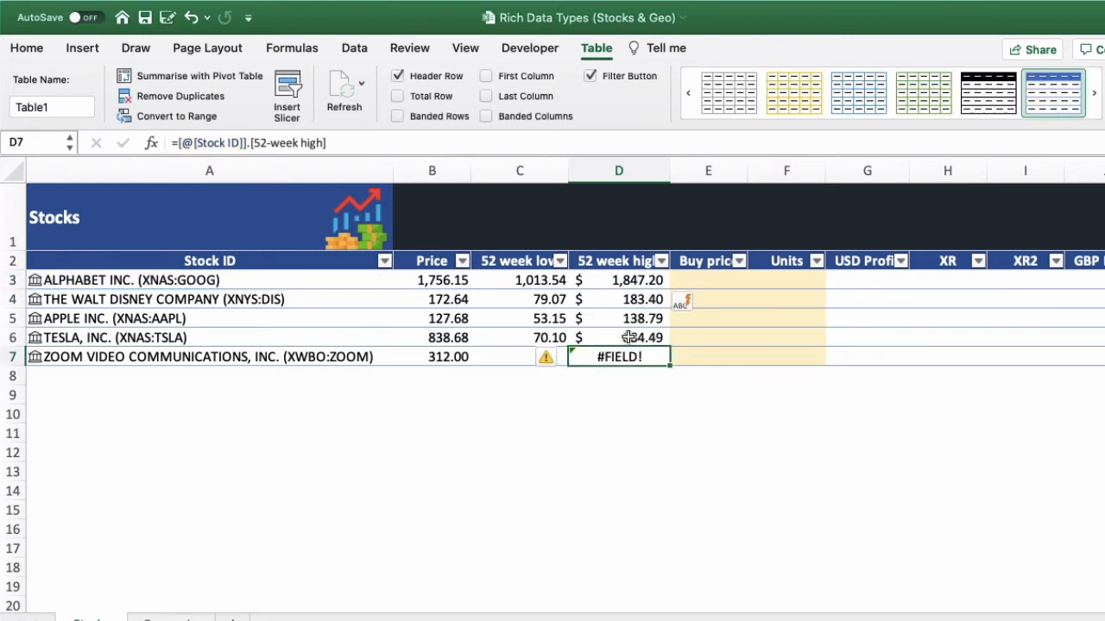
left_click(617, 276)
left_click(178, 143)
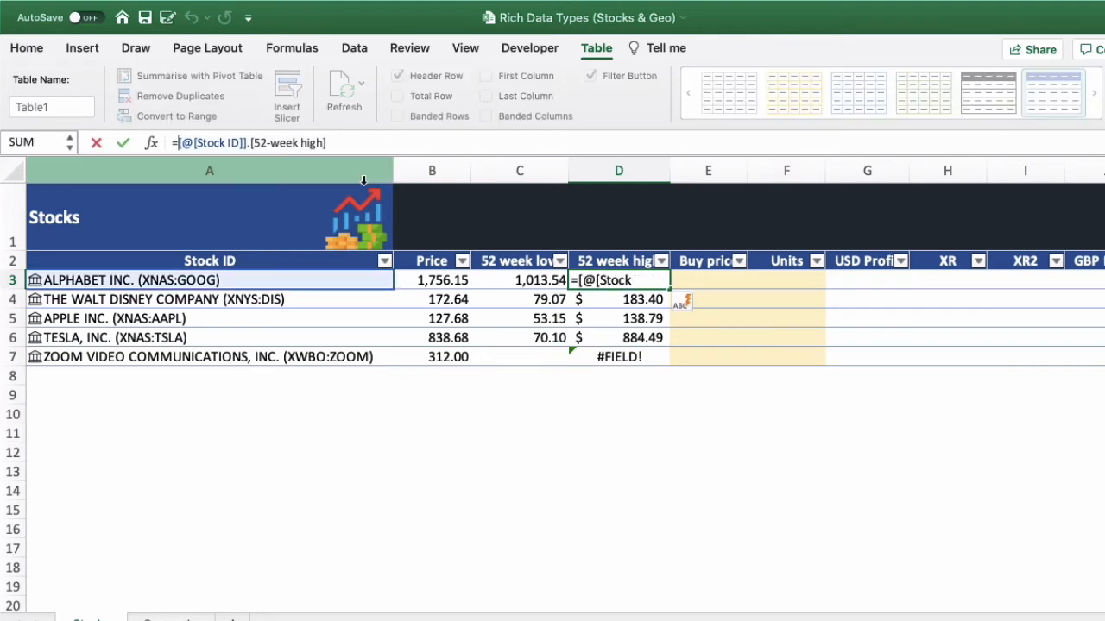
type("IFERROR(")
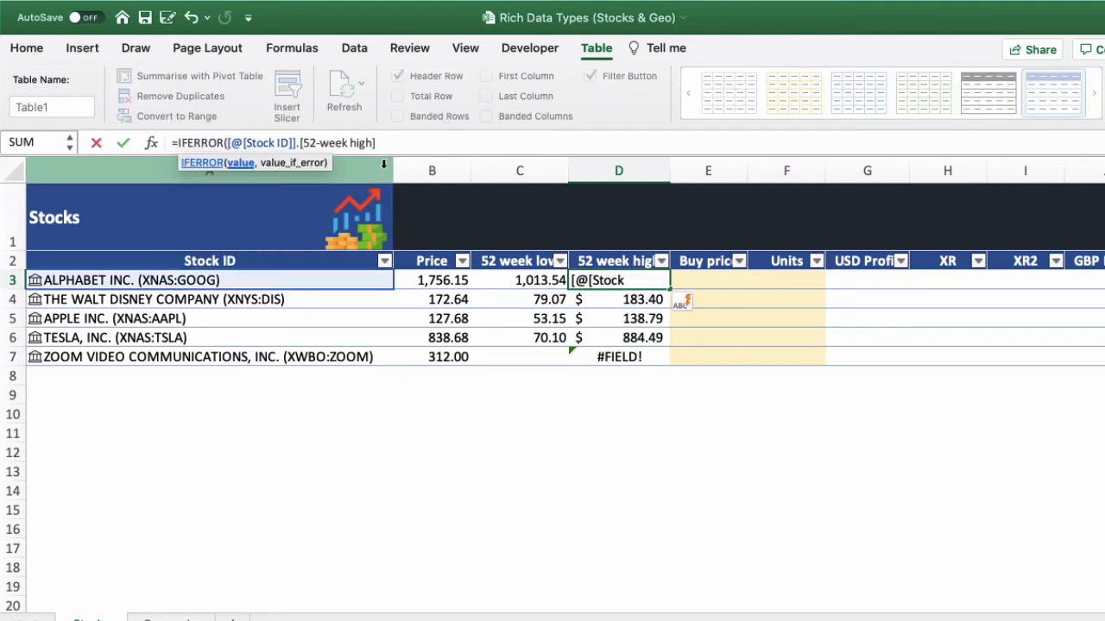
left_click(402, 140)
type(",\"\")")
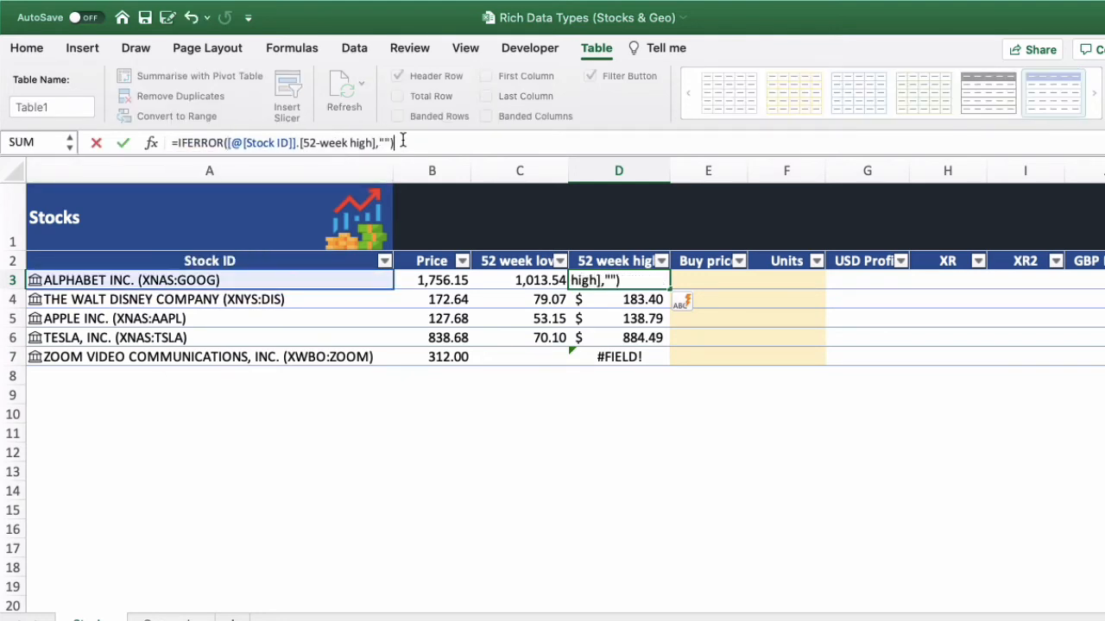
key("Return")
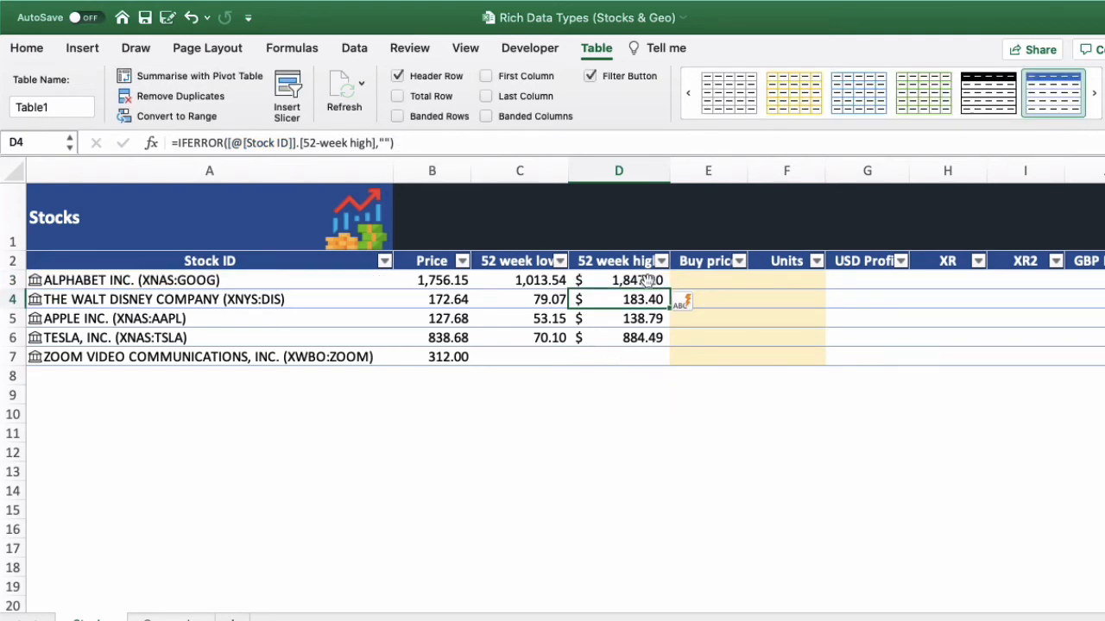
- Examine the 52-week high formula in D3 and the exchange codes of the stock entries in A3 to A7
left_click(640, 282)
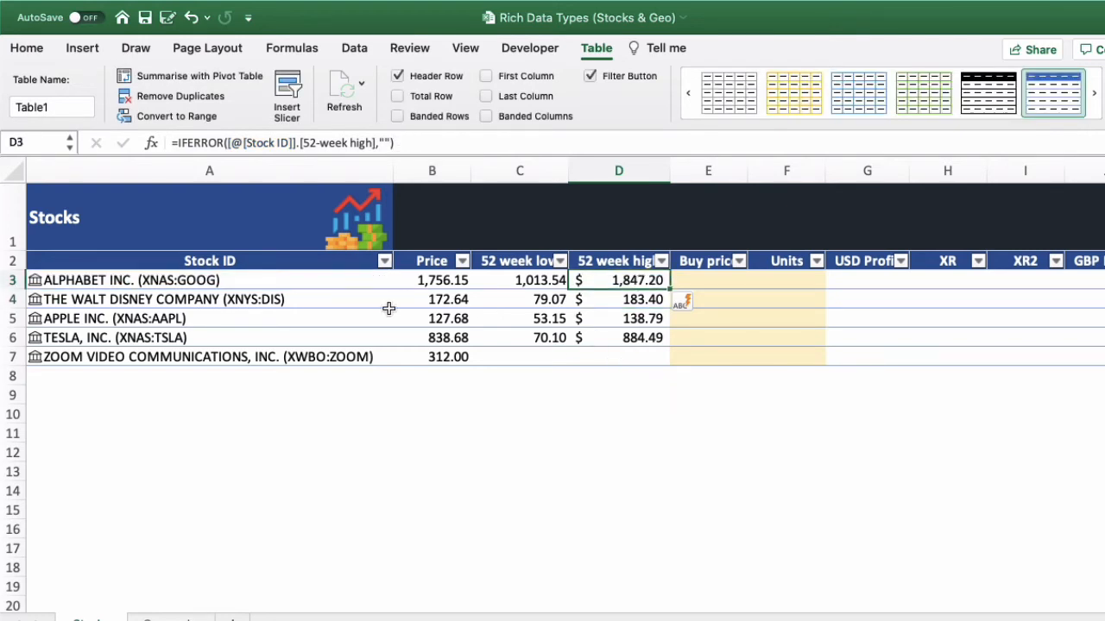
left_click(229, 282)
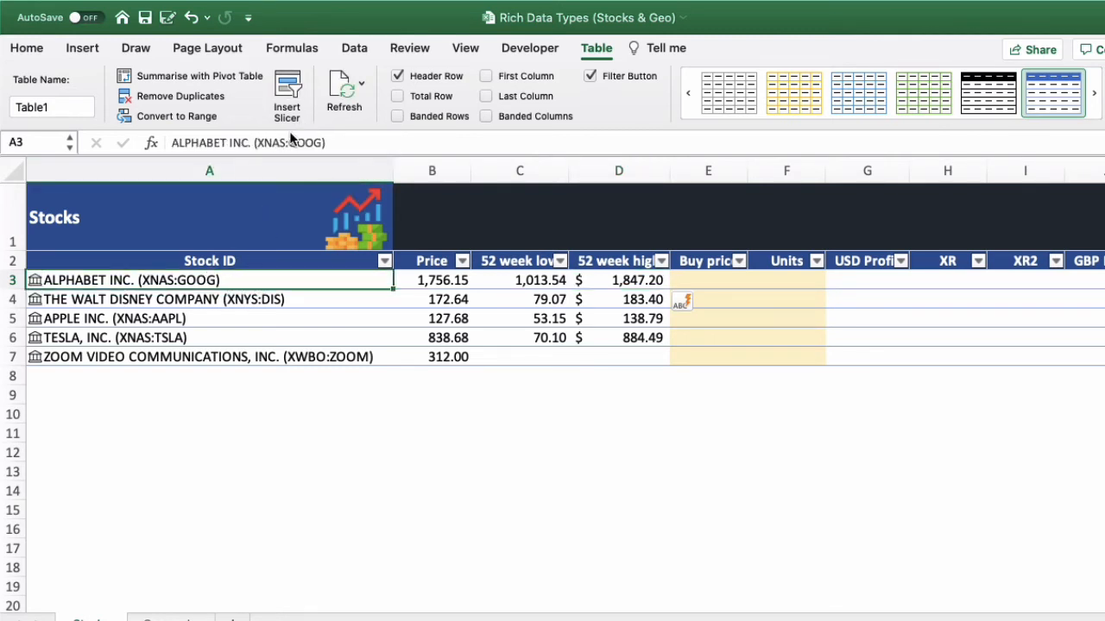
left_click(272, 301)
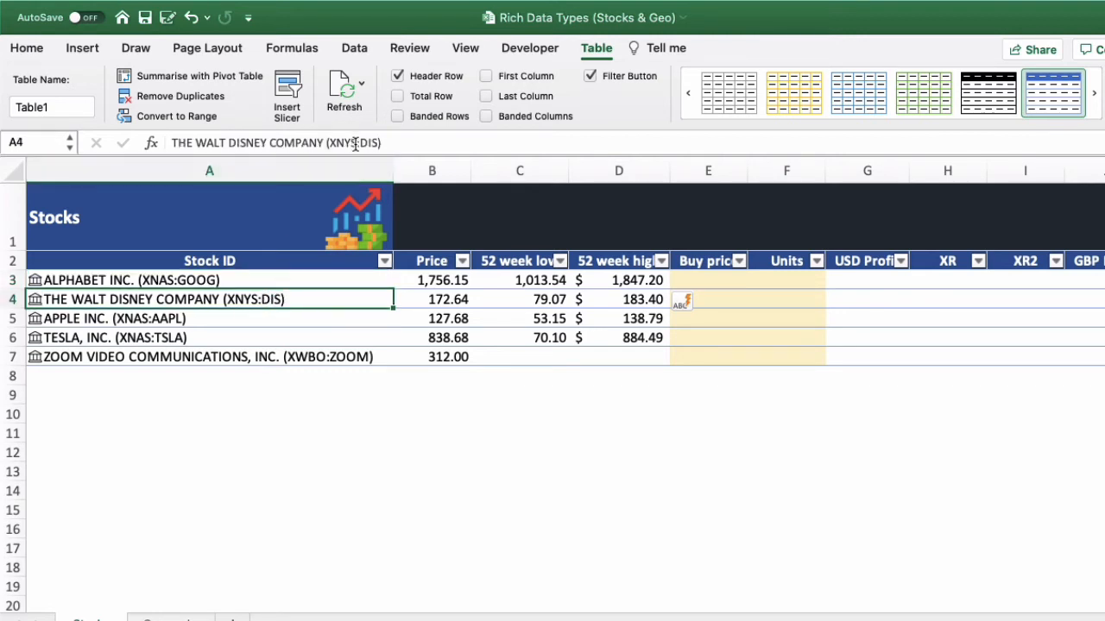
left_click(197, 319)
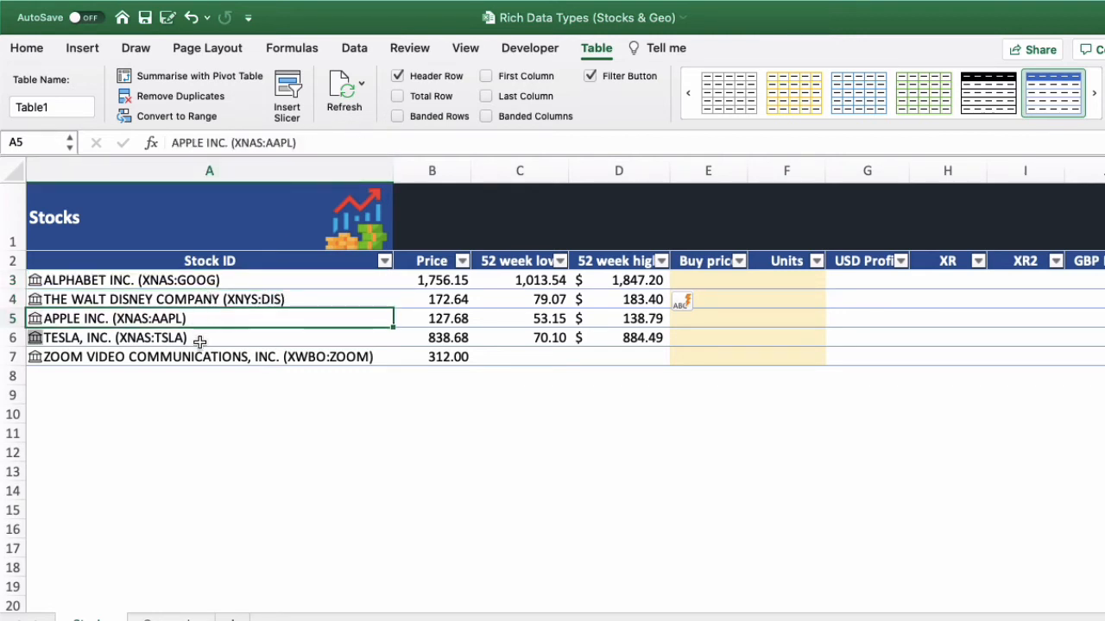
left_click(200, 340)
left_click(209, 320)
left_click(211, 340)
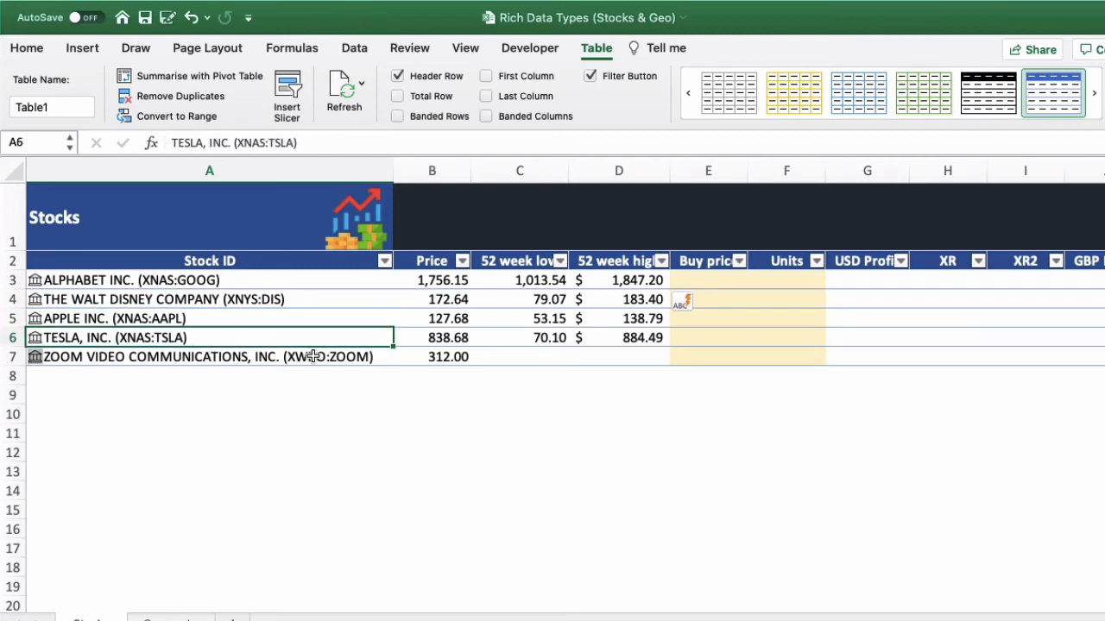
key("super+a")
left_click(342, 360)
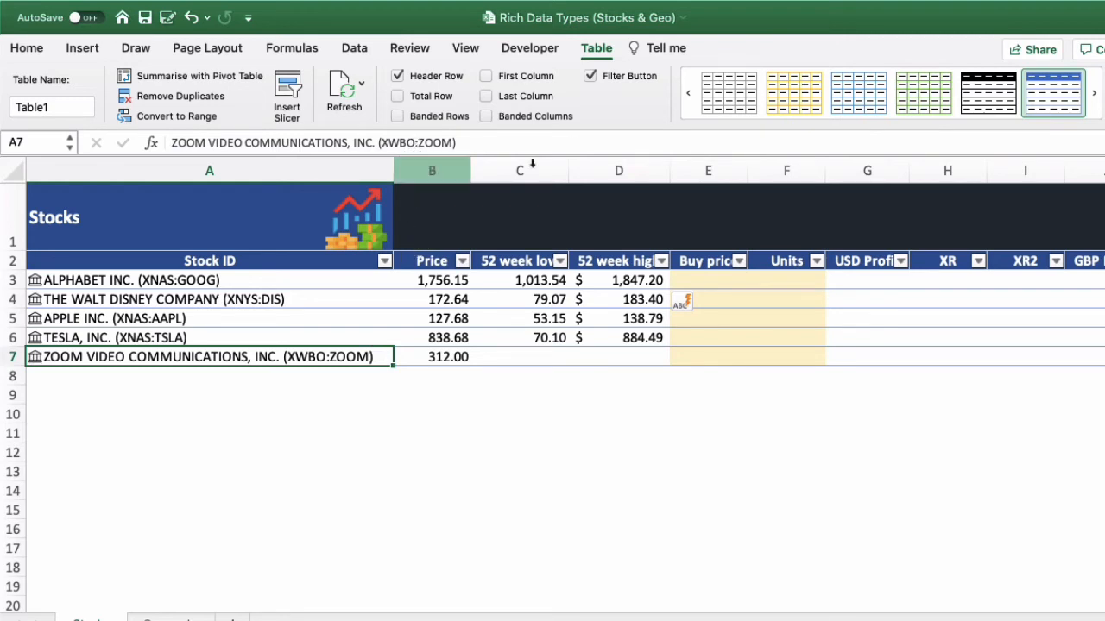
left_click(414, 145)
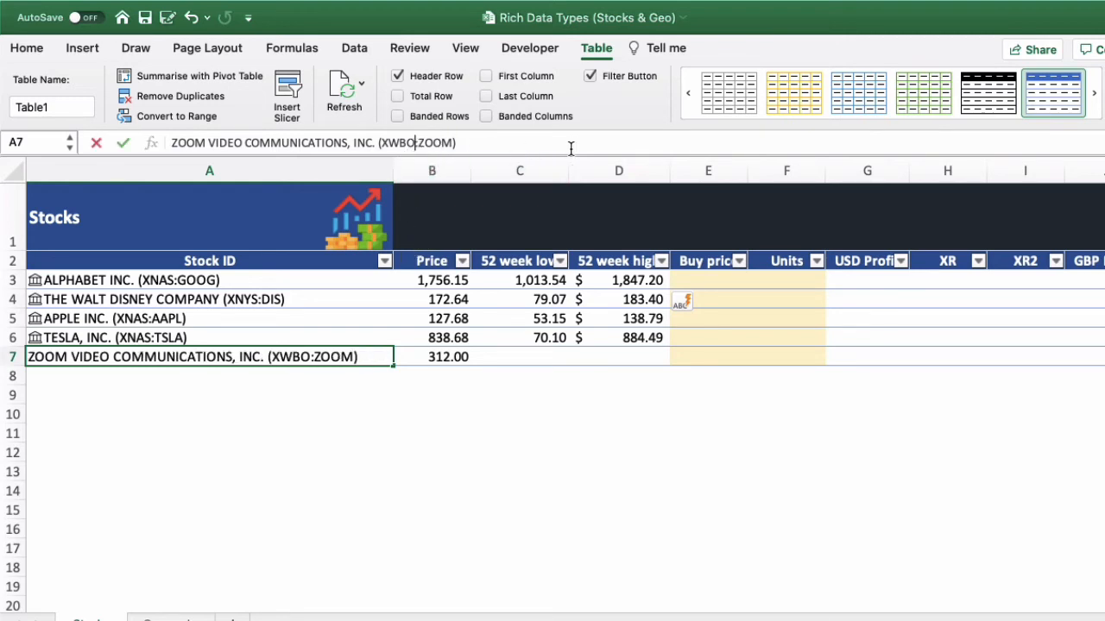
key("BackSpace")
key("BackSpace")
key("BackSpace")
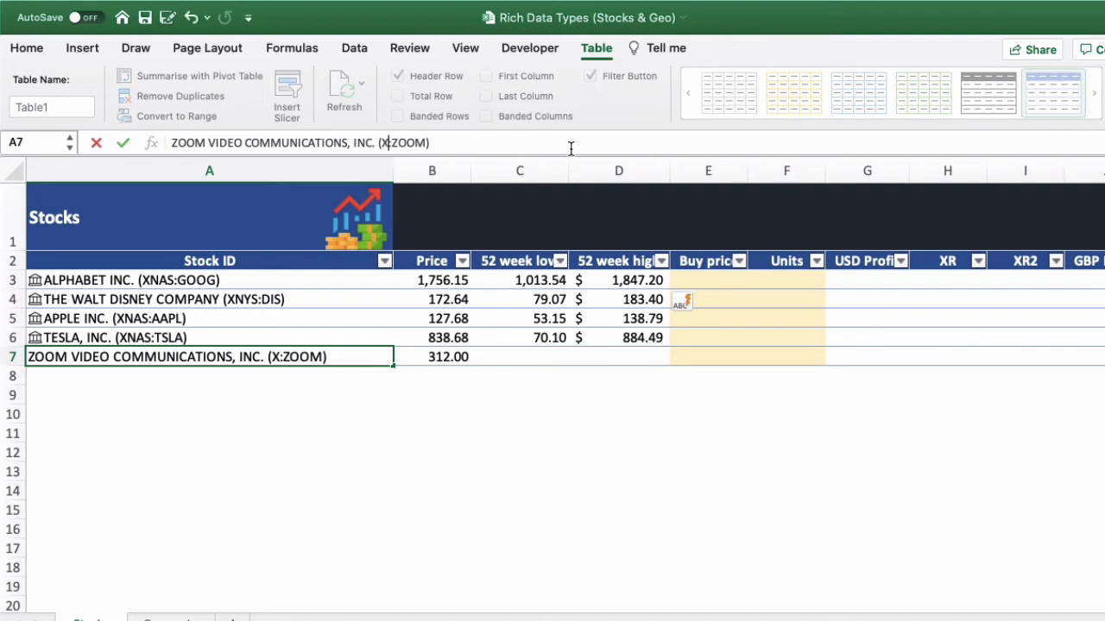
key("Escape")
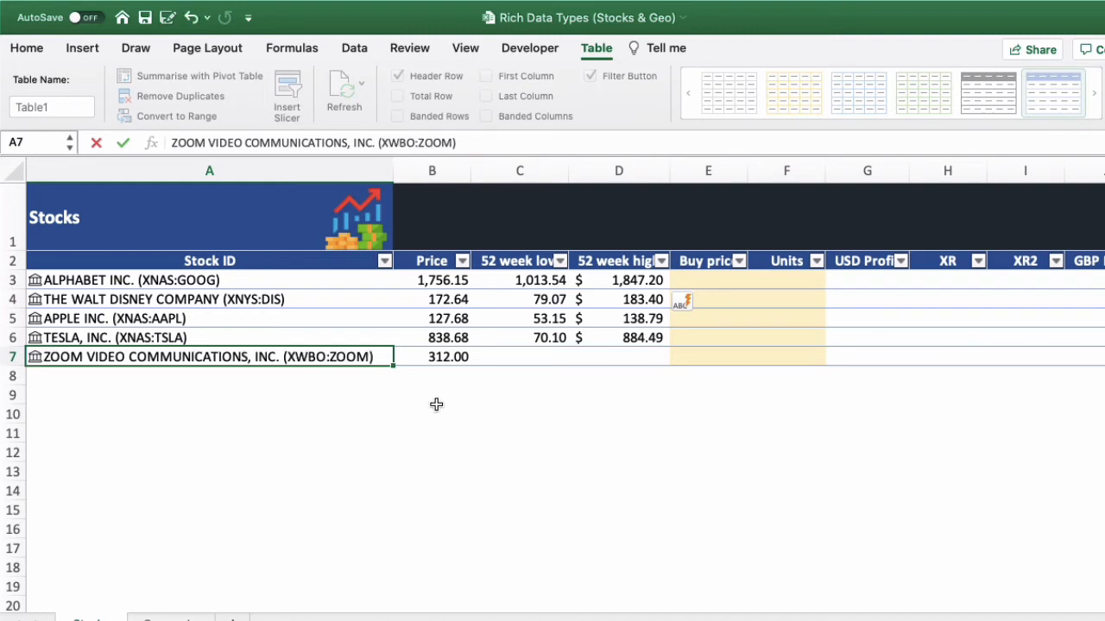
left_click(443, 358)
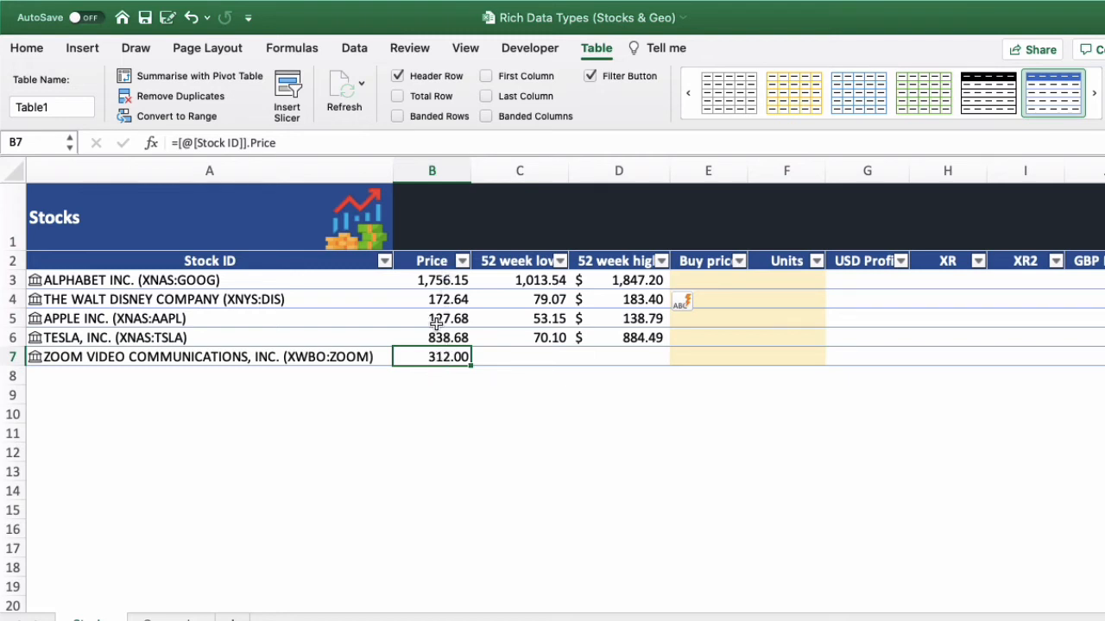
key("super+a")
- Change the exchange code of the Zoom Video Communications entry in A7 to XNAS
left_click(281, 358)
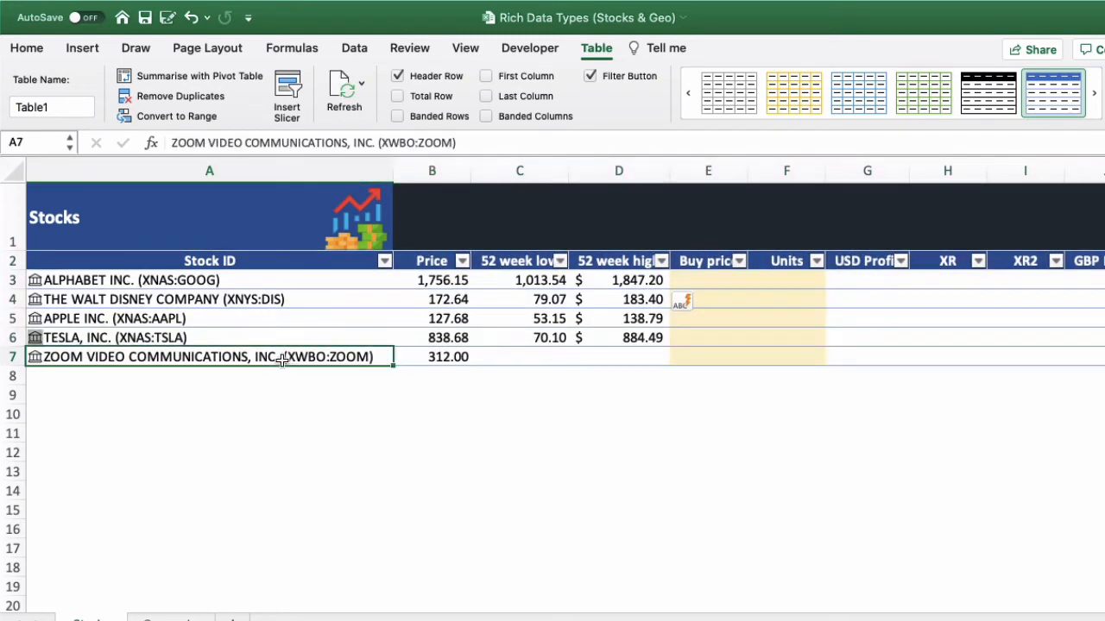
left_click(415, 140)
key("BackSpace")
key("BackSpace")
key("BackSpace")
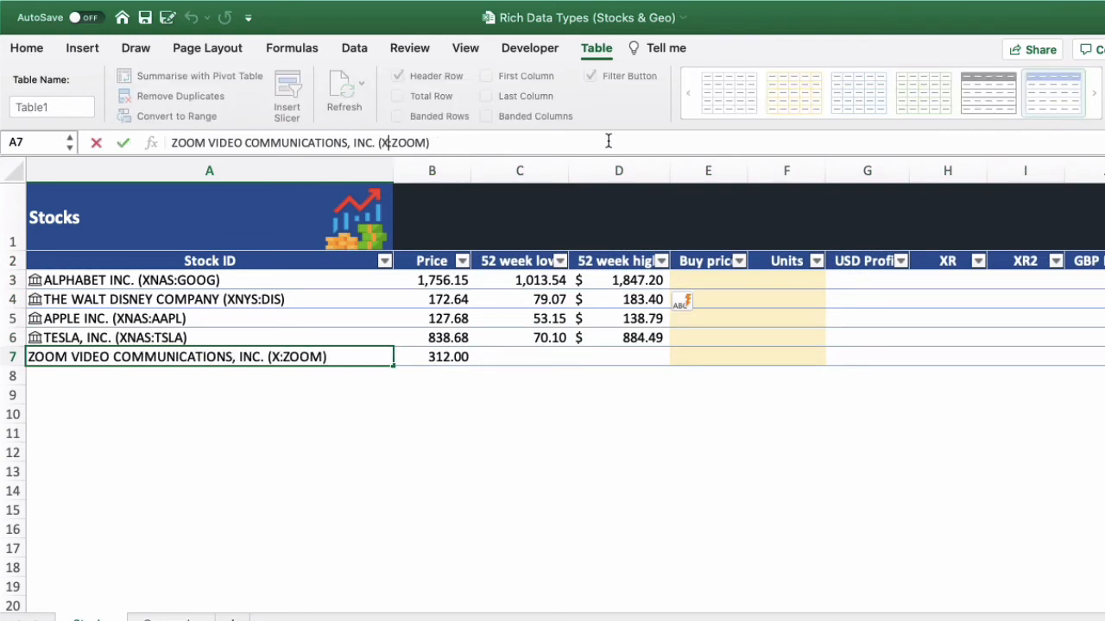
type("NAS")
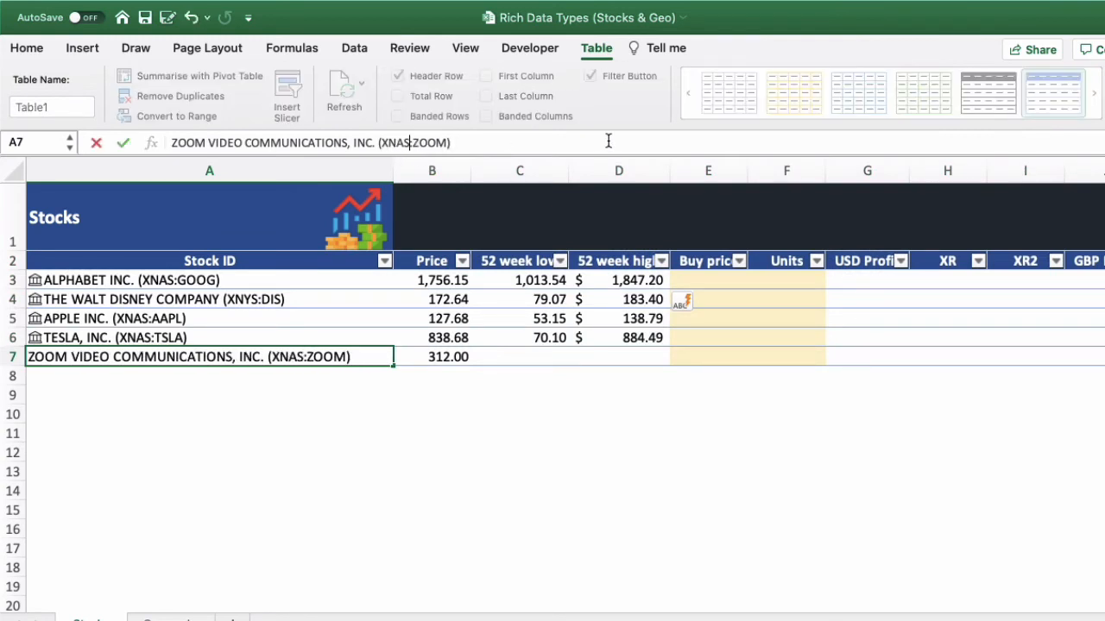
key("Return")
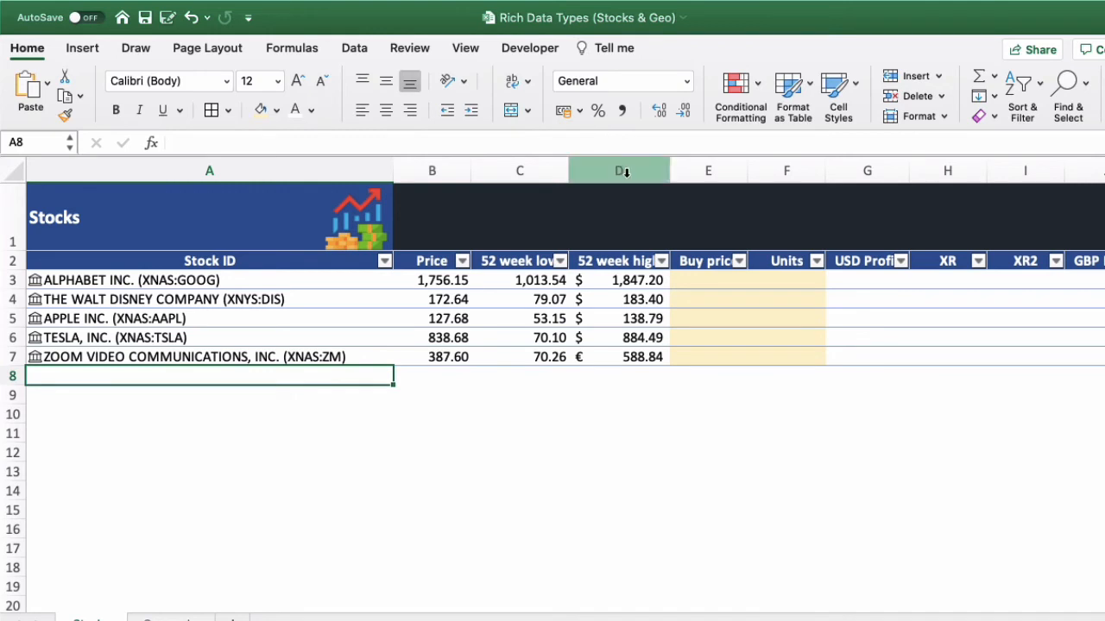
- Examine Zoom's 52-week low and high formulas in row 7 and the exchange codes of the stock entries in A3 to A7
left_click(542, 360)
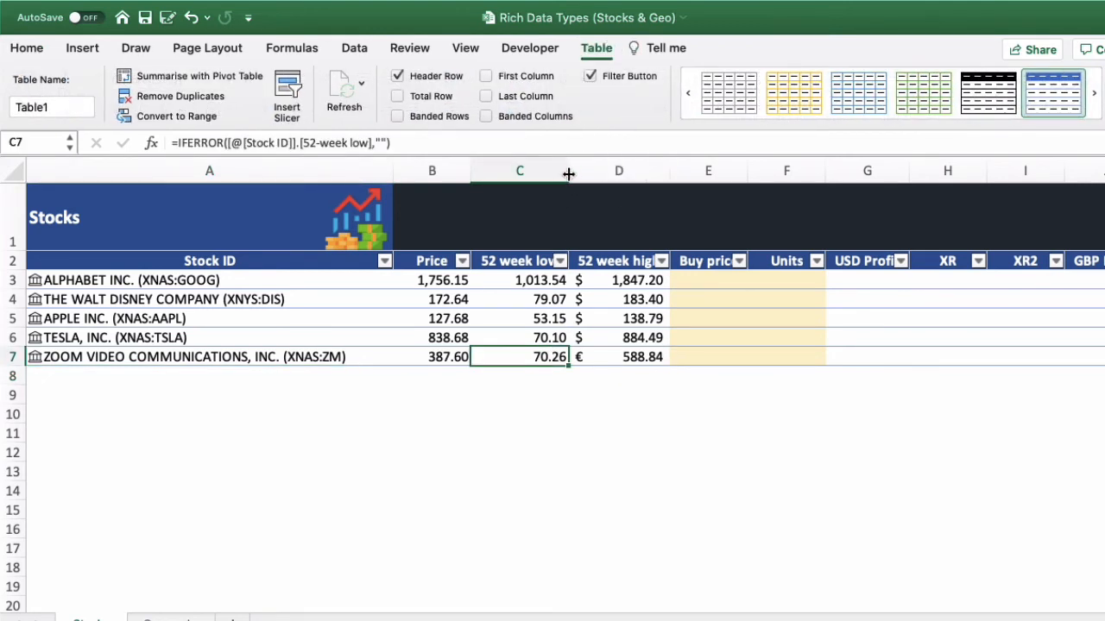
left_click(509, 258)
left_click(628, 264)
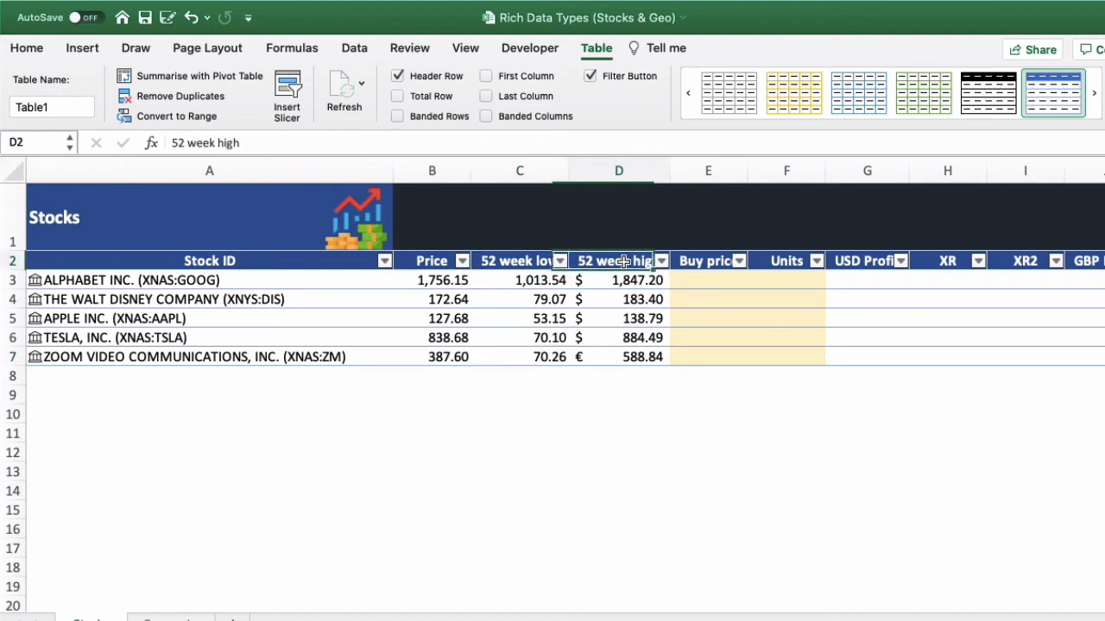
left_click(645, 361)
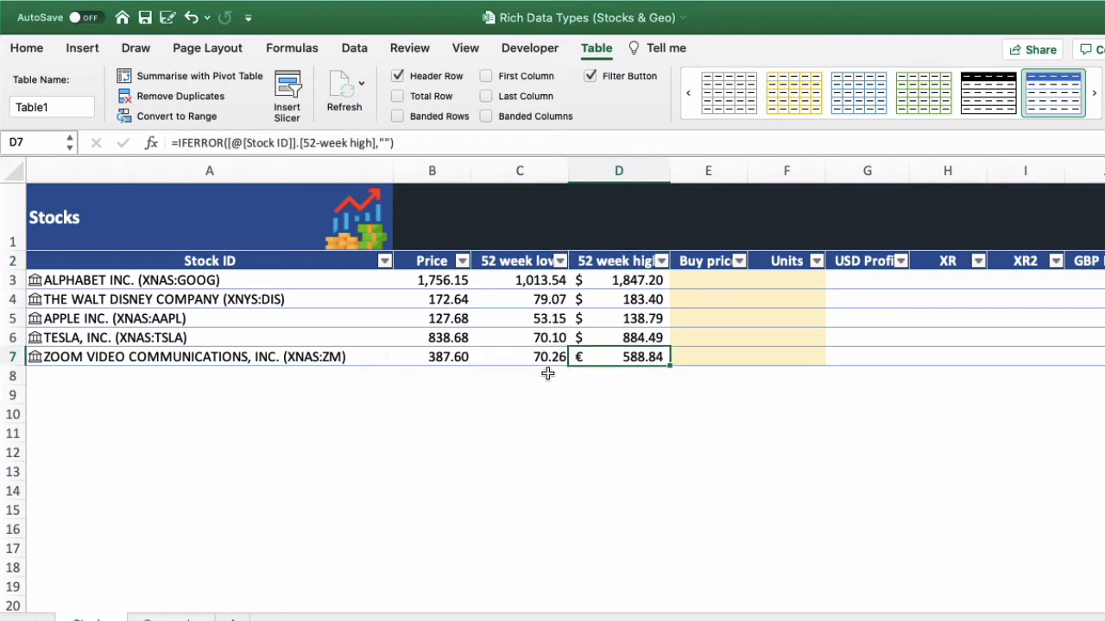
left_click(216, 360)
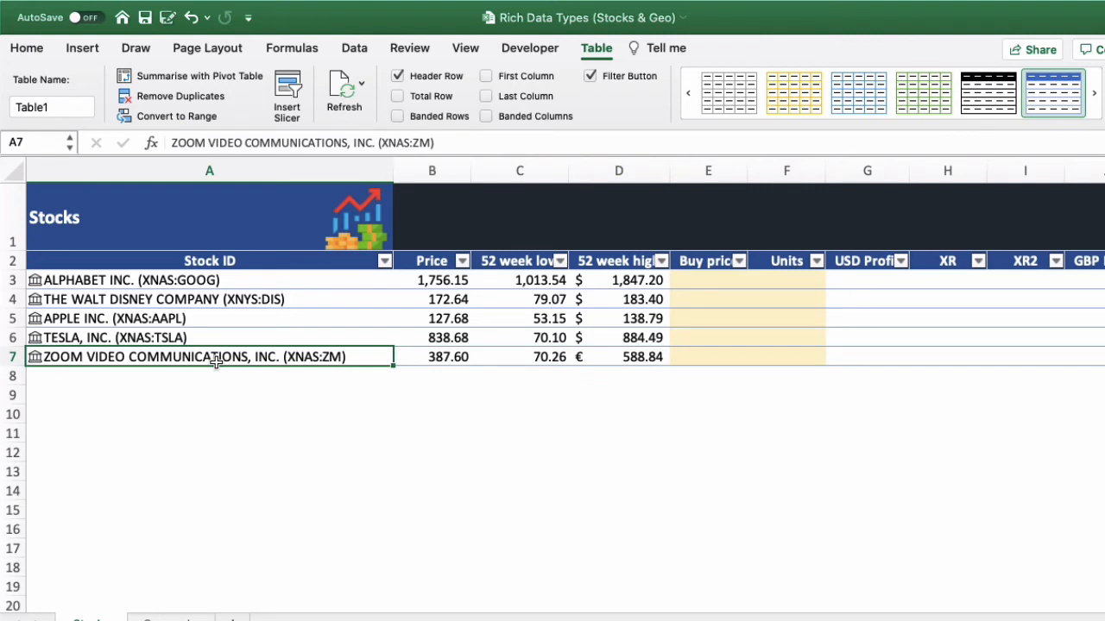
left_click(220, 280)
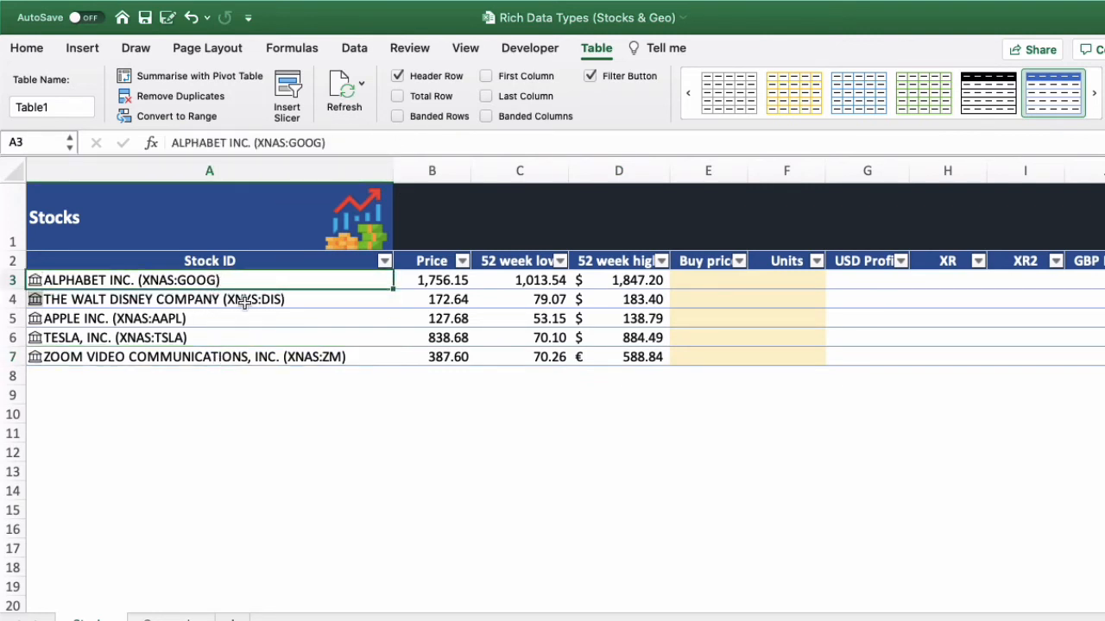
left_click(250, 299)
left_click(242, 319)
left_click(239, 335)
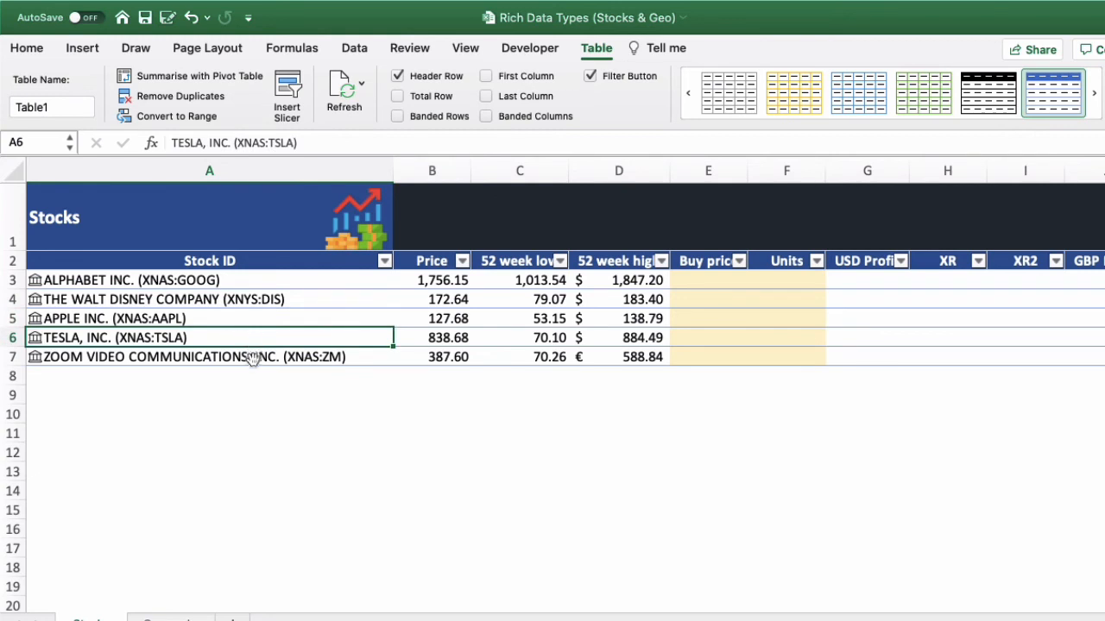
left_click(254, 356)
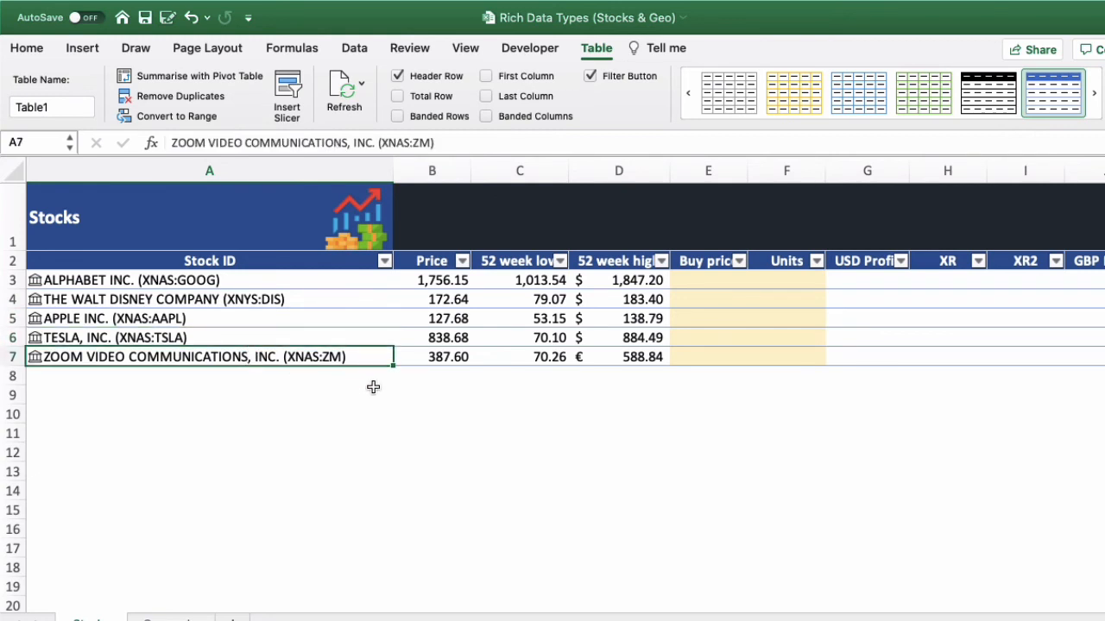
- Widen the Buy price column to fit its header and enter 1500 as Alphabet's buy price in E3
left_click(712, 281)
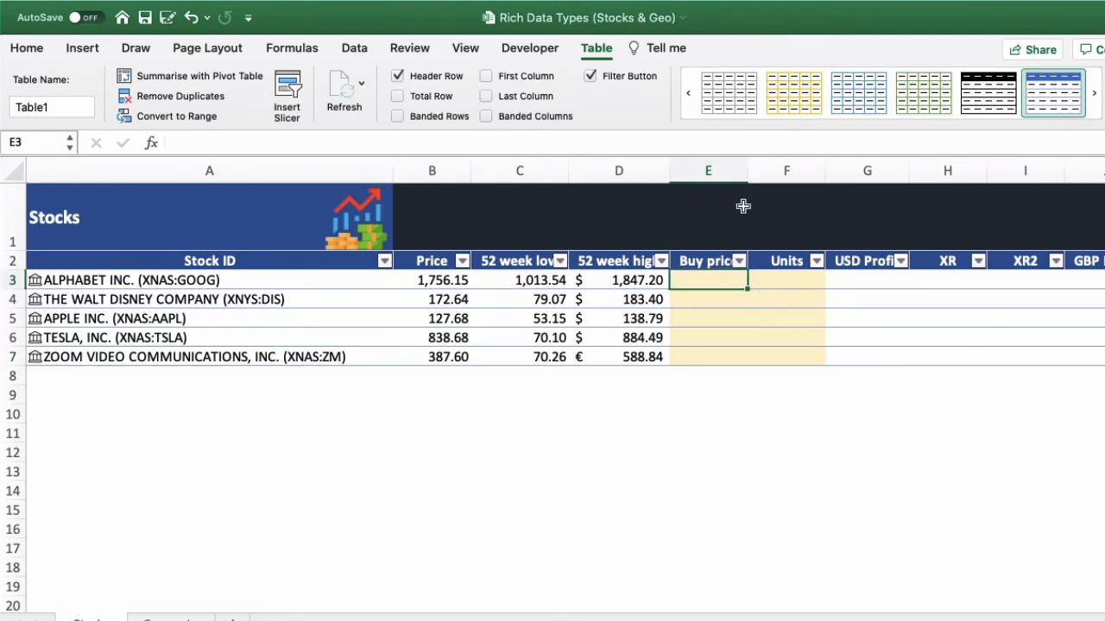
left_click_drag(748, 171, 759, 173)
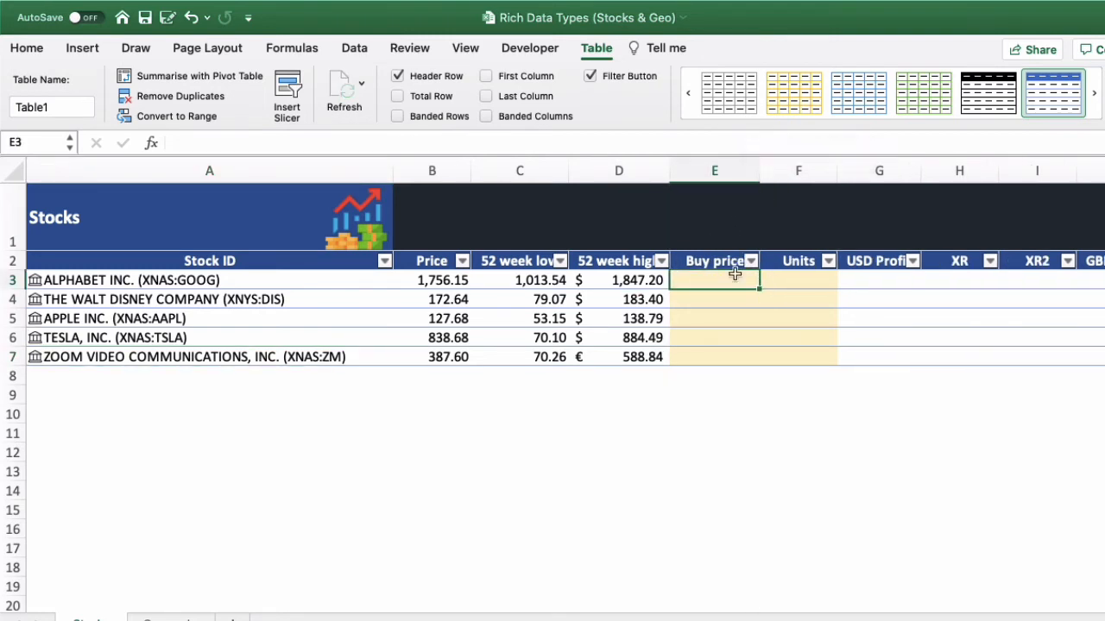
left_click(801, 281)
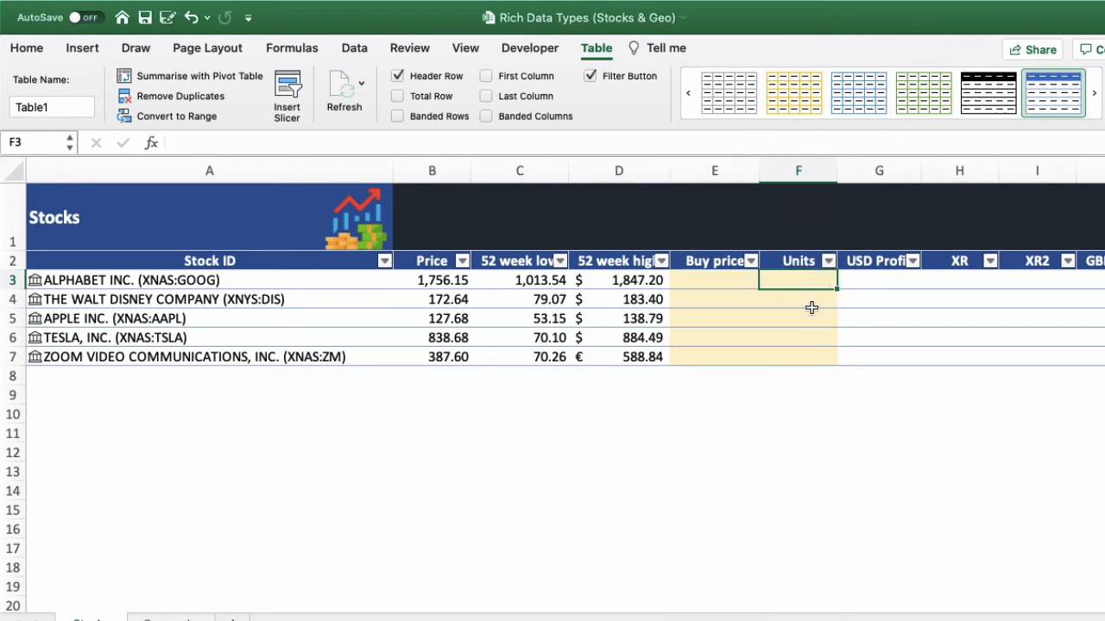
left_click(723, 284)
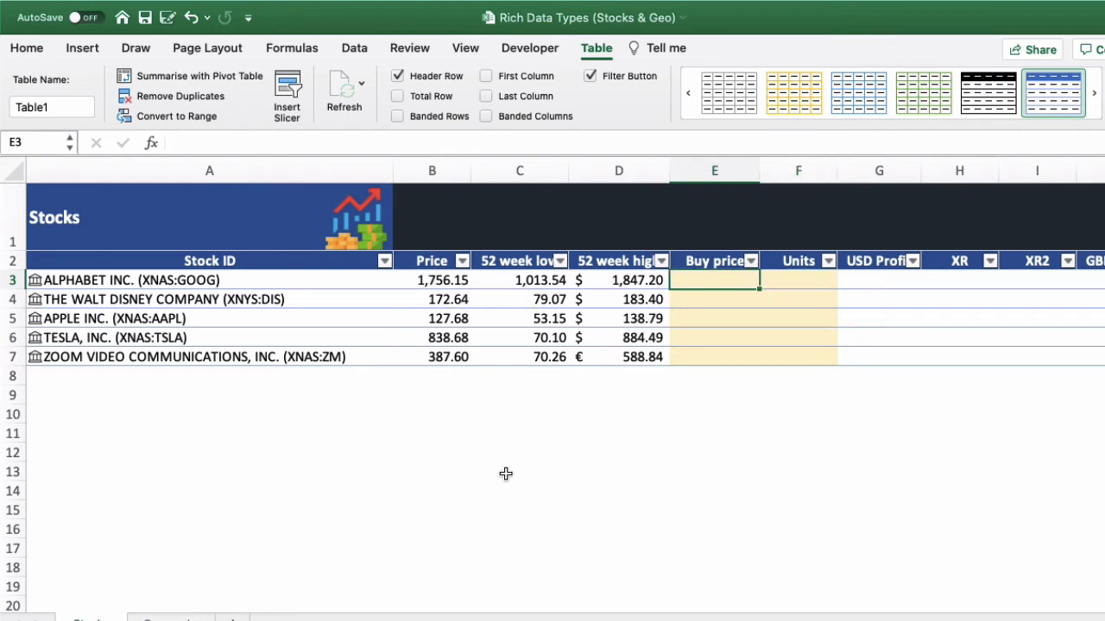
type("1500")
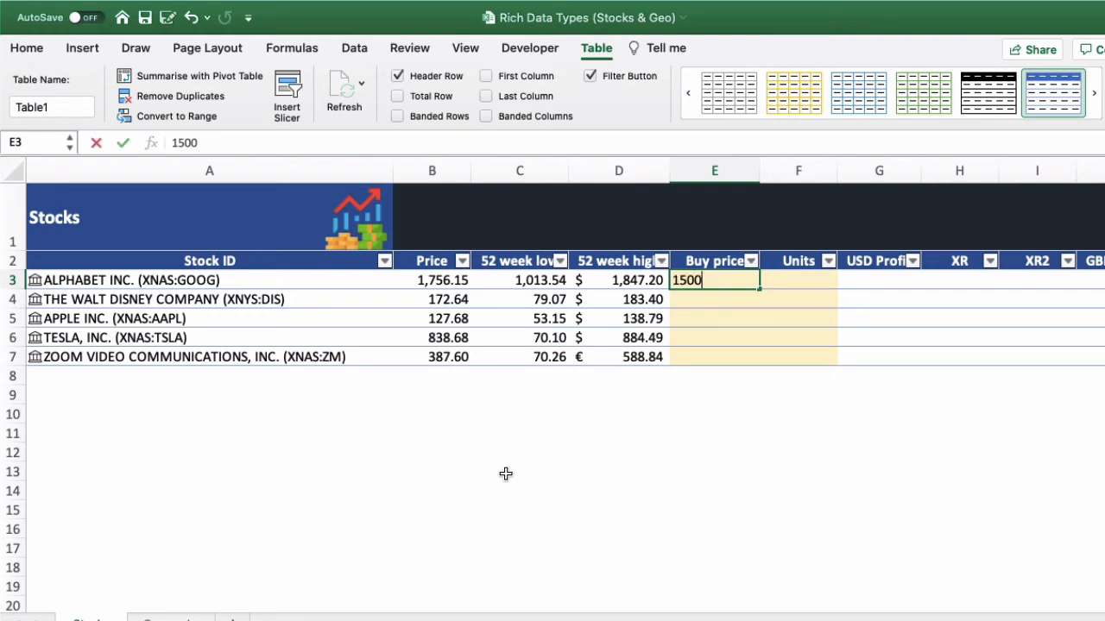
key("Return")
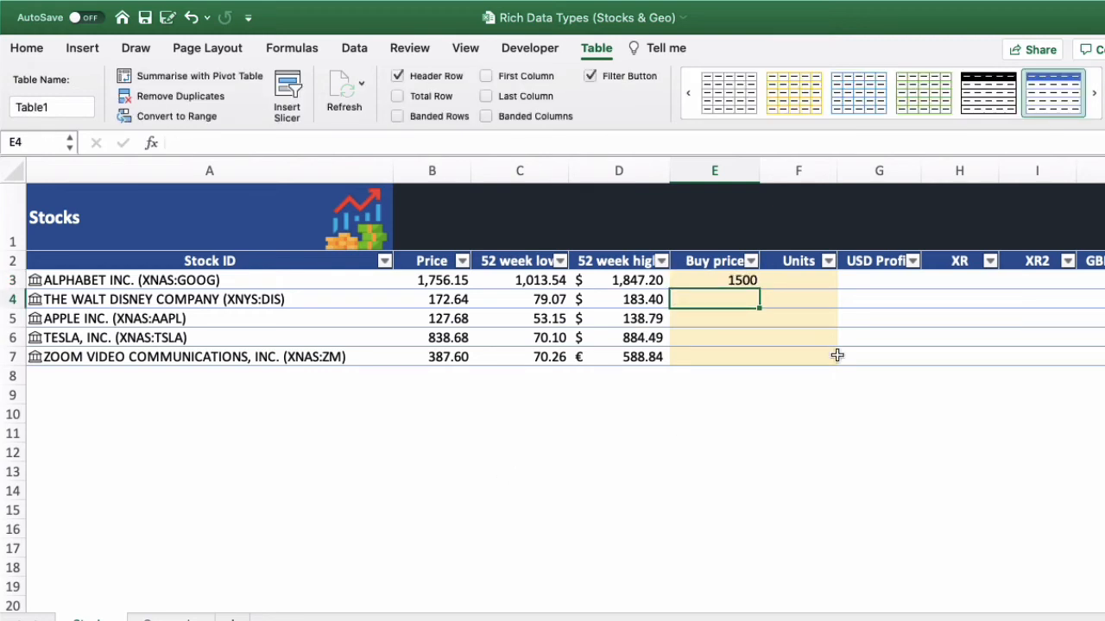
- Enter 3 as the number of Alphabet units in cell F3
left_click(807, 279)
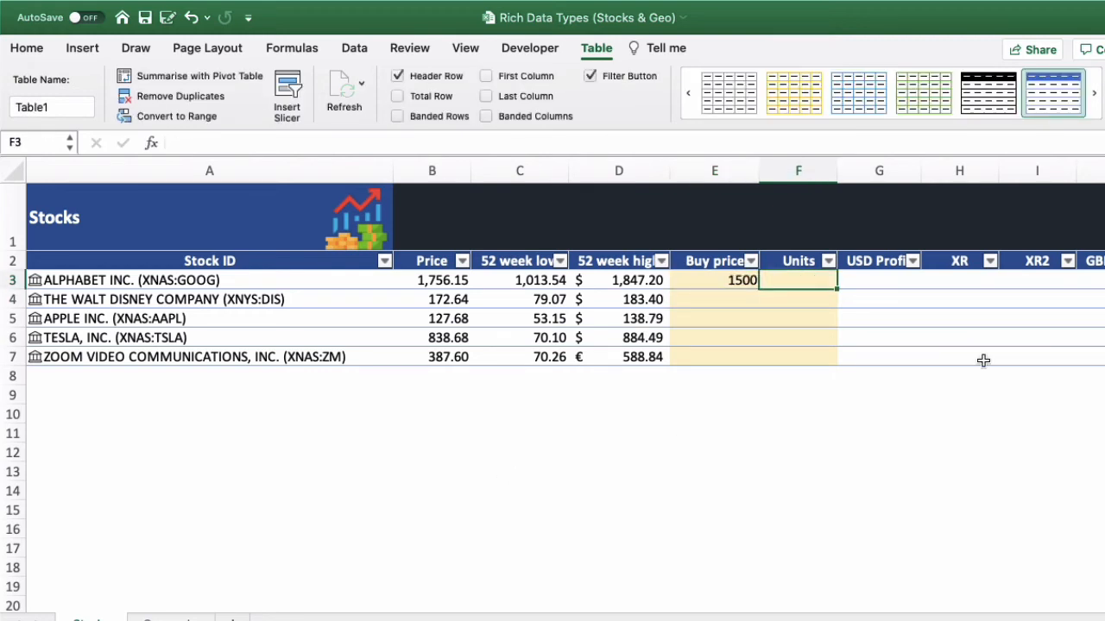
type("3")
key("Return")
key("Left")
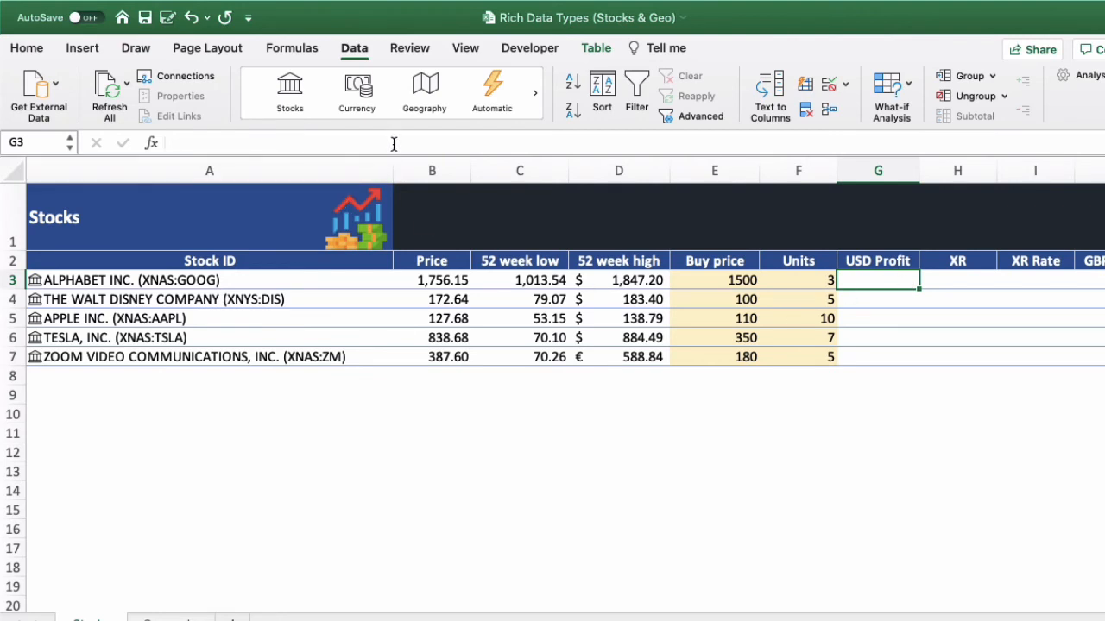
type("=")
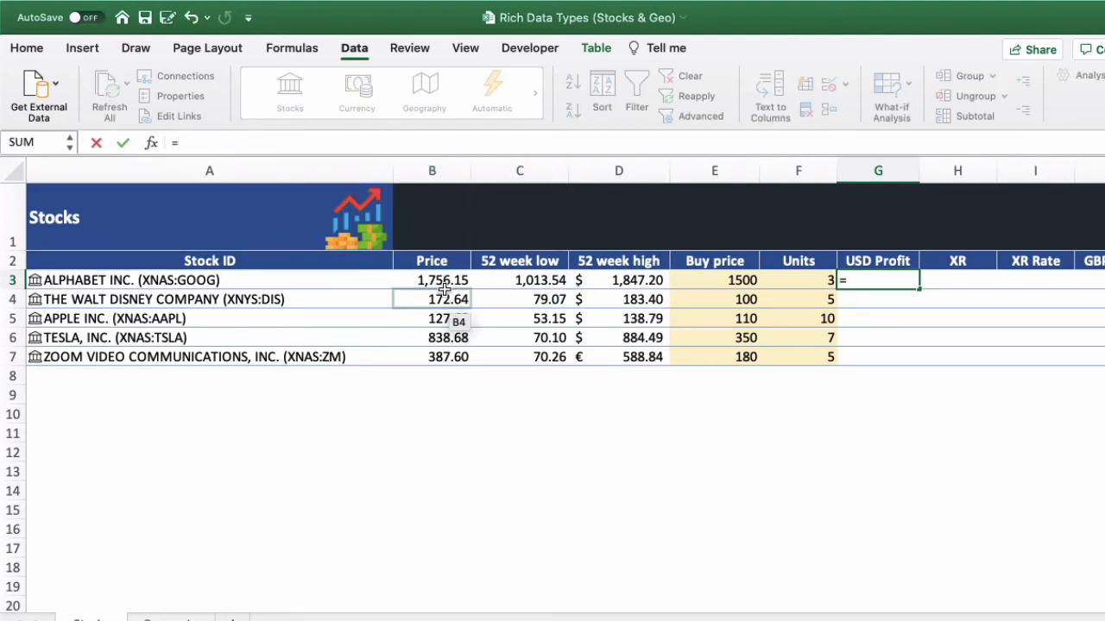
left_click(442, 280)
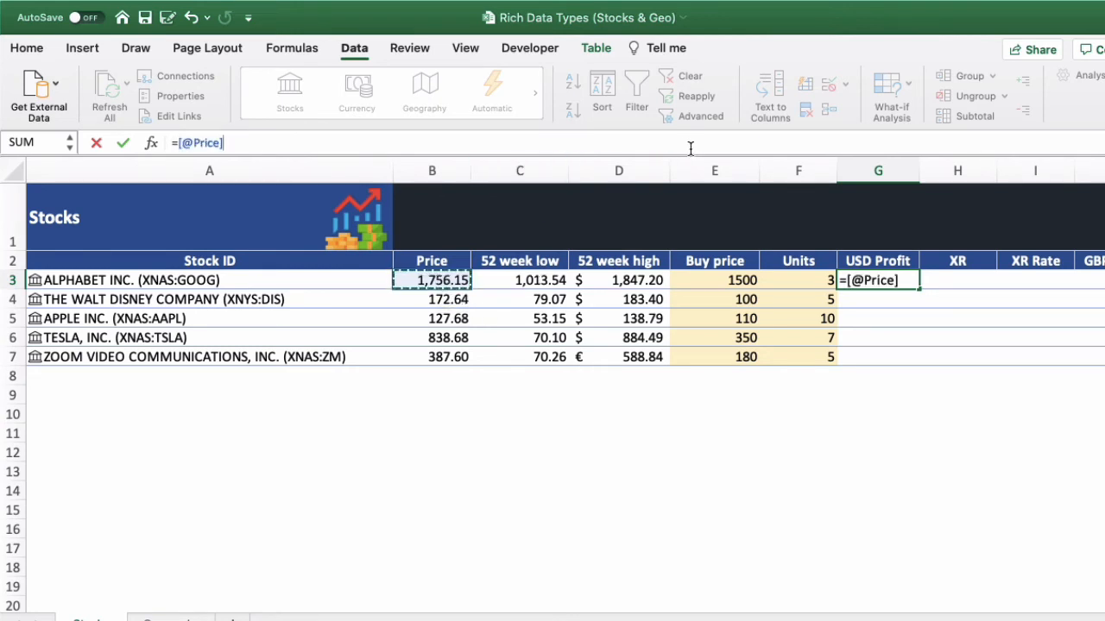
type("-")
left_click(744, 281)
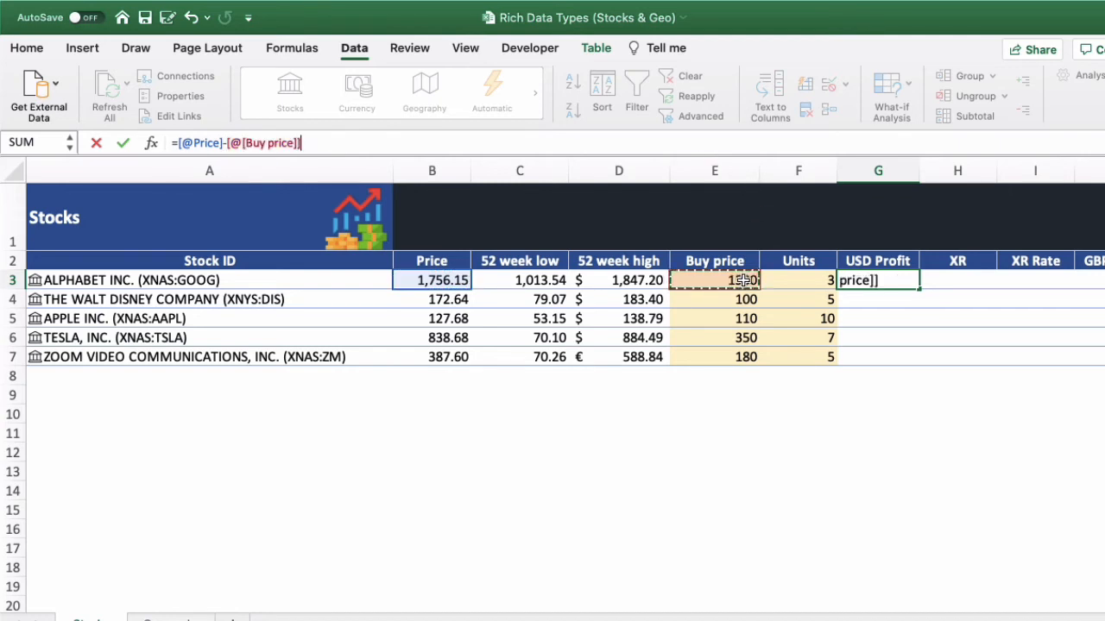
type(")")
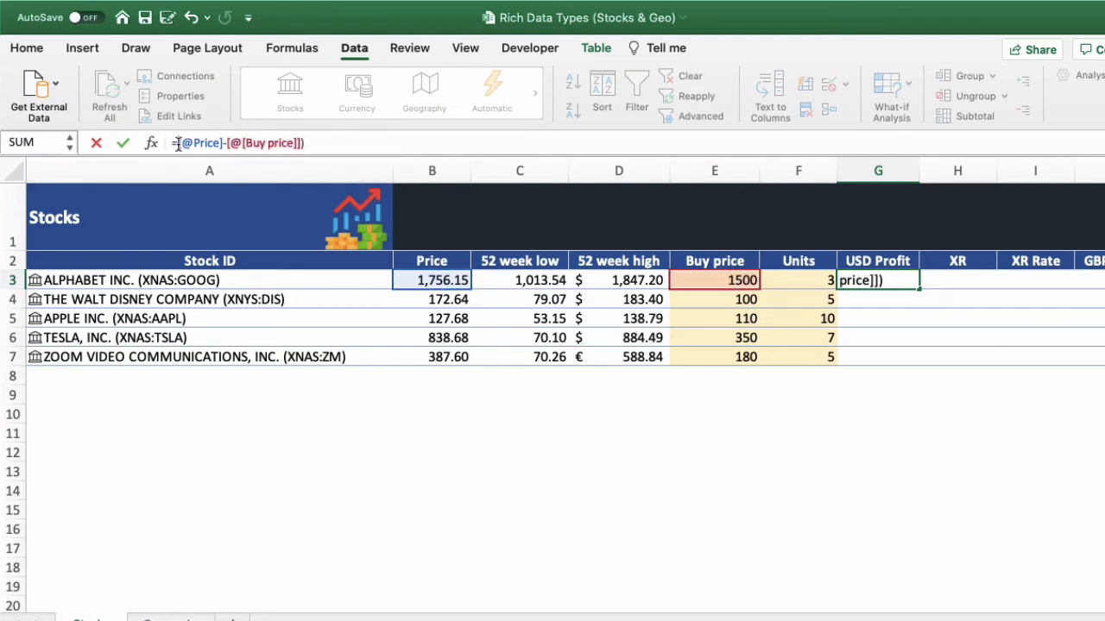
left_click(178, 143)
type("(")
left_click(379, 145)
type("*")
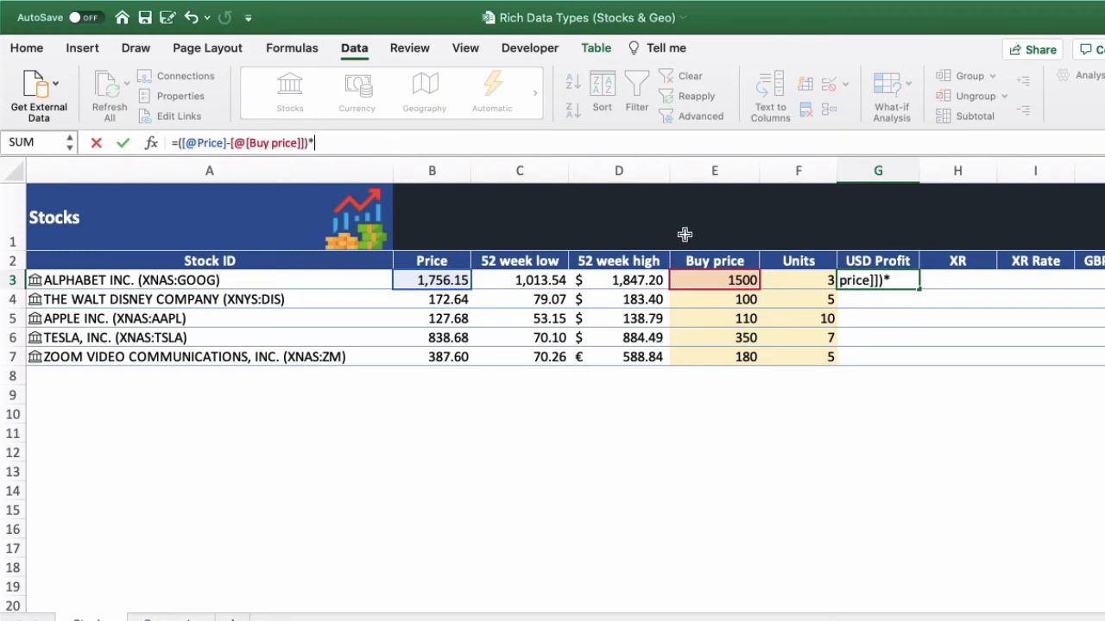
left_click(808, 282)
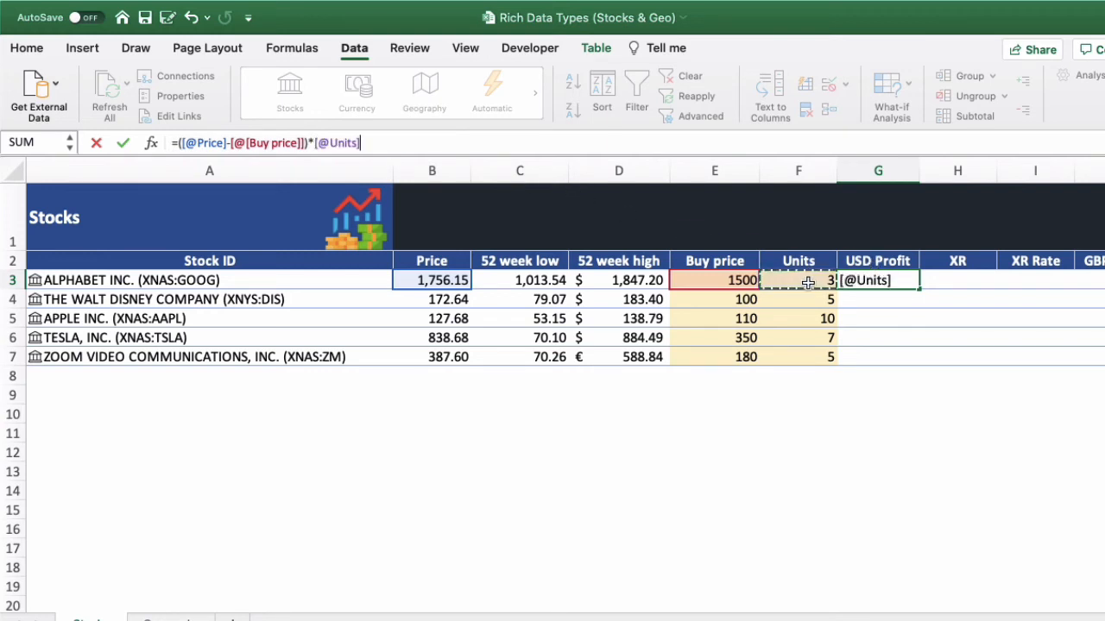
key("Return")
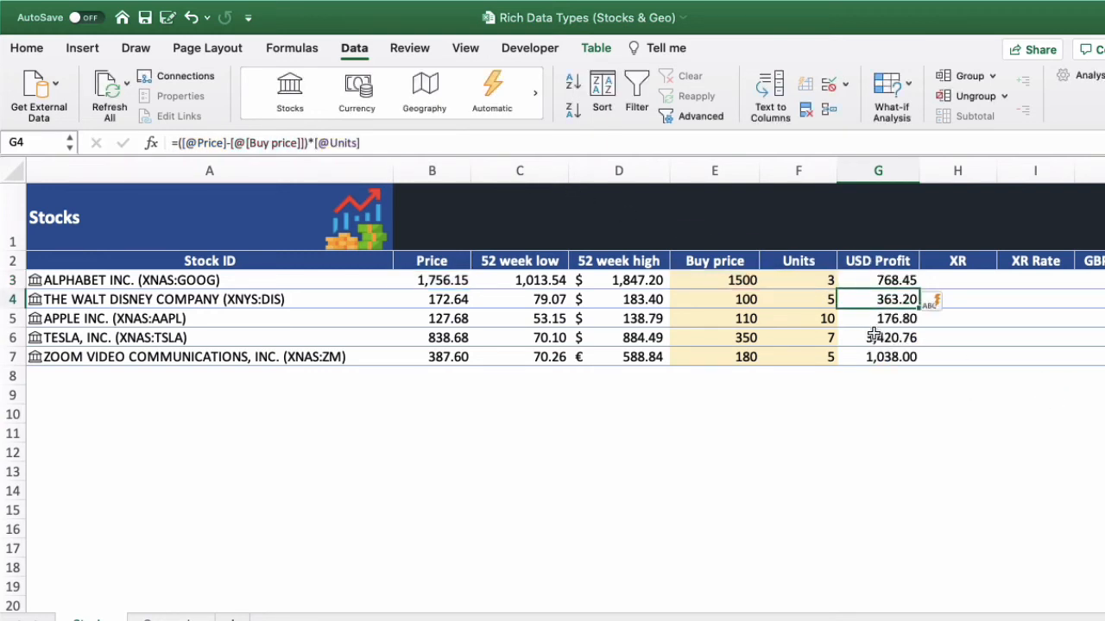
- Examine the profit formulas in the USD Profit column from G3 to G6
left_click(889, 283)
left_click(893, 299)
left_click(891, 319)
left_click(895, 337)
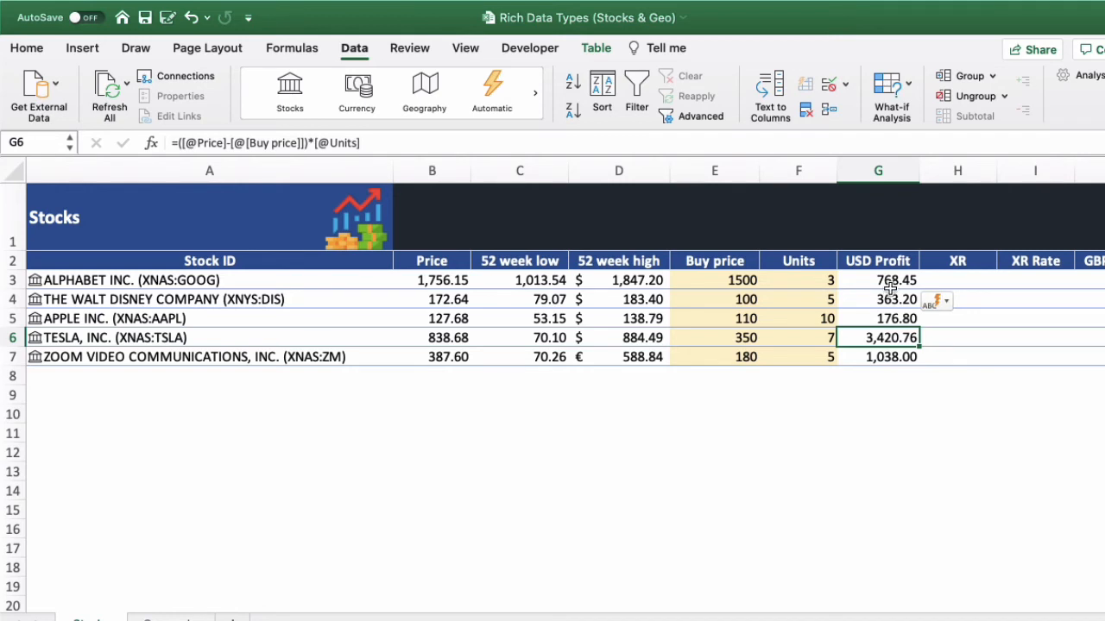
- Enter the currency pair USD/GBP in cell H3 of the XR column and reselect that cell
left_click(967, 279)
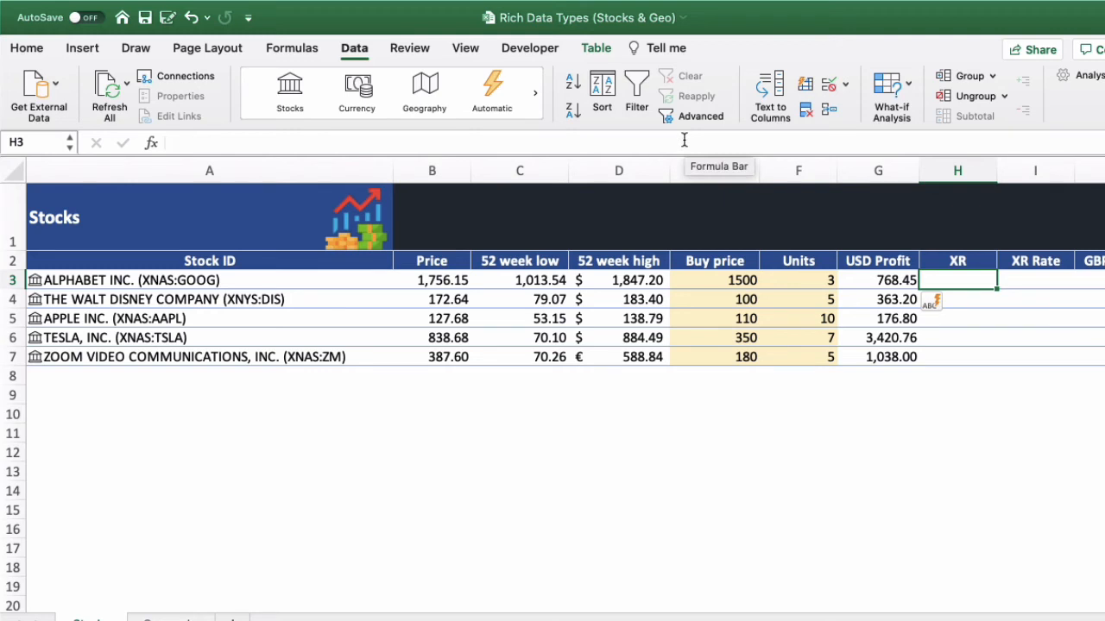
left_click(683, 140)
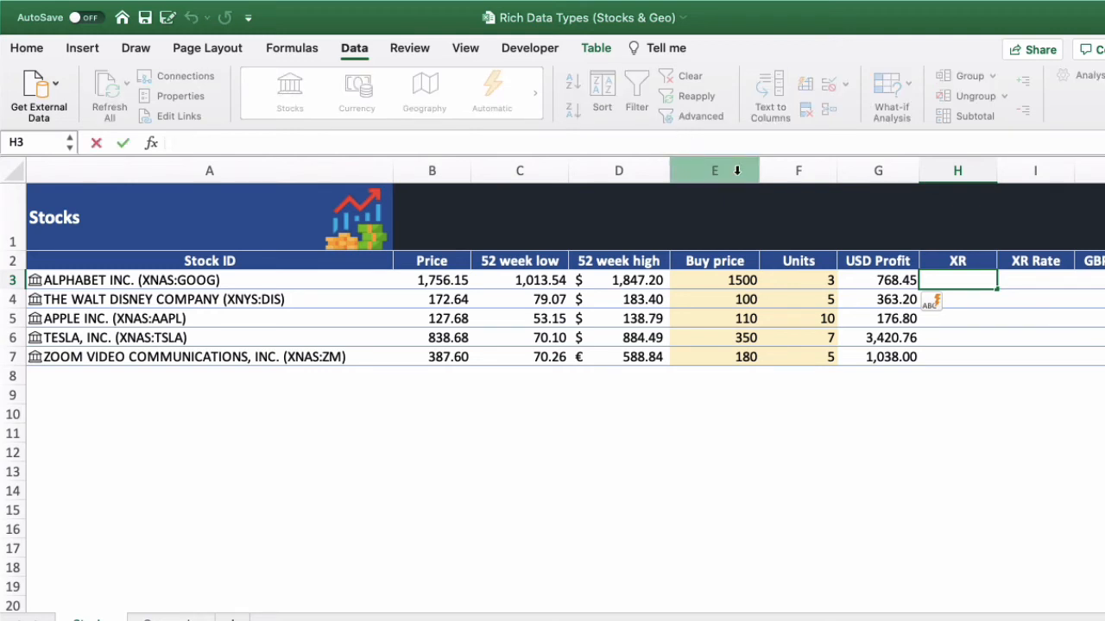
type("USD")
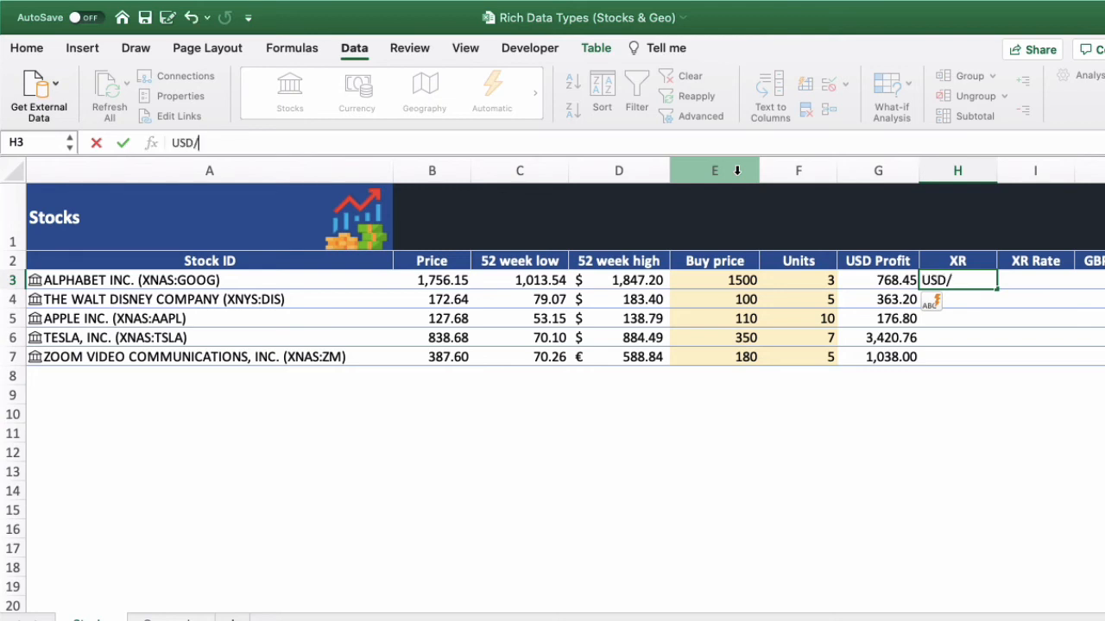
type("/GBP")
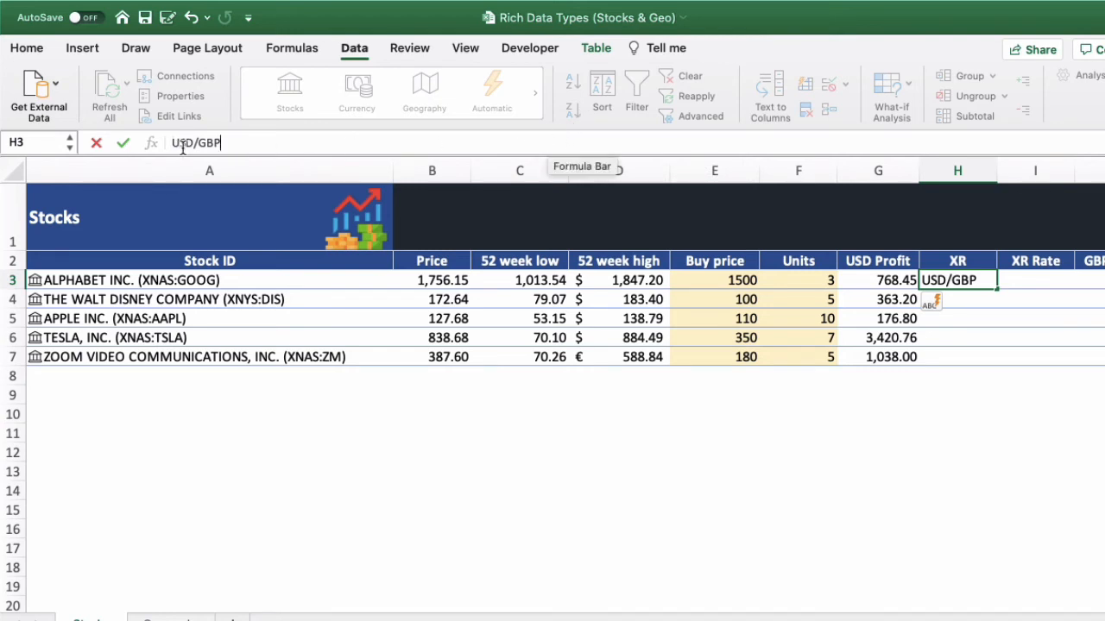
key("Return")
key("Up")
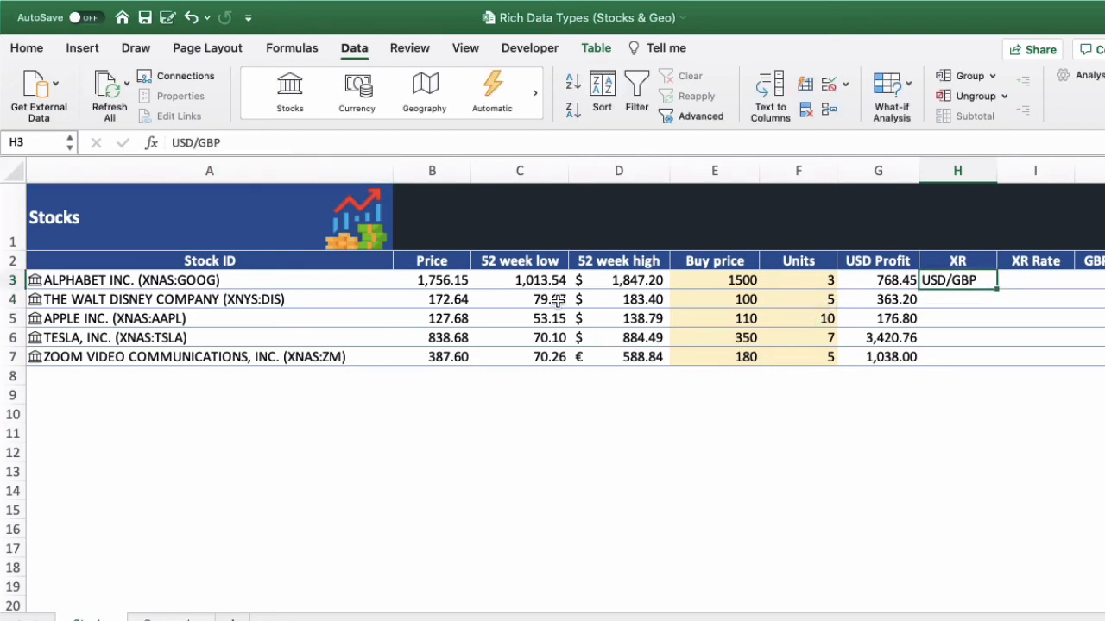
- Convert the USD/GBP entry in H3 to the Currency data type and fill it down the XR column to H7
left_click(371, 99)
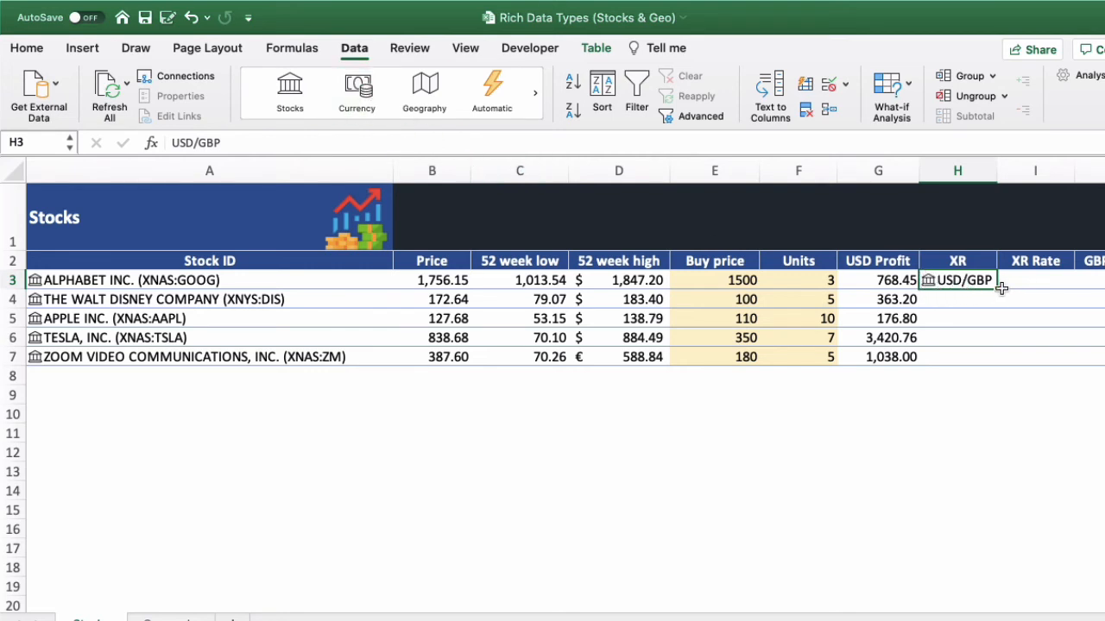
left_click(1061, 285)
left_click(979, 278)
double_click(995, 290)
left_click(1029, 301)
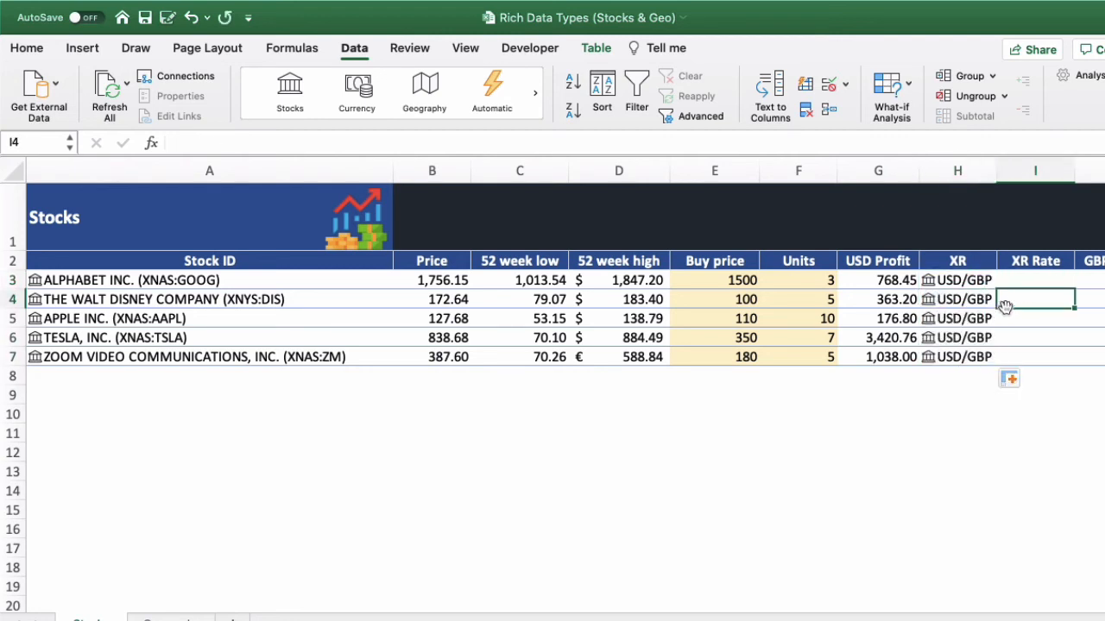
- Examine the data card of the USD/GBP currency pair in cell H3, then close it
left_click(933, 281)
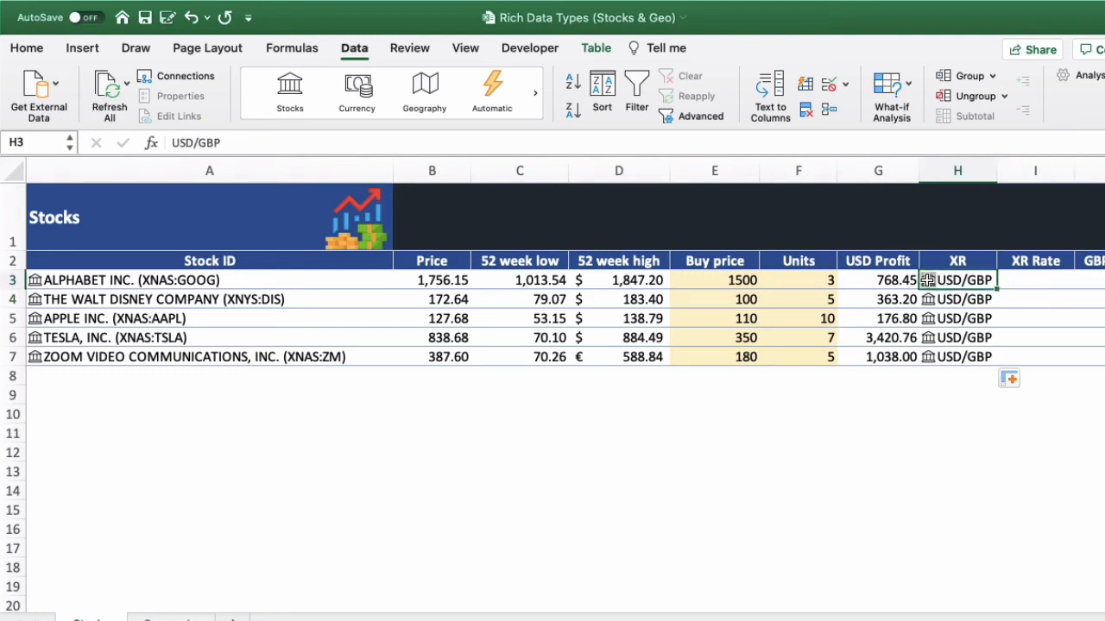
left_click(927, 281)
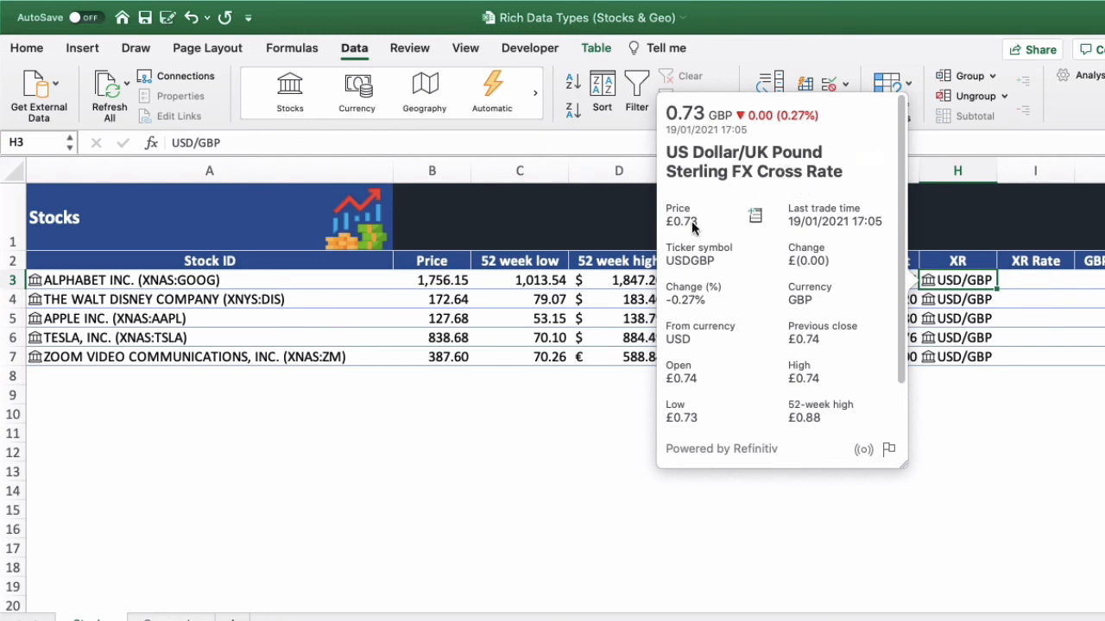
left_click(1035, 417)
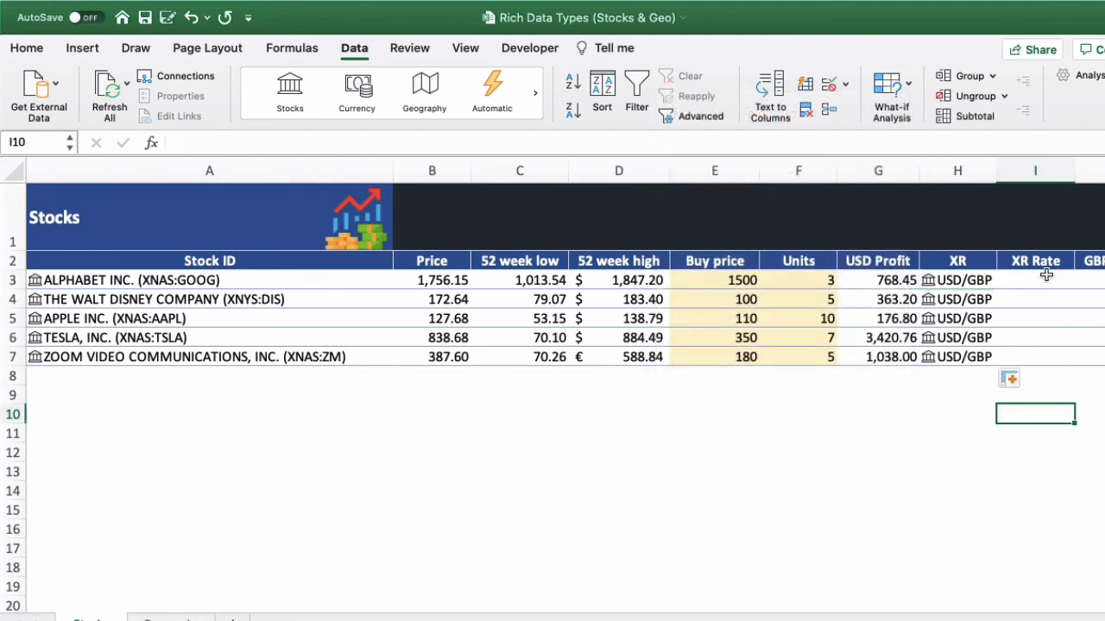
left_click(1042, 276)
left_click(548, 140)
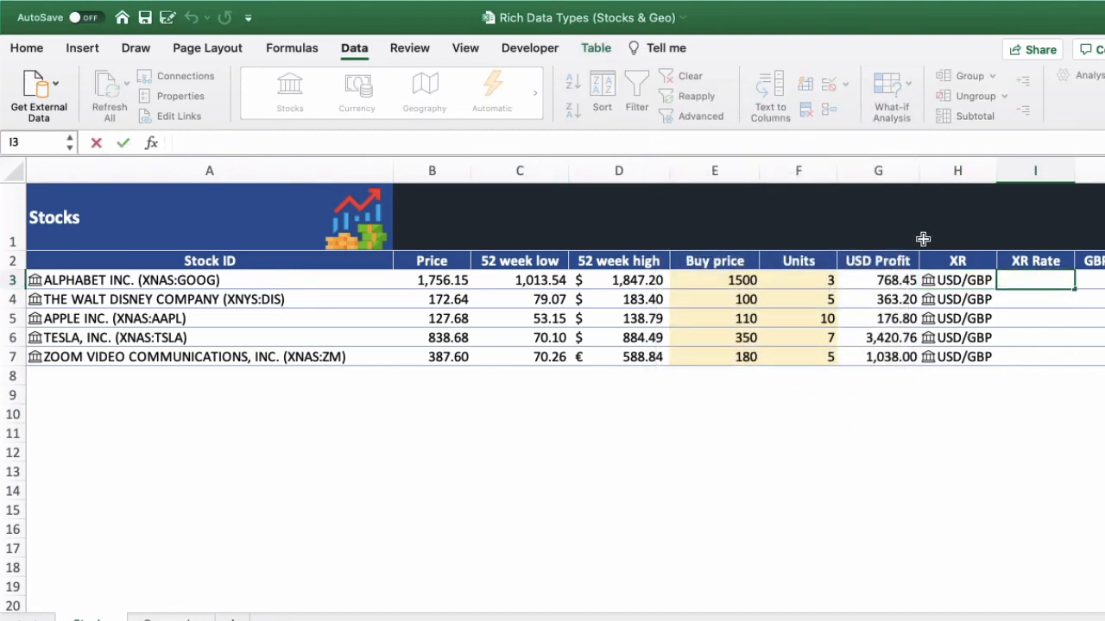
type("=")
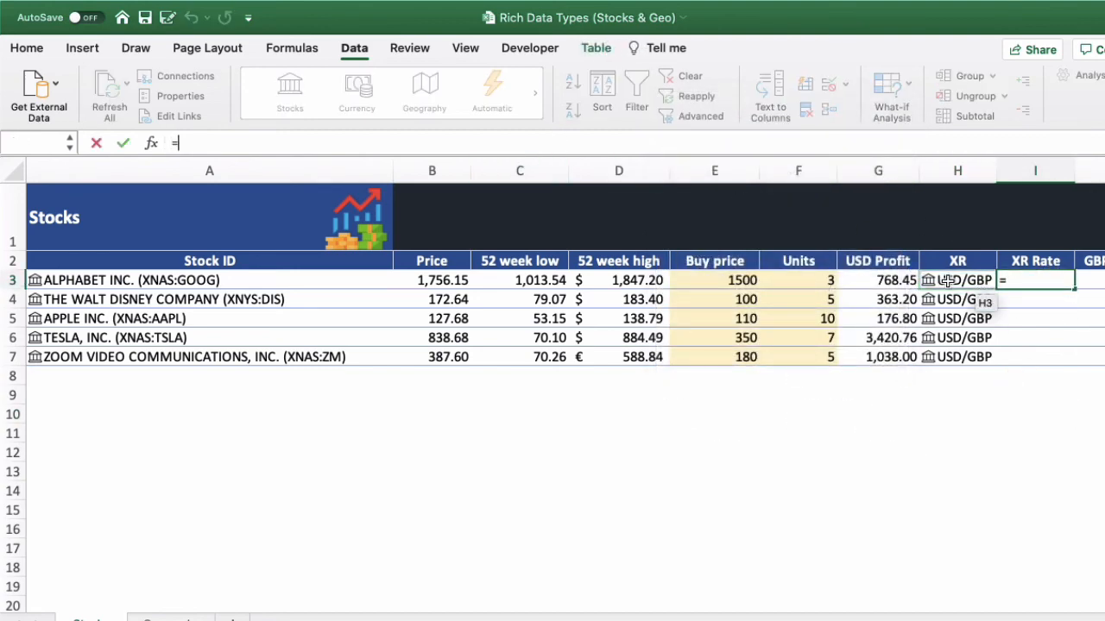
left_click(955, 280)
type(".")
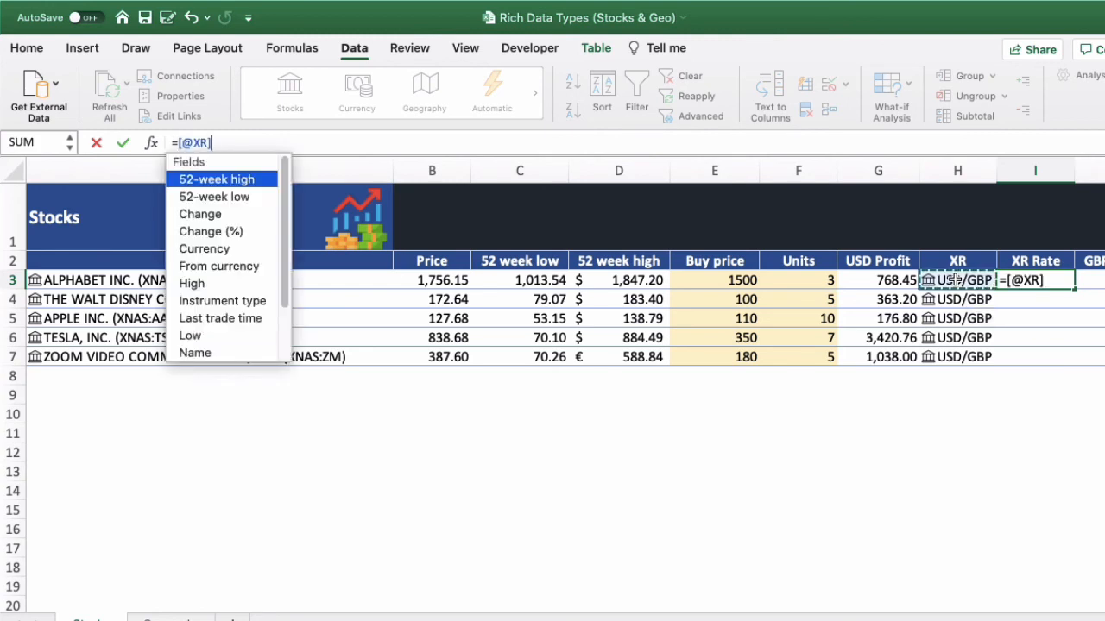
type("p")
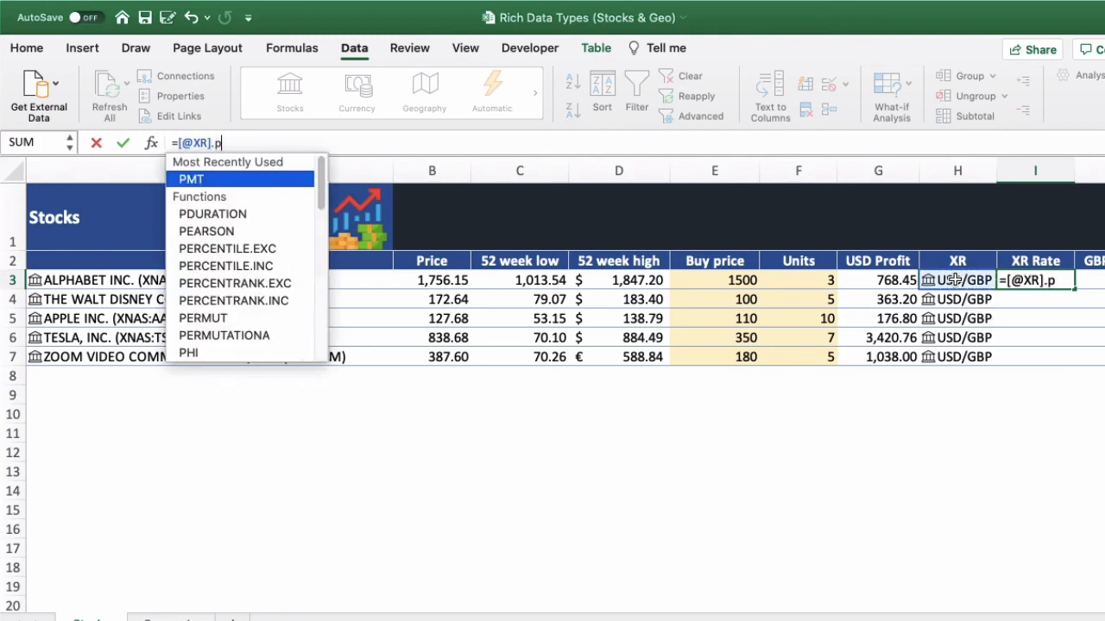
type("rice")
key("Return")
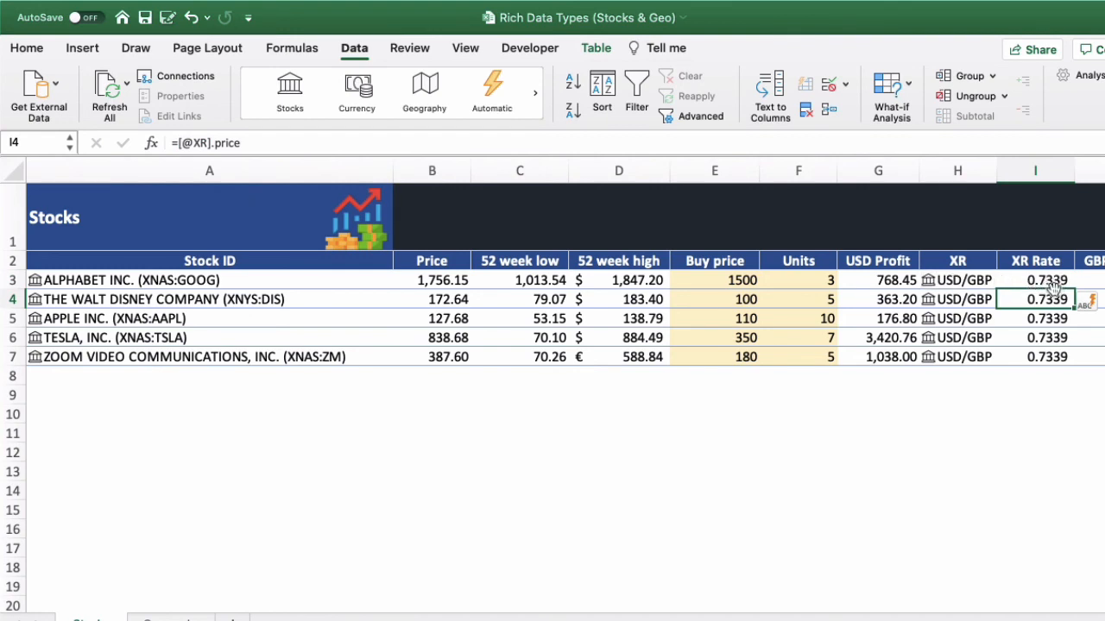
left_click(105, 83)
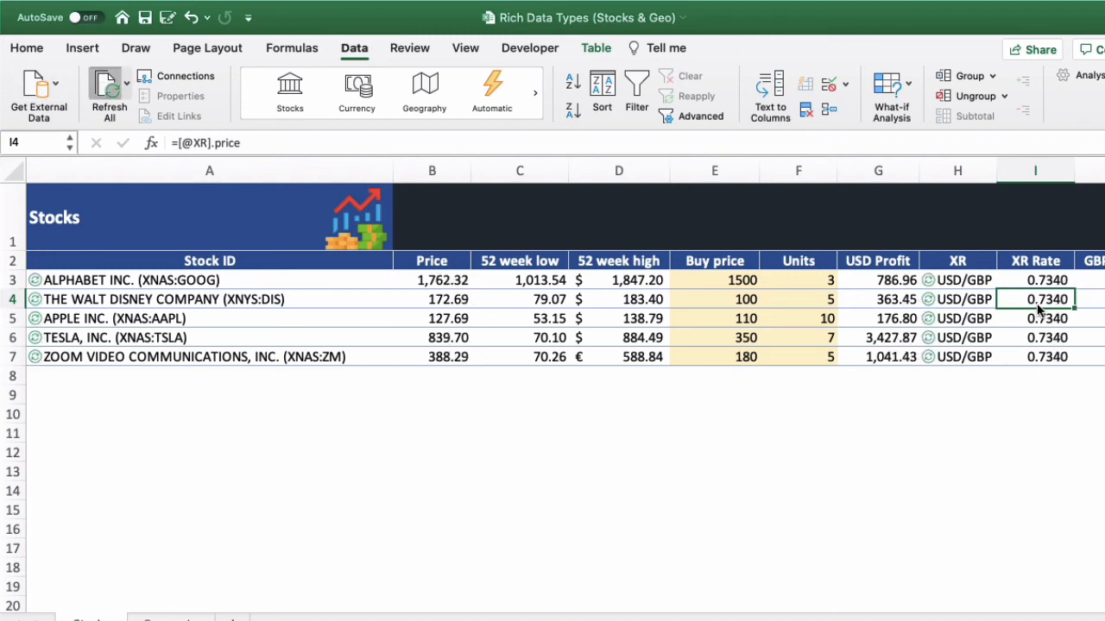
- Enter =[@[USD Profit]]*[@[XR Rate]] in cell J3 of the GBP Profit column
left_click(1096, 280)
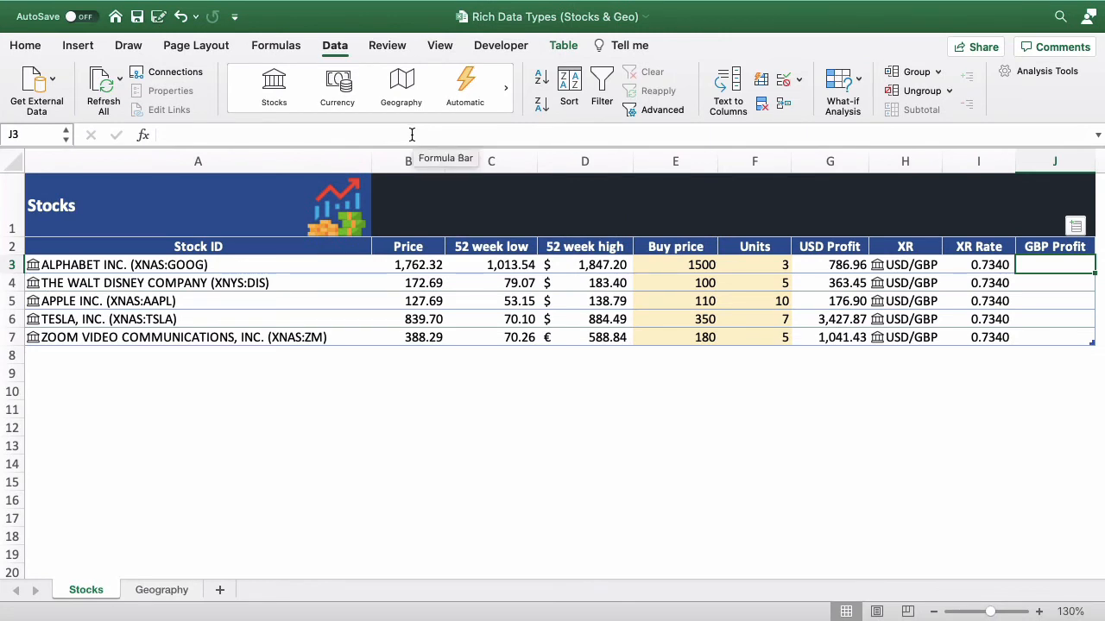
left_click(412, 134)
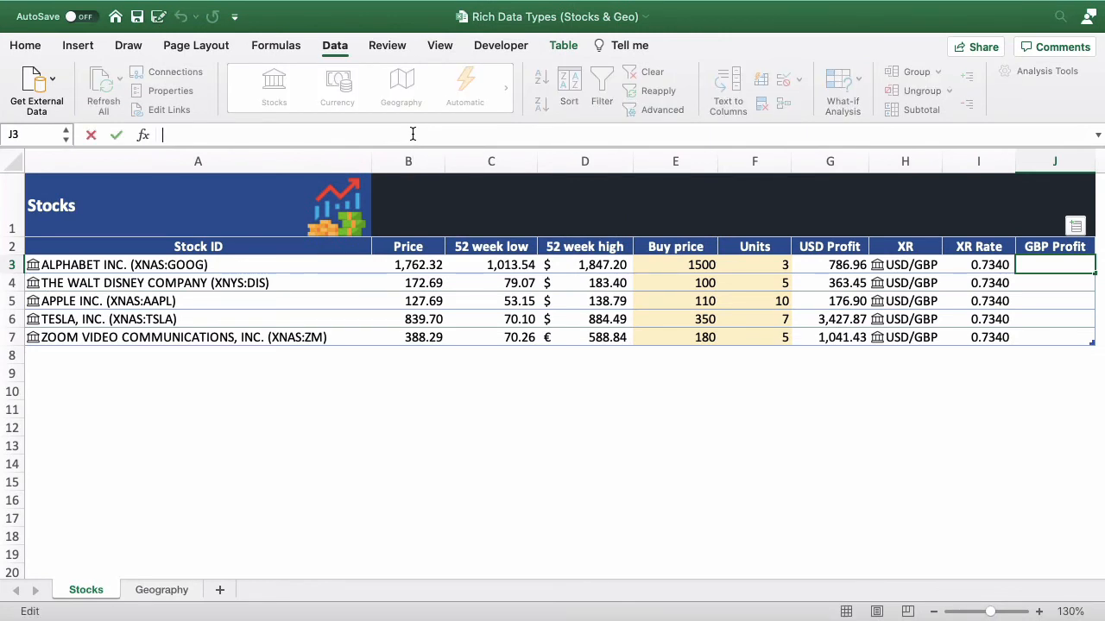
type("=")
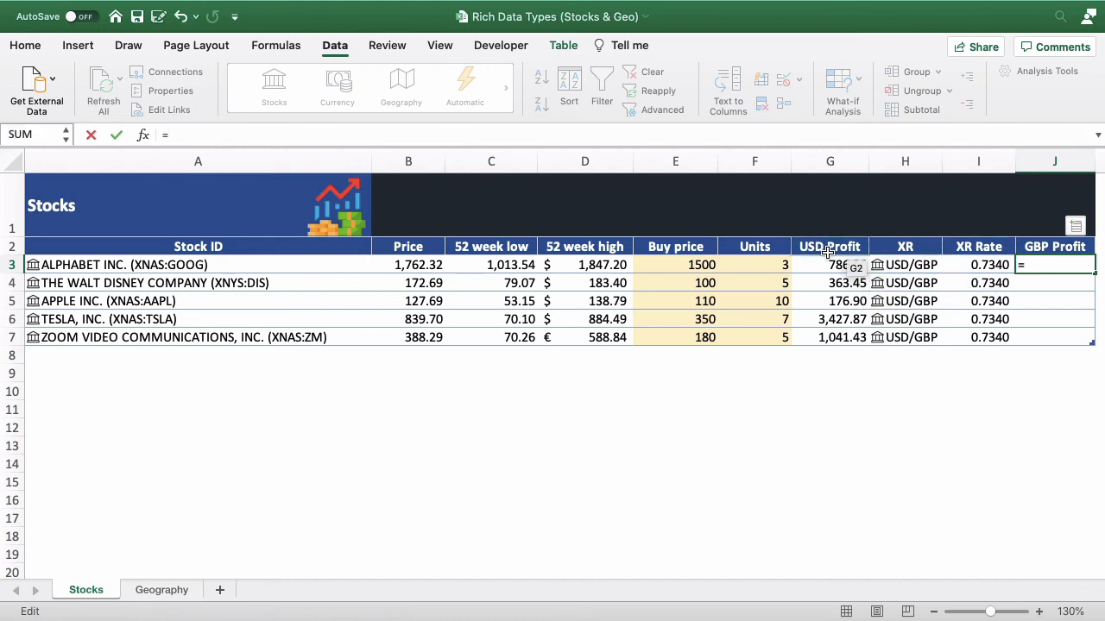
left_click(824, 264)
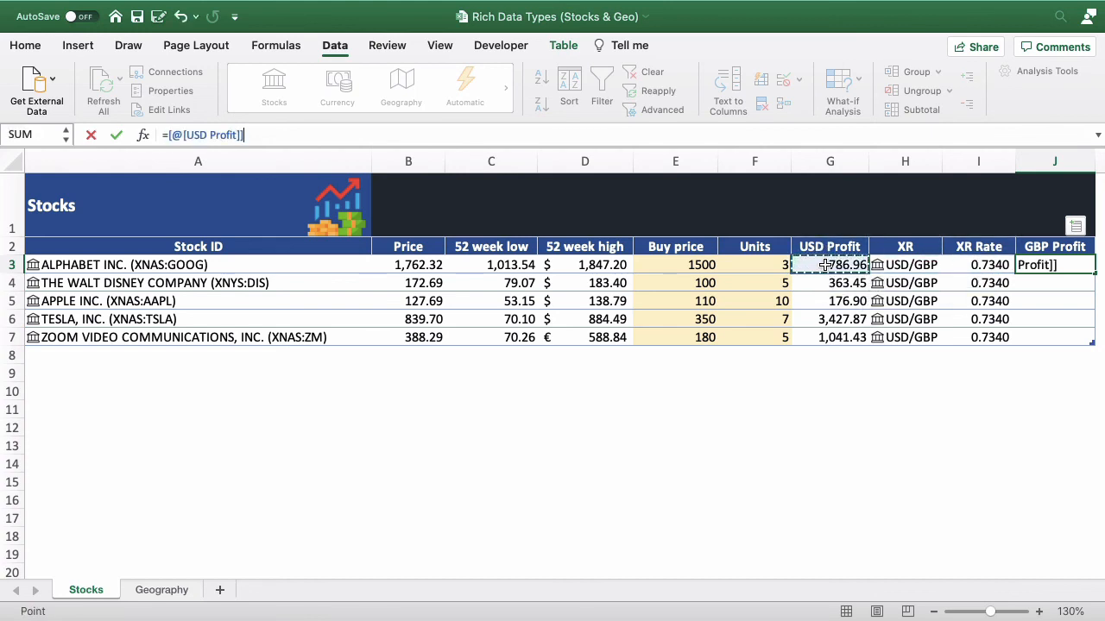
type("*")
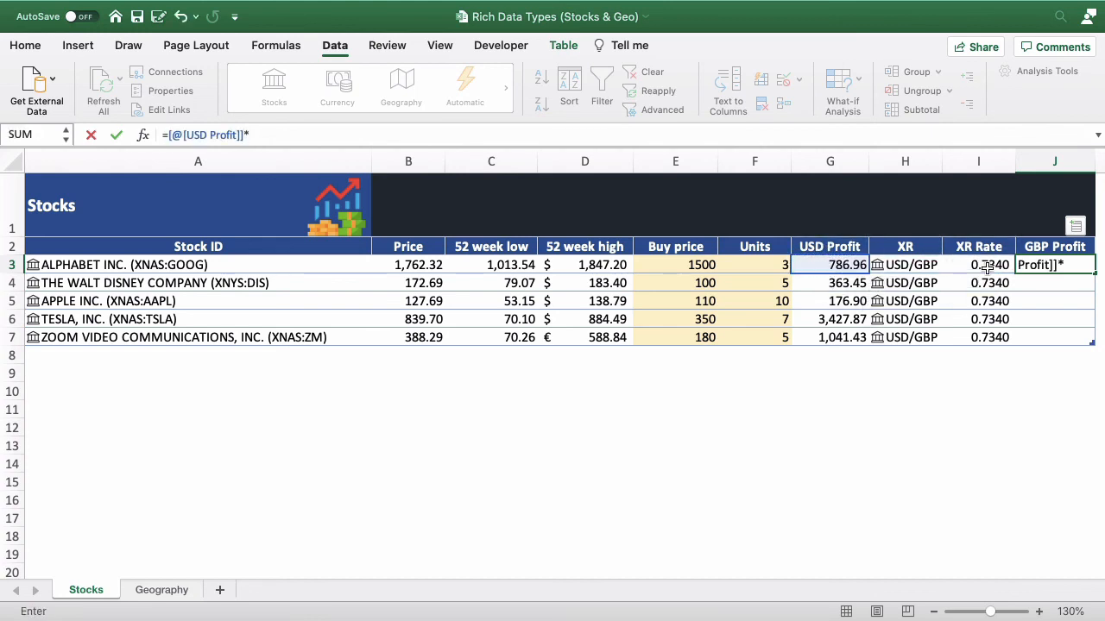
left_click(986, 267)
key("Return")
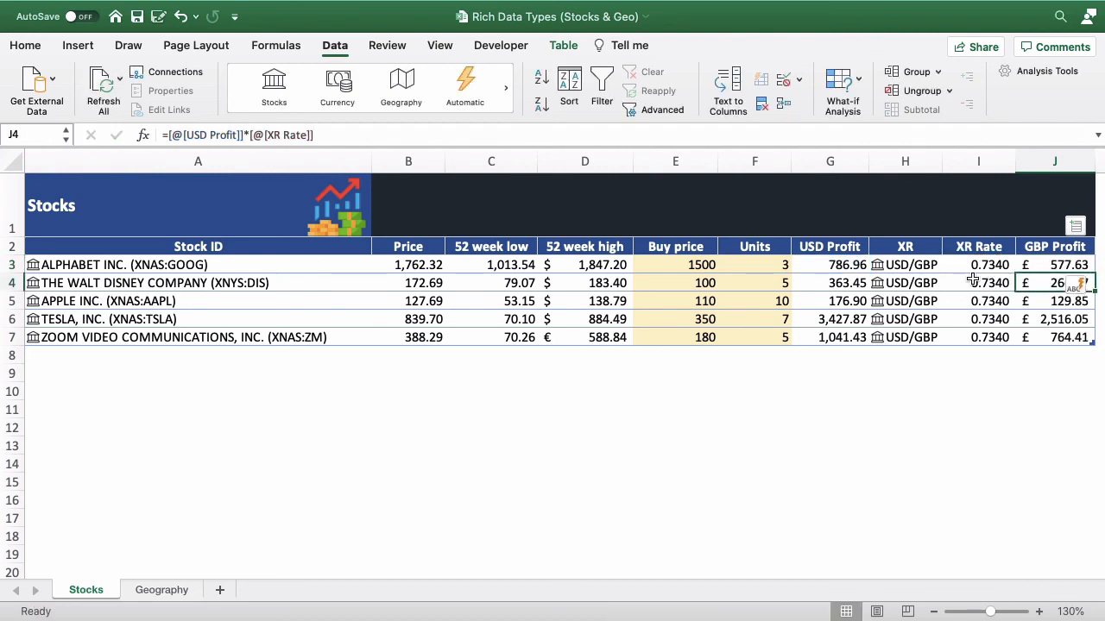
left_click(1021, 359)
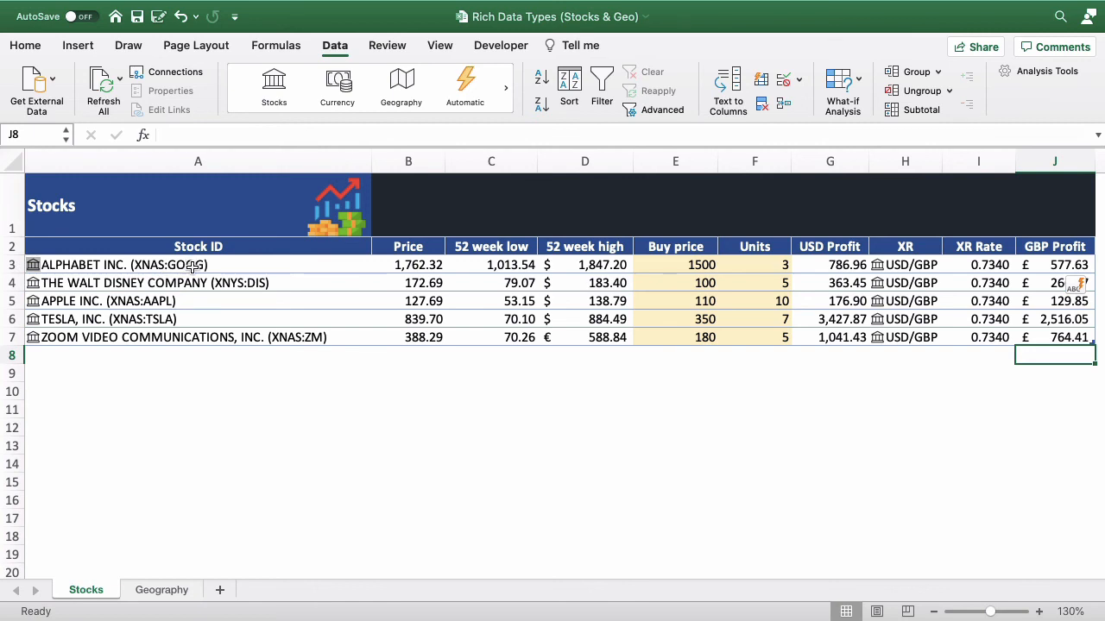
- Add a Volume column to the stock table from the data card of Alphabet in A3
left_click(317, 384)
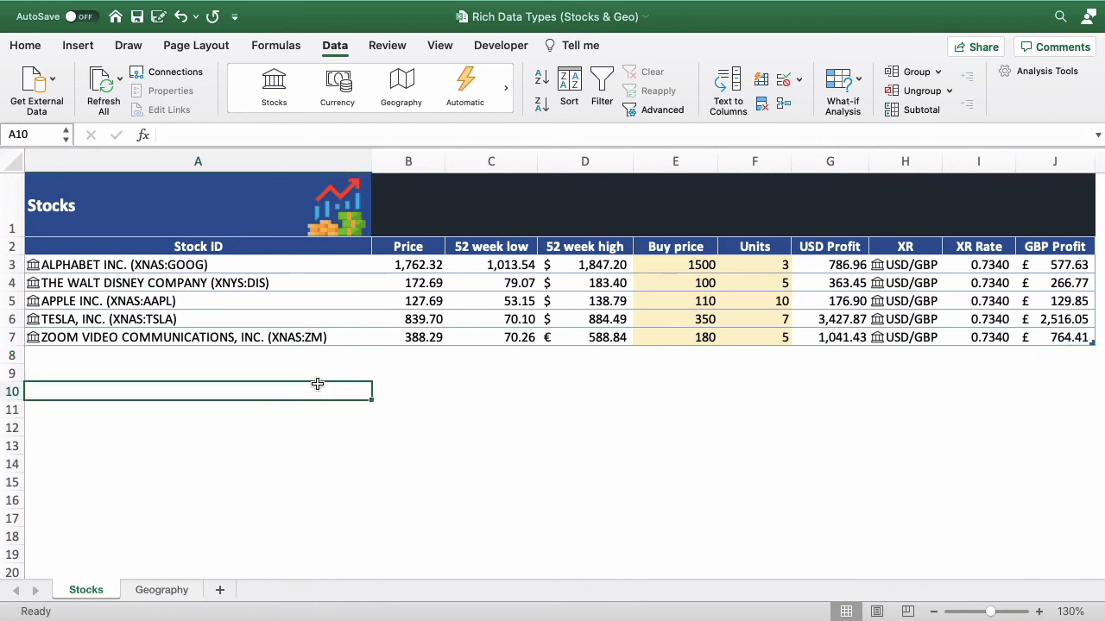
left_click(33, 266)
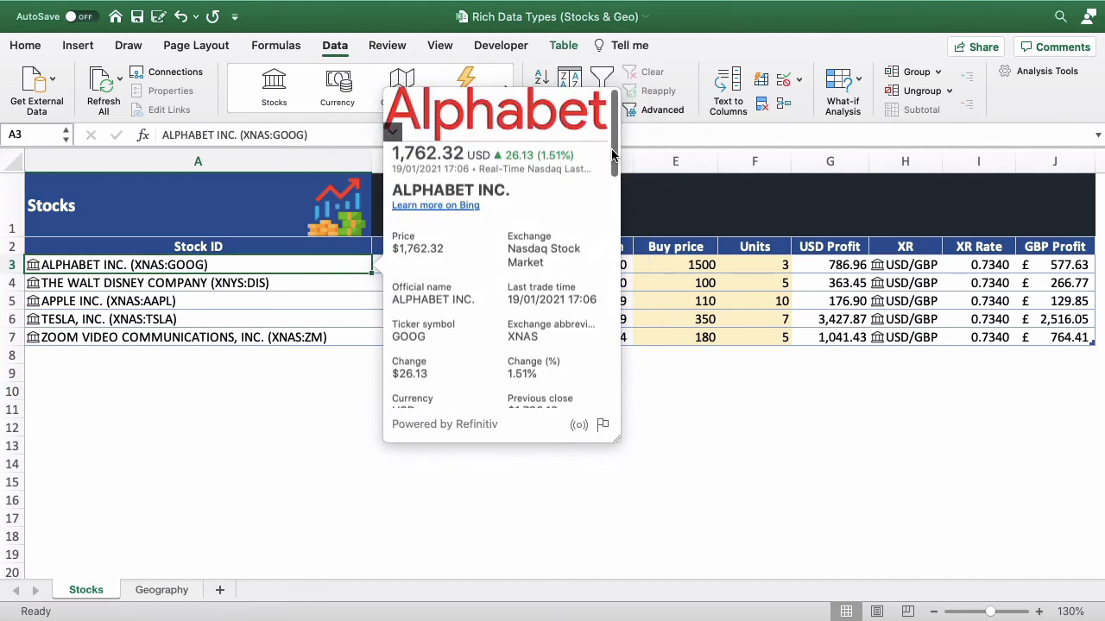
mouse_move(613, 154)
left_mouse_down()
mouse_move(615, 218)
mouse_move(617, 148)
left_mouse_up()
left_click_drag(613, 172, 583, 251)
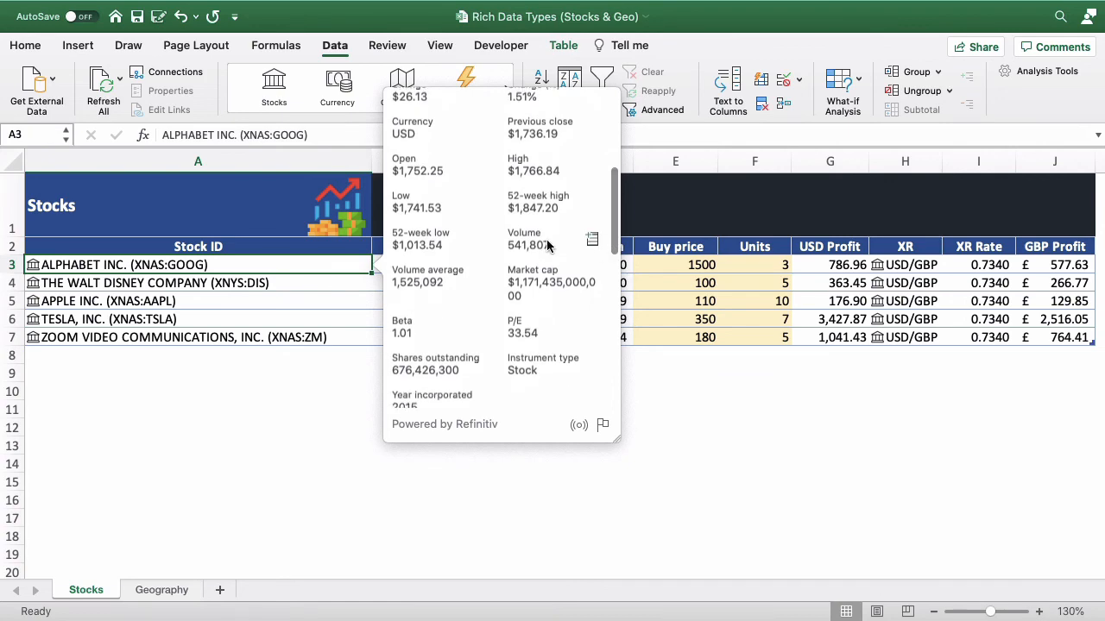
left_click(593, 242)
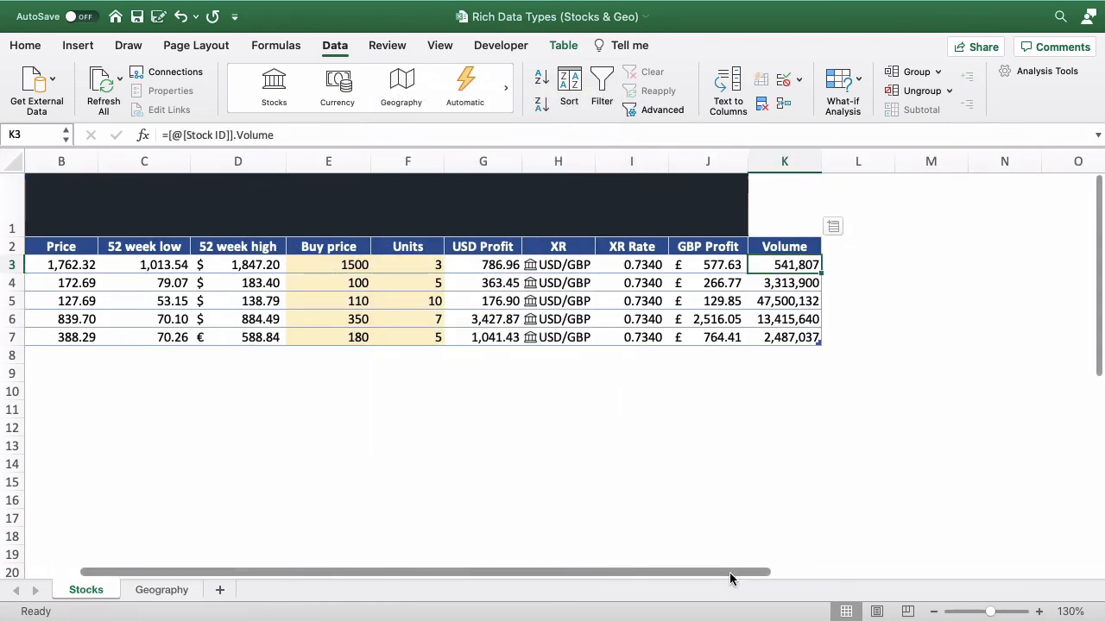
- Reopen Alphabet's data card in A3 and add its P/E field as a new table column
left_click_drag(729, 572, 462, 572)
left_click(257, 268)
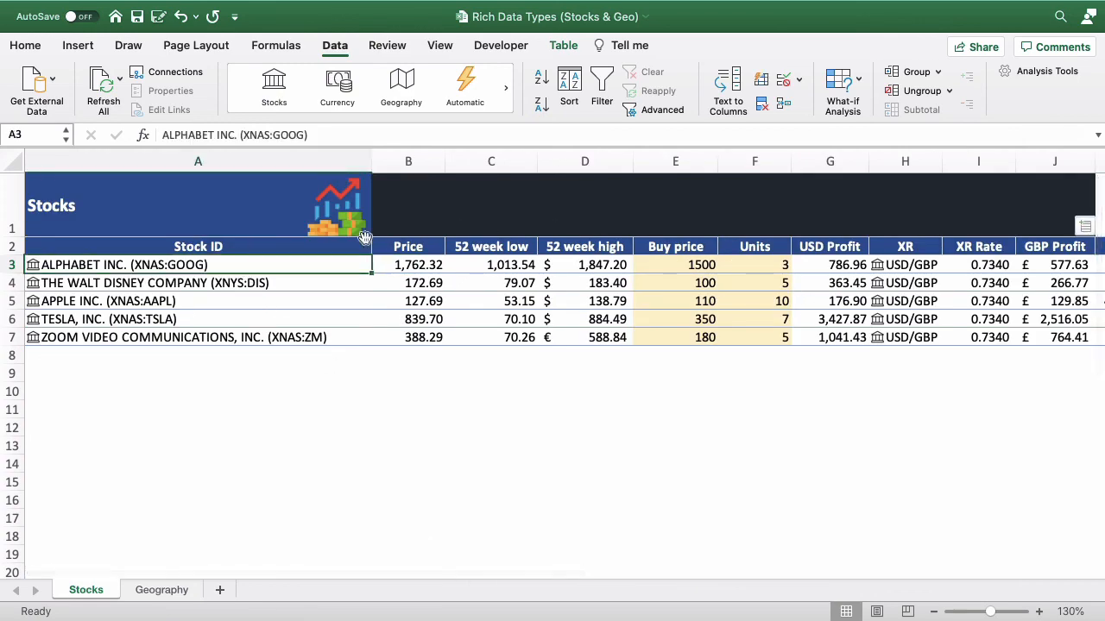
left_click(33, 265)
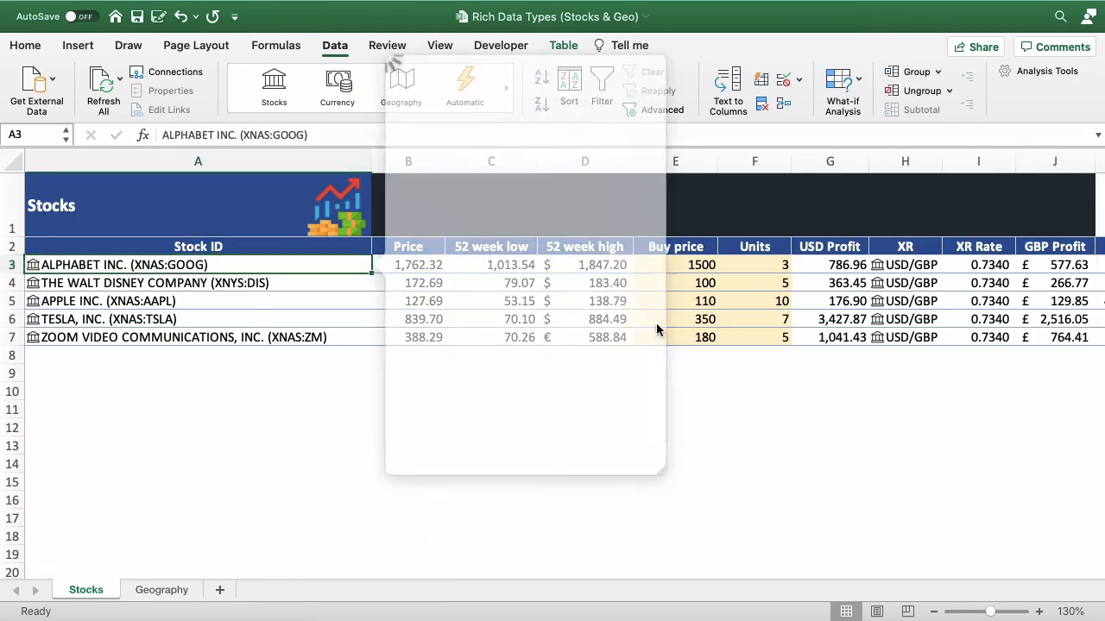
scroll(561, 180, "down", 10)
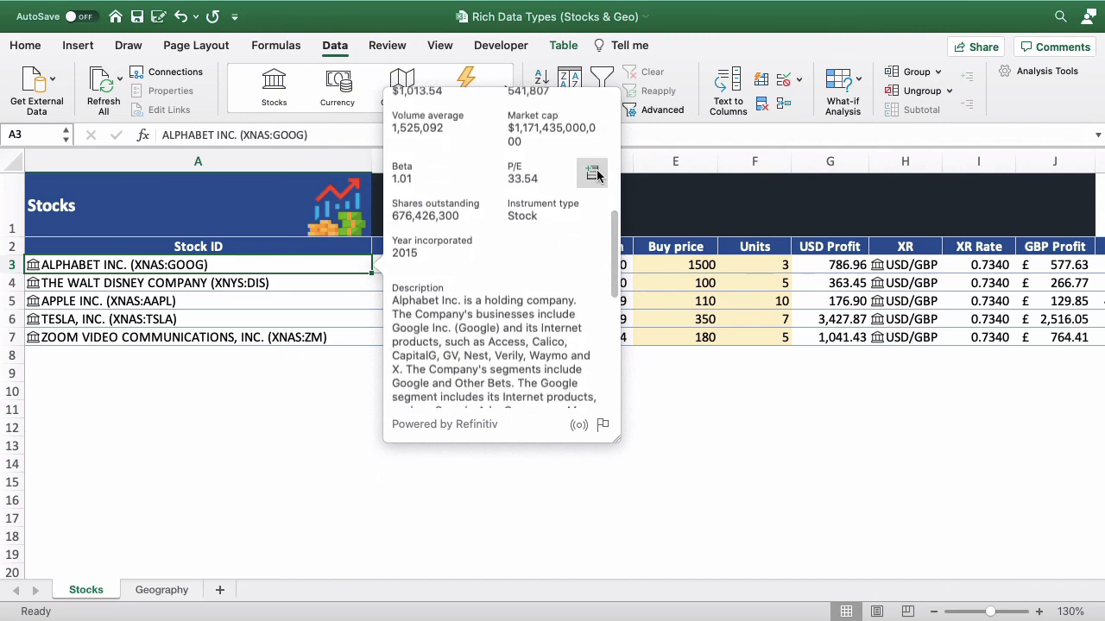
left_click(593, 173)
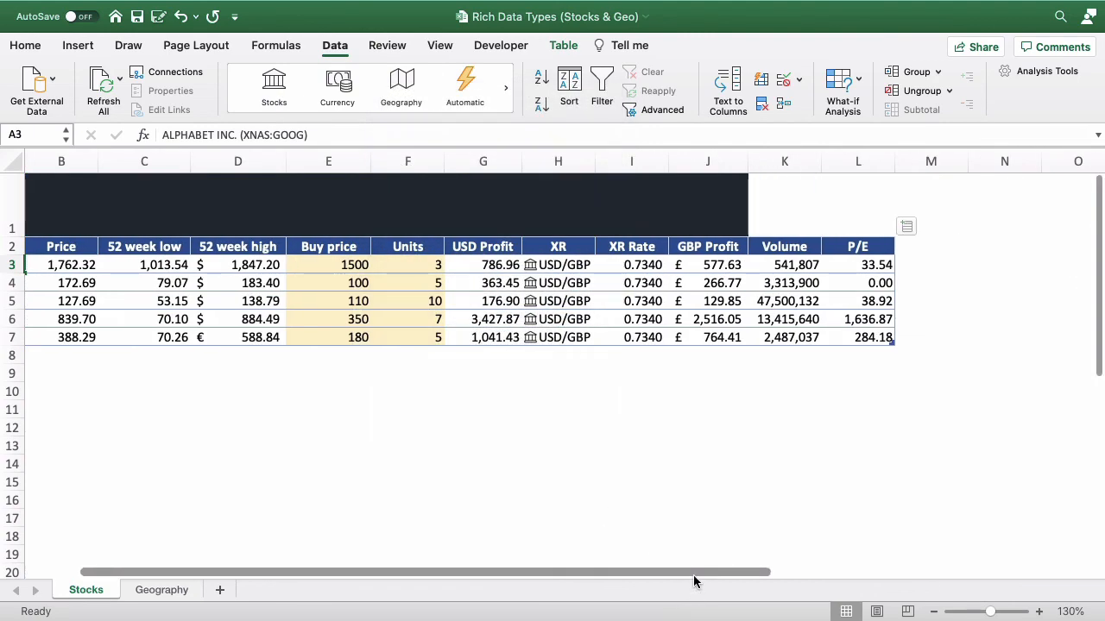
- Select empty cell A10 below the stock table and refresh all linked stock and currency data
left_click_drag(713, 567, 687, 569)
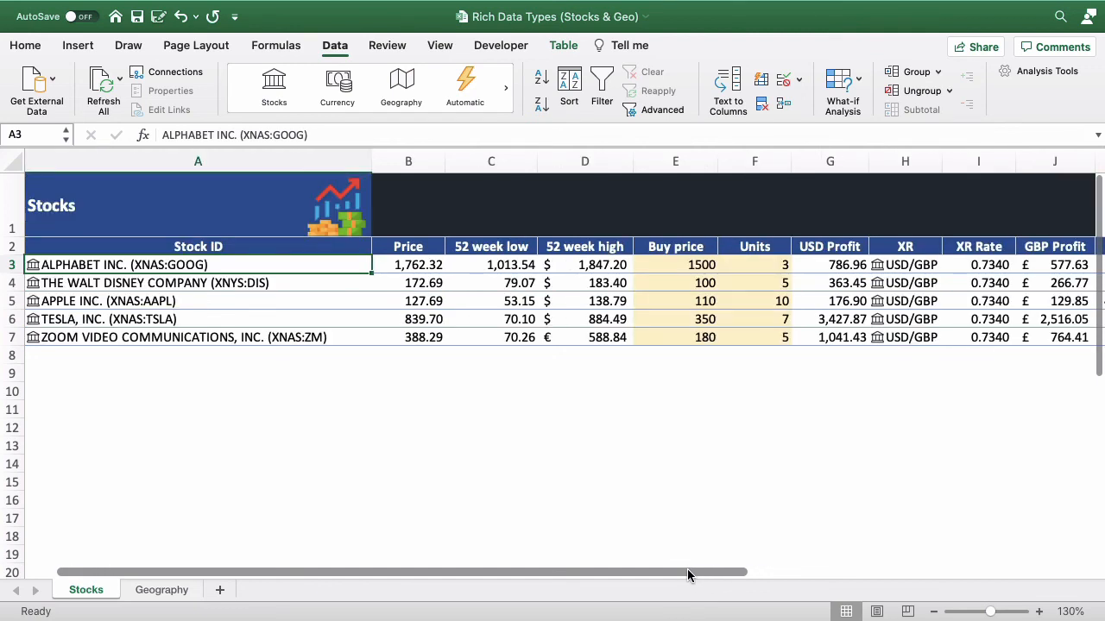
left_click(210, 409)
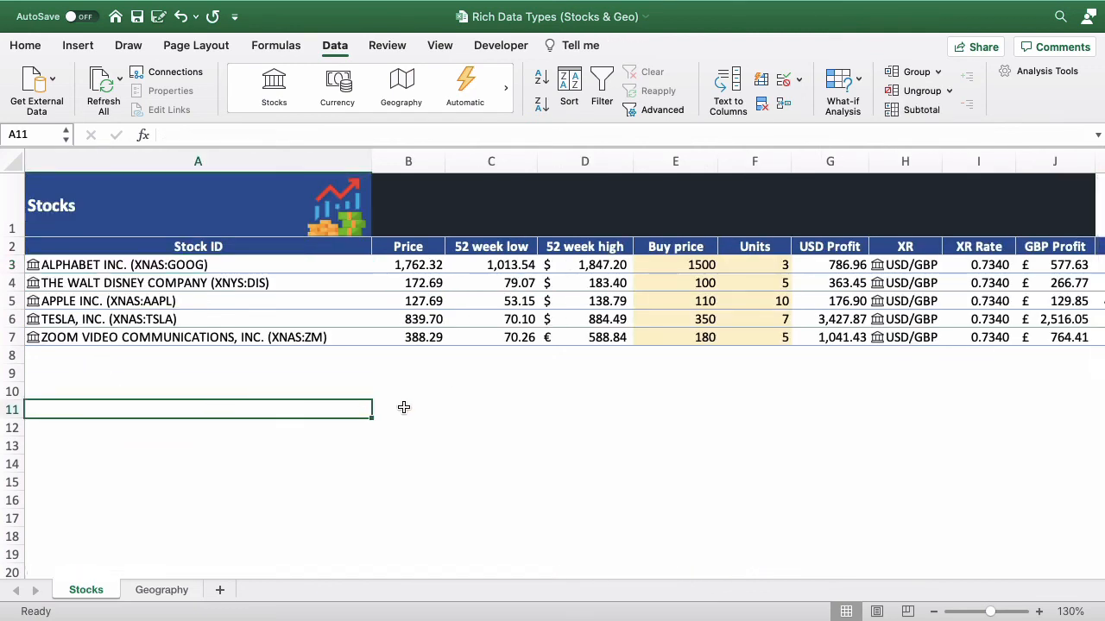
left_click(260, 392)
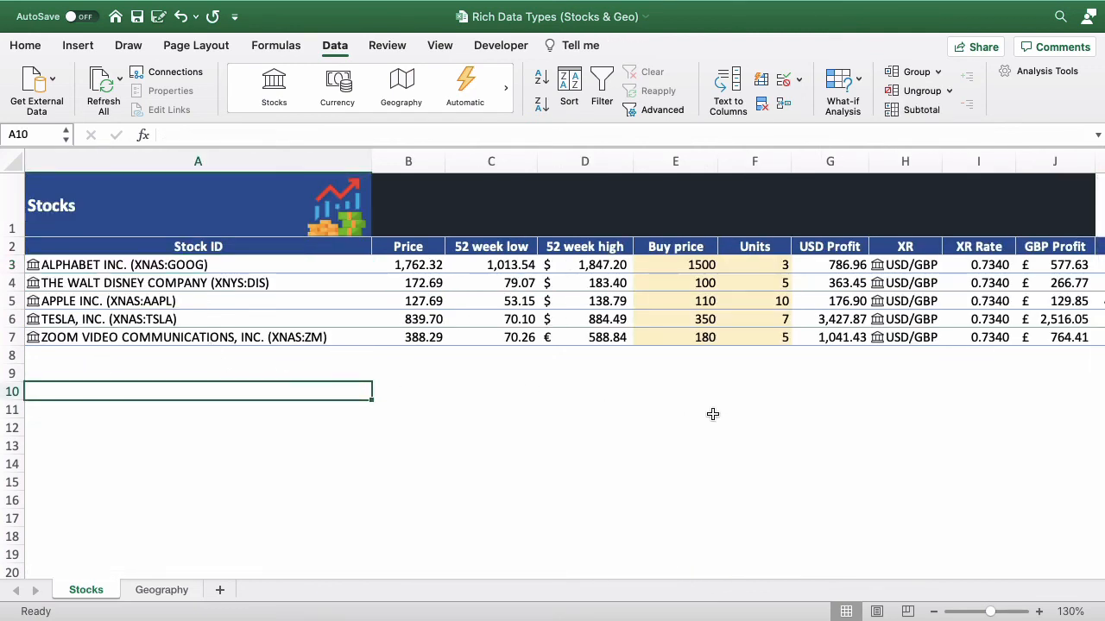
left_click(102, 80)
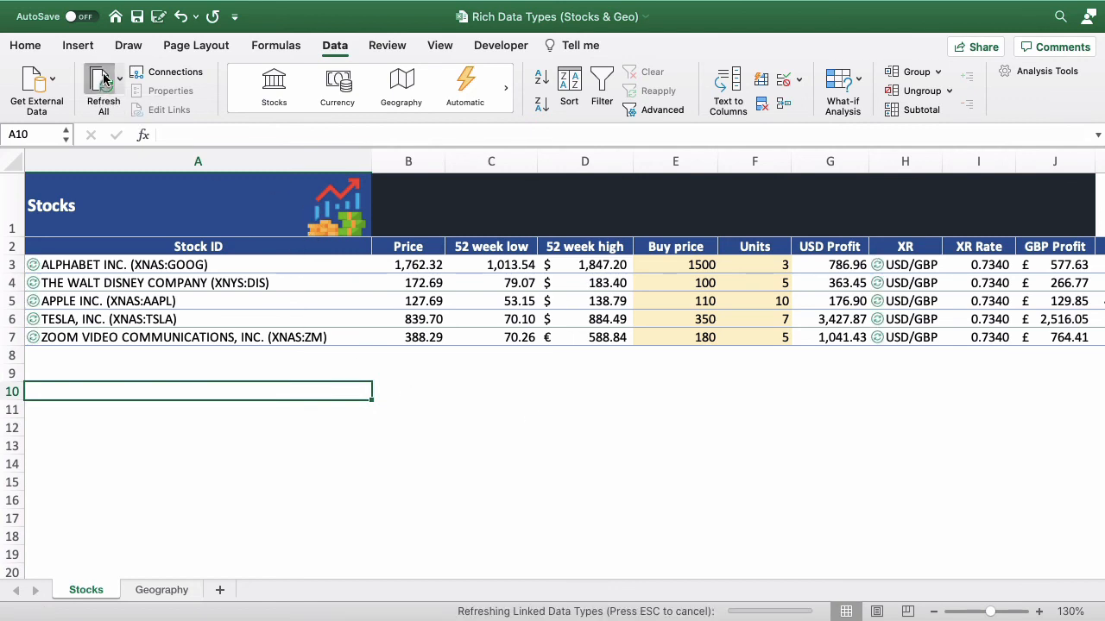